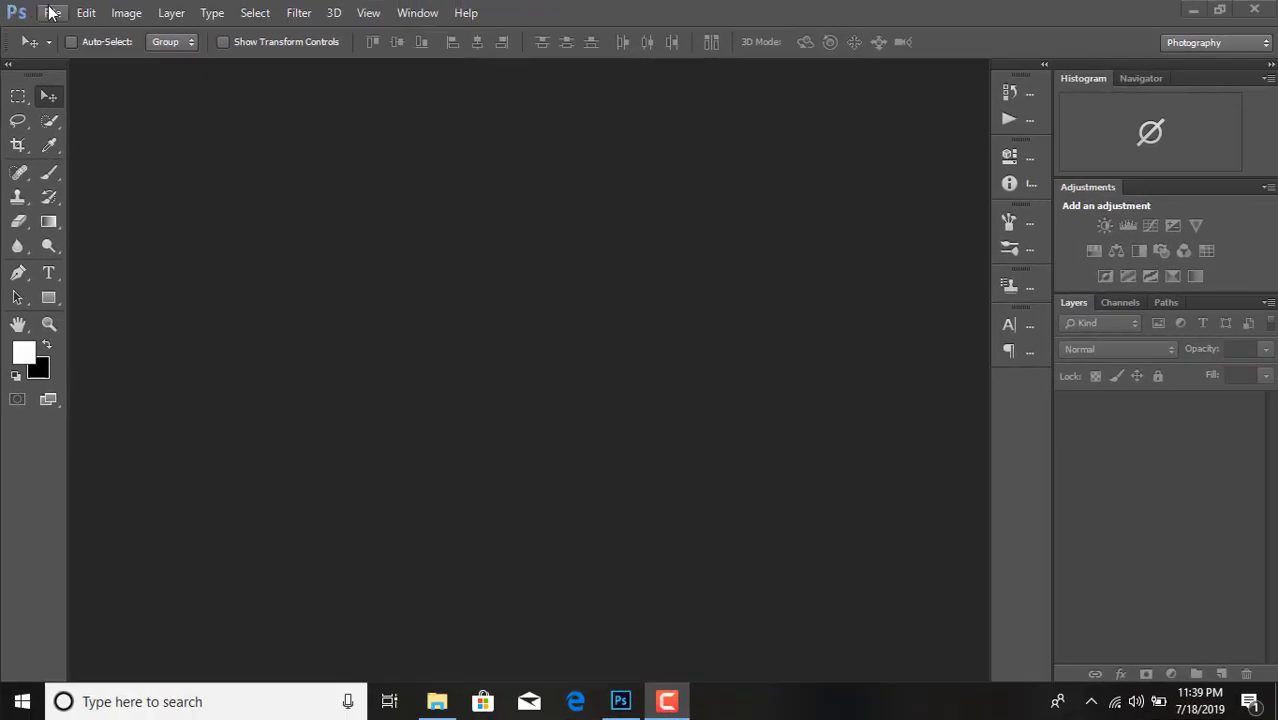
Step: Open the young man's portrait photo (the Unsplash JPEG) from the Stocks folder
{"action": "left_click", "coordinate": [52, 12]}
{"action": "left_click", "coordinate": [95, 52]}
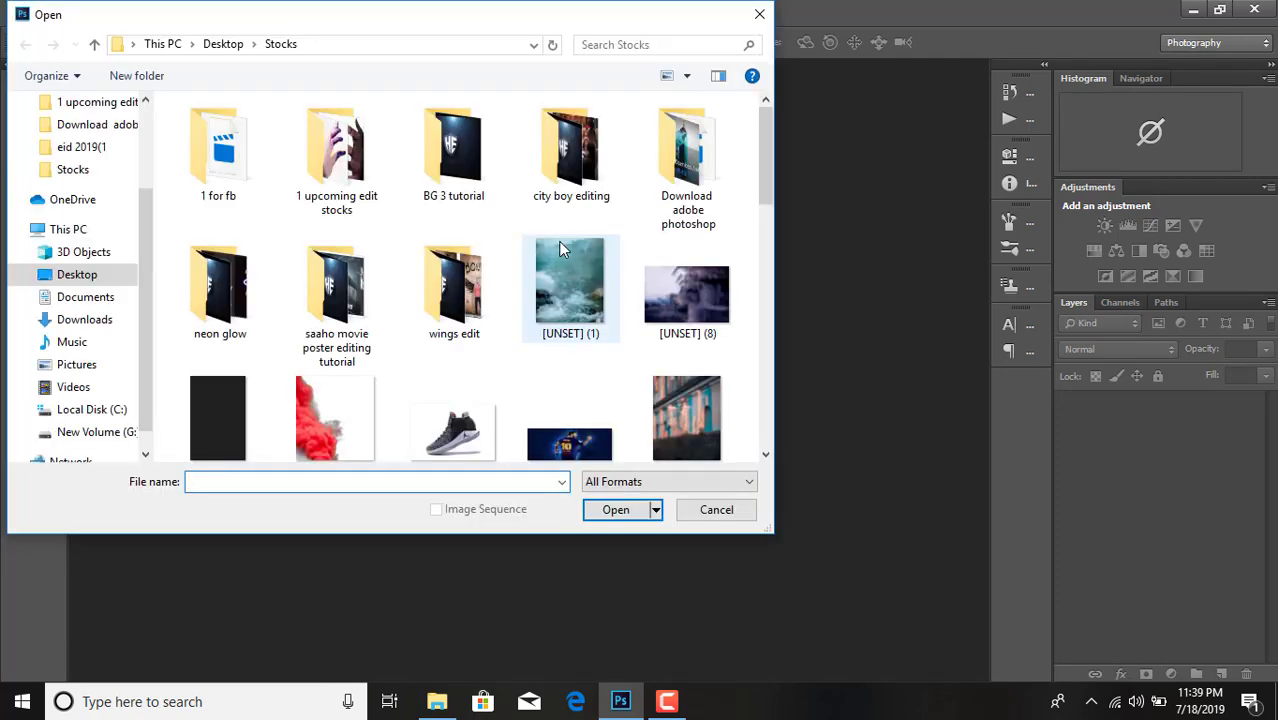
{"action": "scroll", "coordinate": [562, 265], "scroll_direction": "down", "scroll_amount": 2}
{"action": "scroll", "coordinate": [565, 265], "scroll_direction": "down", "scroll_amount": 3}
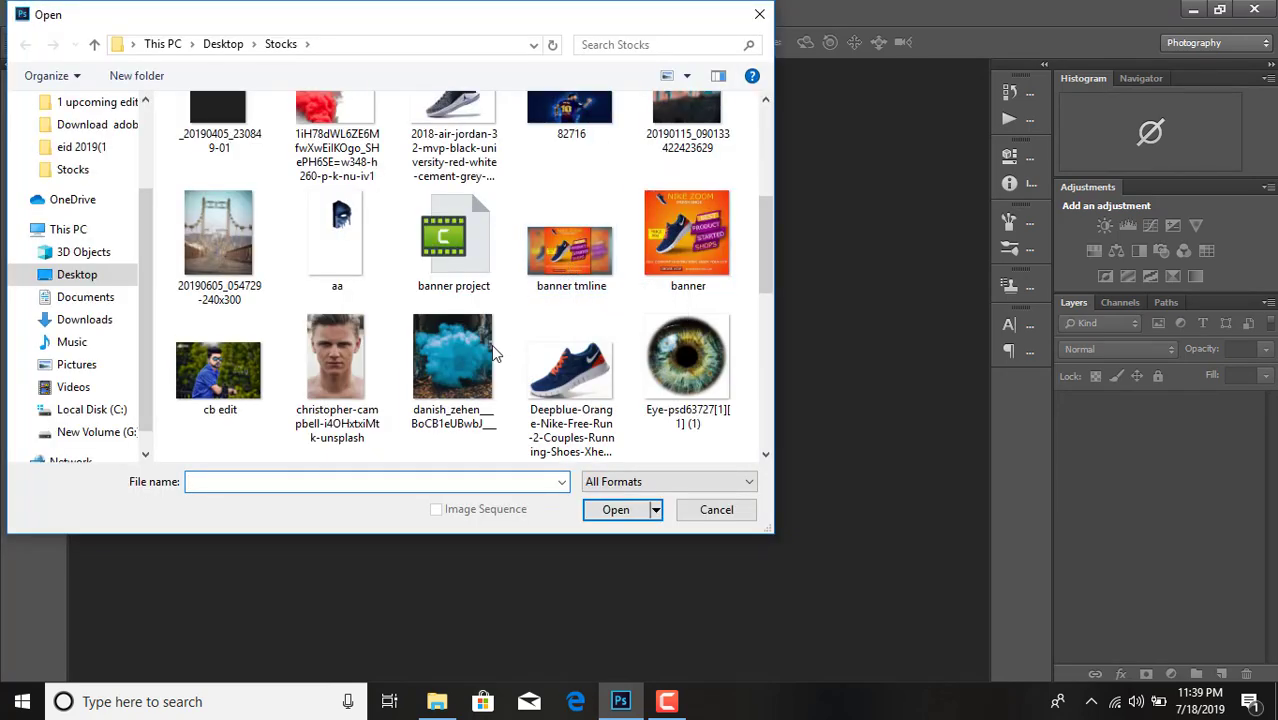
{"action": "double_click", "coordinate": [340, 366]}
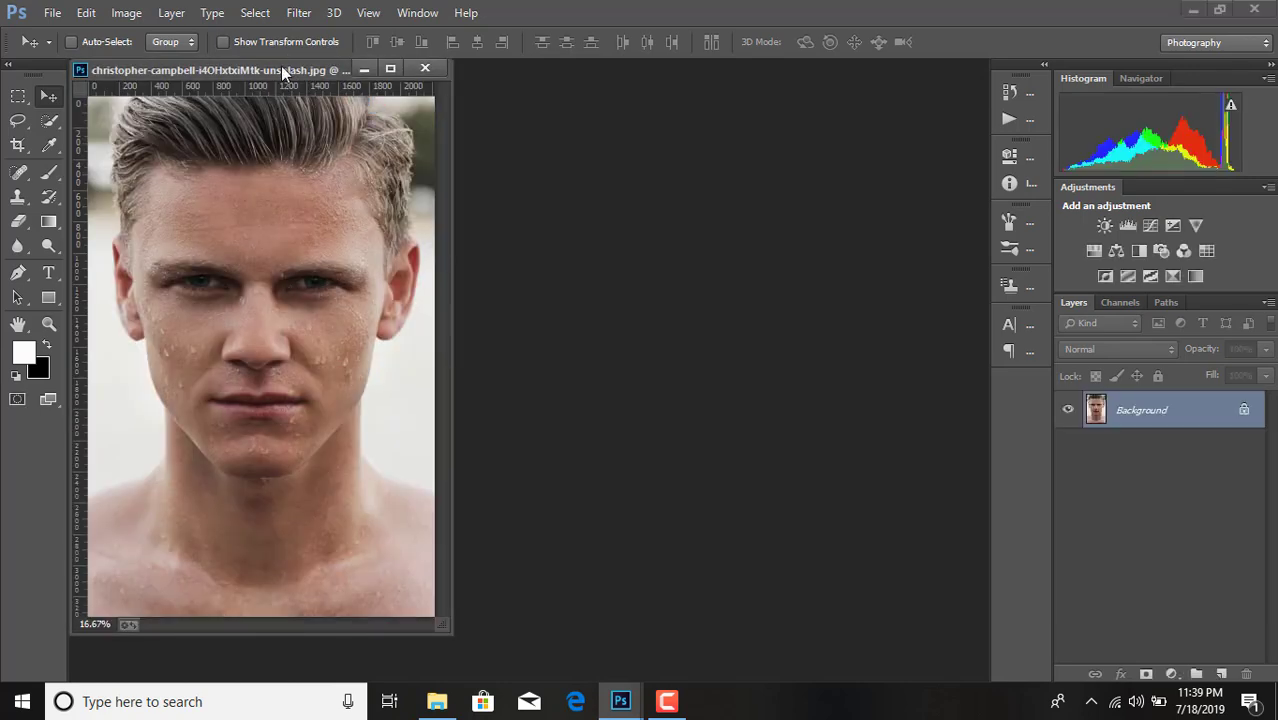
Step: Dock the photo as a tab, unlock the Background as Layer 0, and ready Quick Selection in add mode
{"action": "left_click_drag", "start_coordinate": [284, 72], "coordinate": [285, 58]}
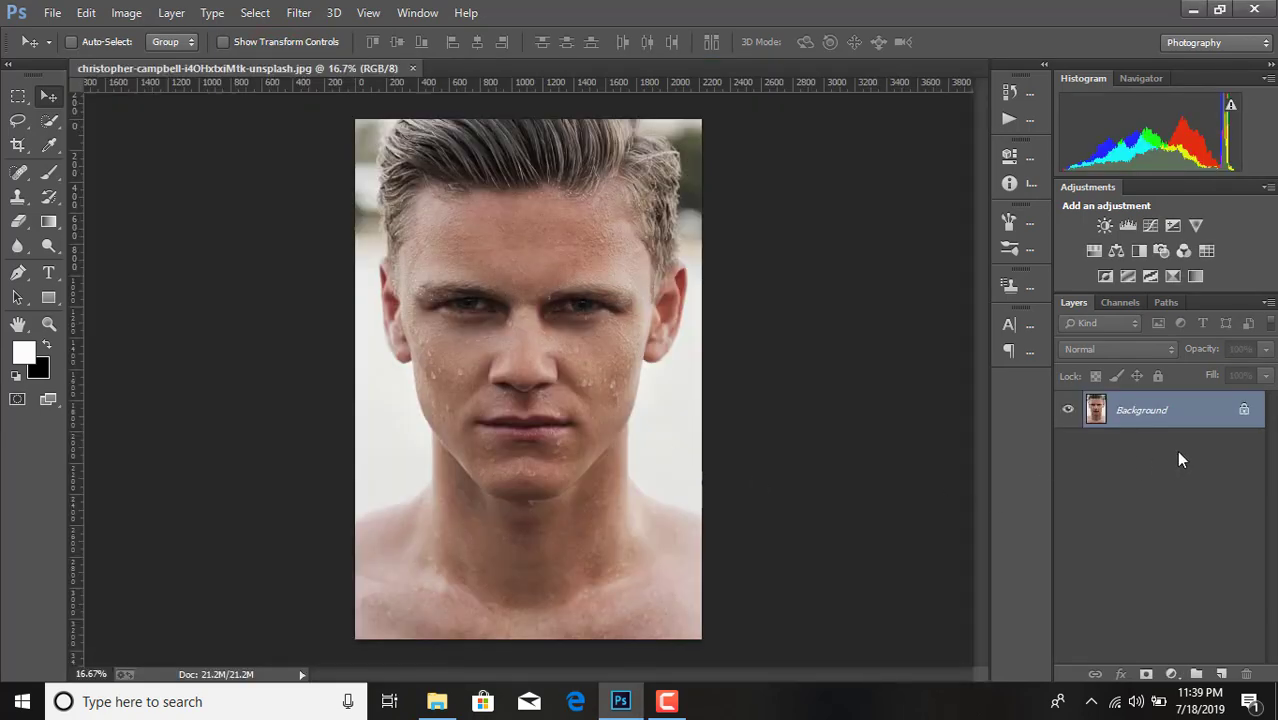
{"action": "left_click", "coordinate": [1245, 411]}
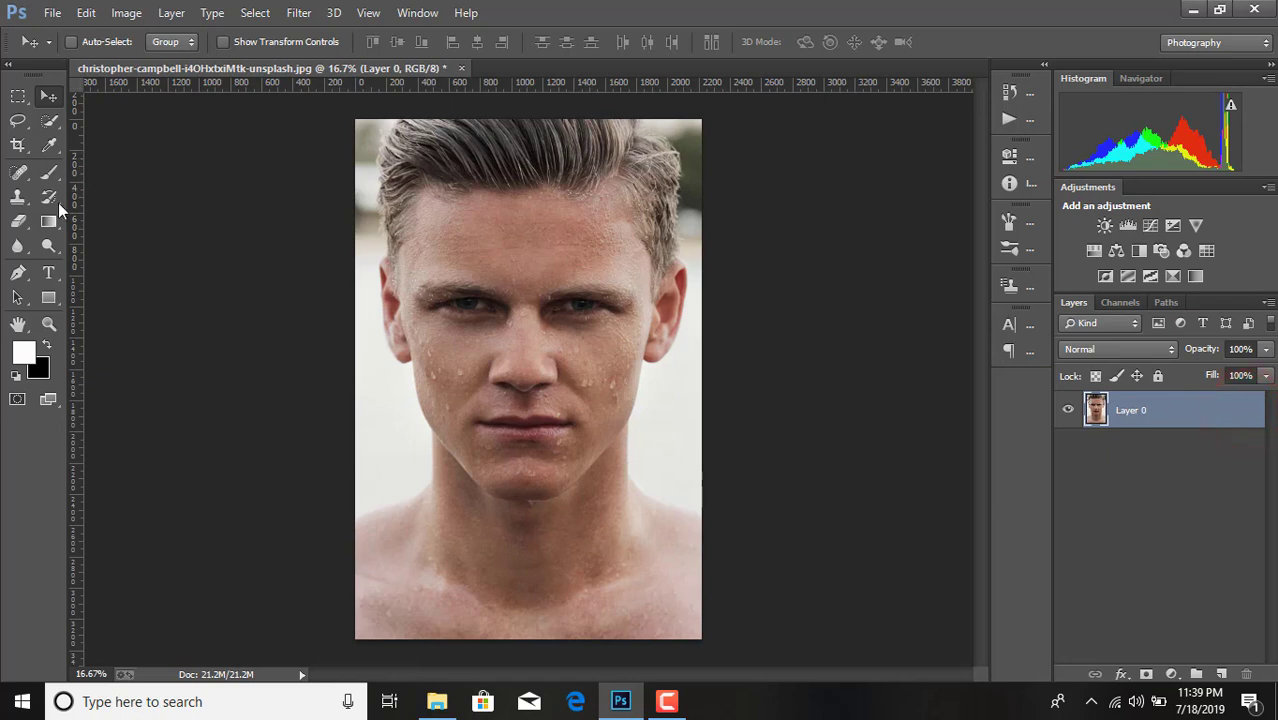
{"action": "left_click", "coordinate": [52, 122]}
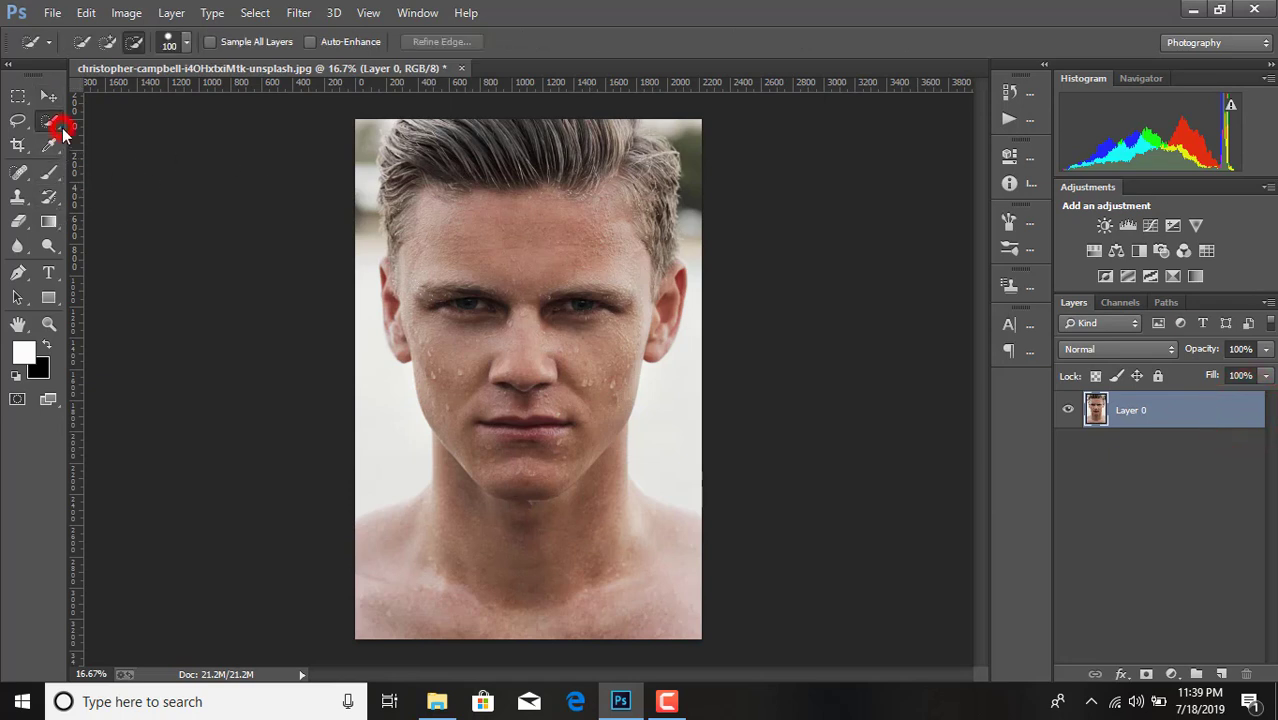
{"action": "left_click", "coordinate": [108, 41]}
Step: Select the man's chest, neck and chin, subtracting background around both hair edges and the ear
{"action": "left_click_drag", "start_coordinate": [485, 633], "coordinate": [553, 565]}
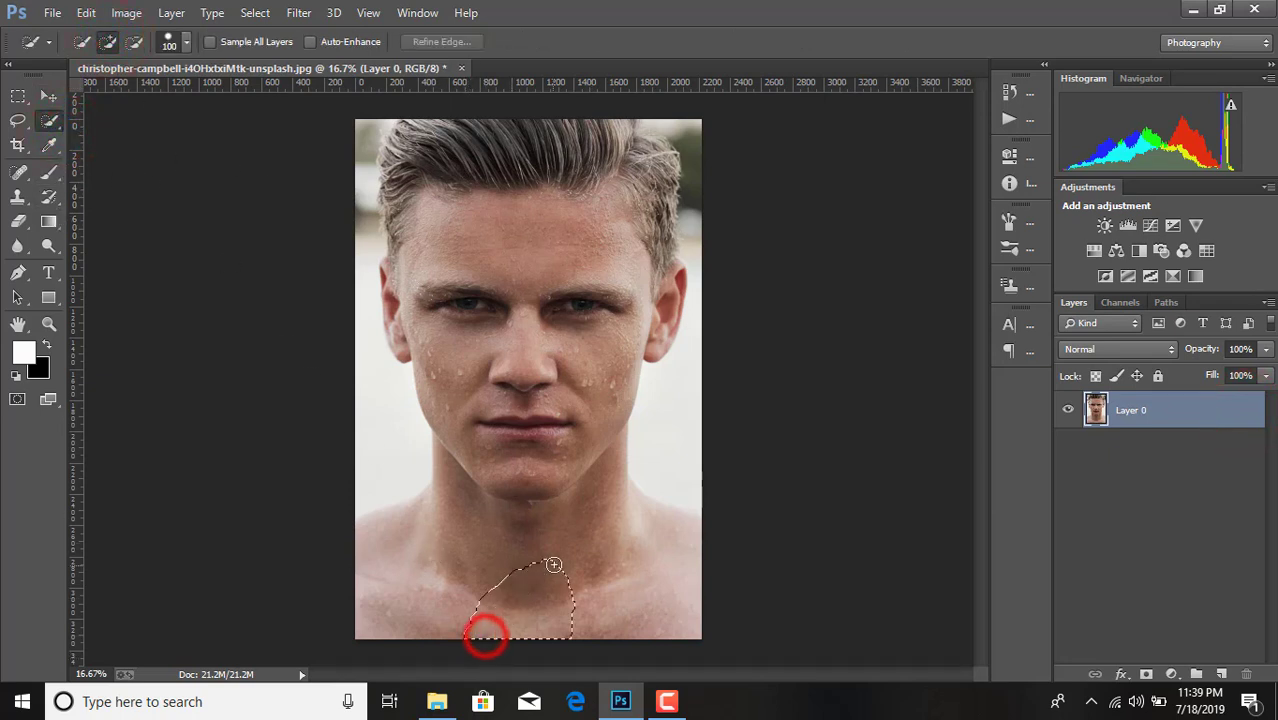
{"action": "mouse_move", "coordinate": [662, 563]}
{"action": "left_mouse_down"}
{"action": "mouse_move", "coordinate": [610, 473]}
{"action": "mouse_move", "coordinate": [594, 339]}
{"action": "mouse_move", "coordinate": [613, 442]}
{"action": "left_mouse_up"}
{"action": "left_click", "coordinate": [135, 42]}
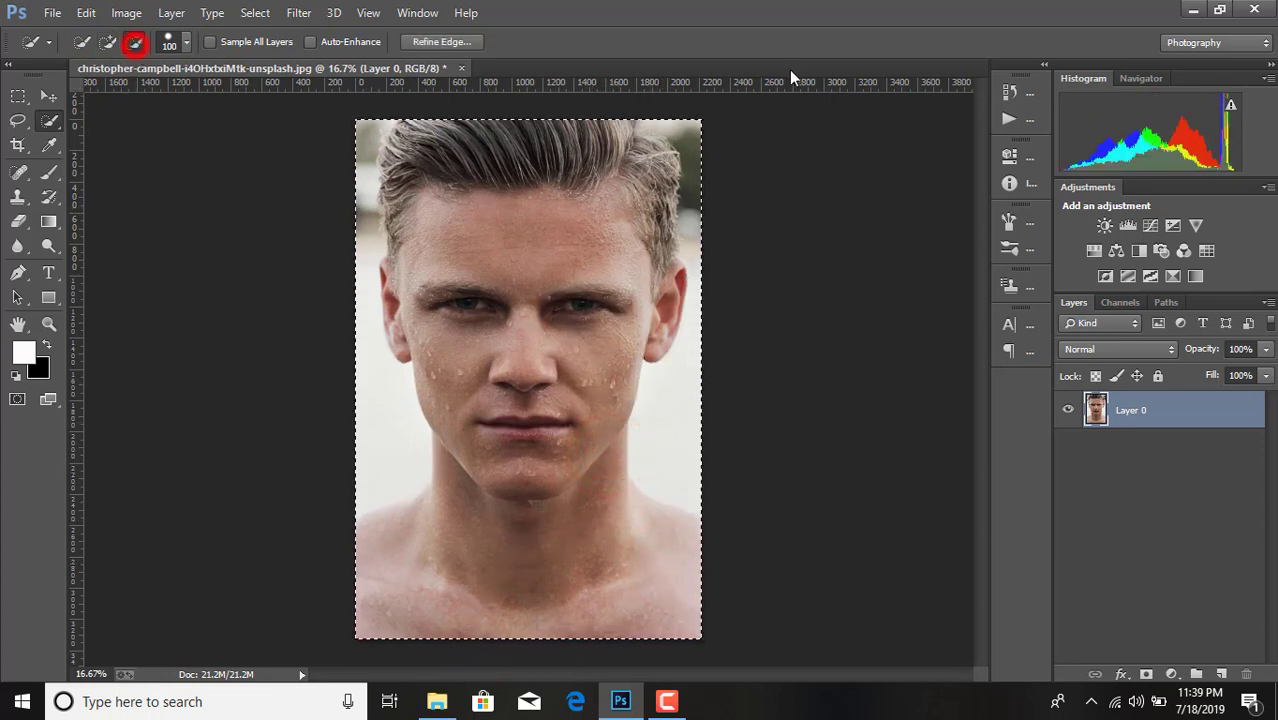
{"action": "mouse_move", "coordinate": [645, 112]}
{"action": "left_mouse_down"}
{"action": "mouse_move", "coordinate": [704, 236]}
{"action": "mouse_move", "coordinate": [703, 344]}
{"action": "mouse_move", "coordinate": [706, 323]}
{"action": "left_mouse_up"}
{"action": "left_click_drag", "start_coordinate": [680, 390], "coordinate": [676, 424]}
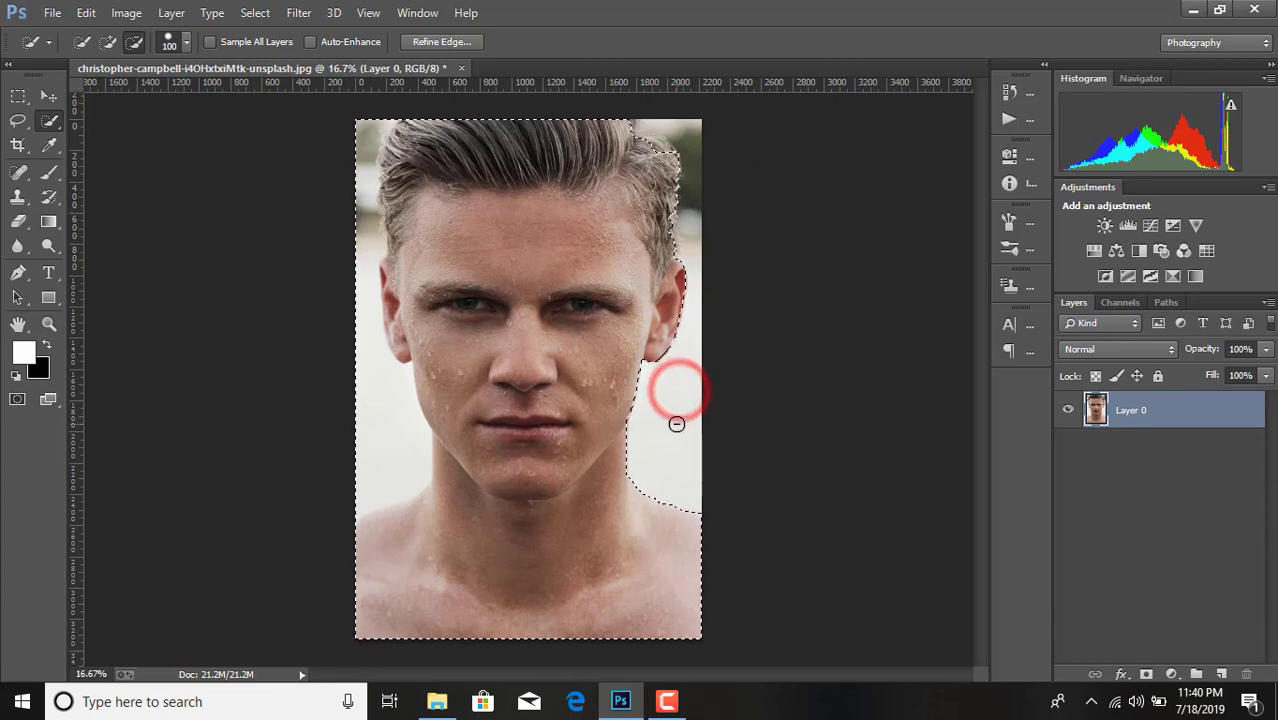
{"action": "left_click_drag", "start_coordinate": [357, 114], "coordinate": [379, 428]}
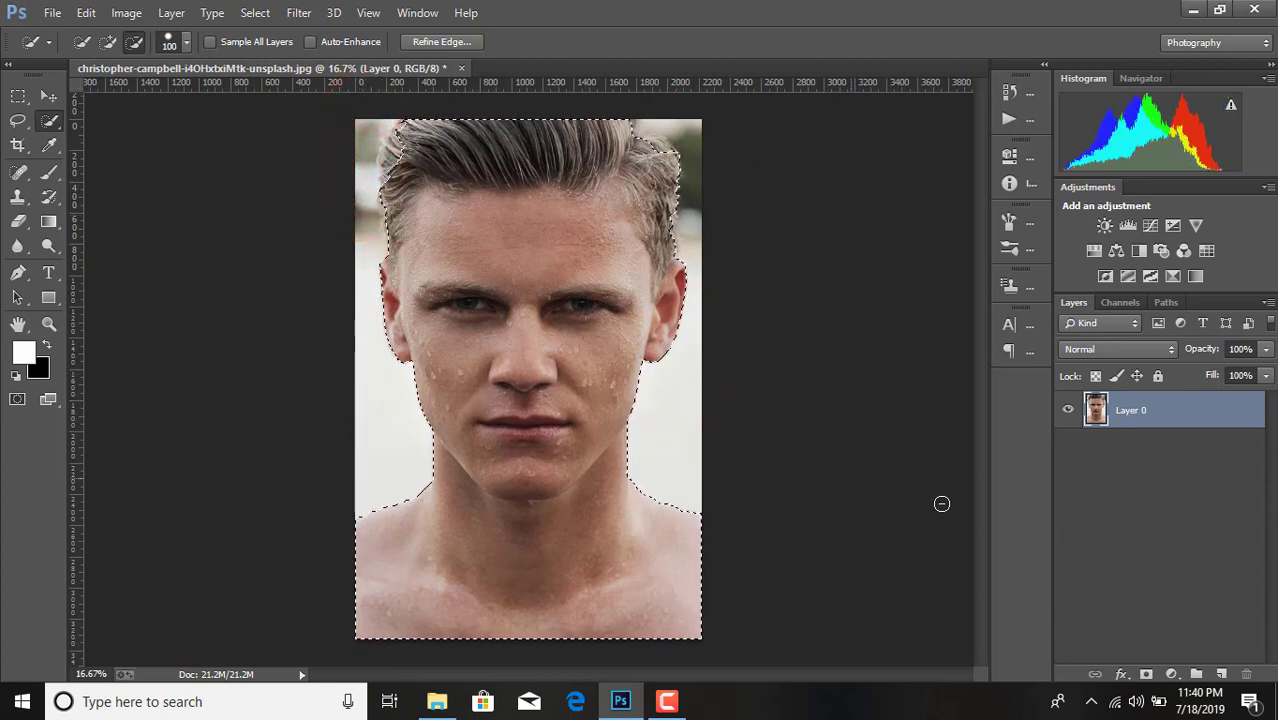
Step: Add a layer mask from the selection and brush-refine the right hair edge in Refine Mask
{"action": "left_click", "coordinate": [1146, 674]}
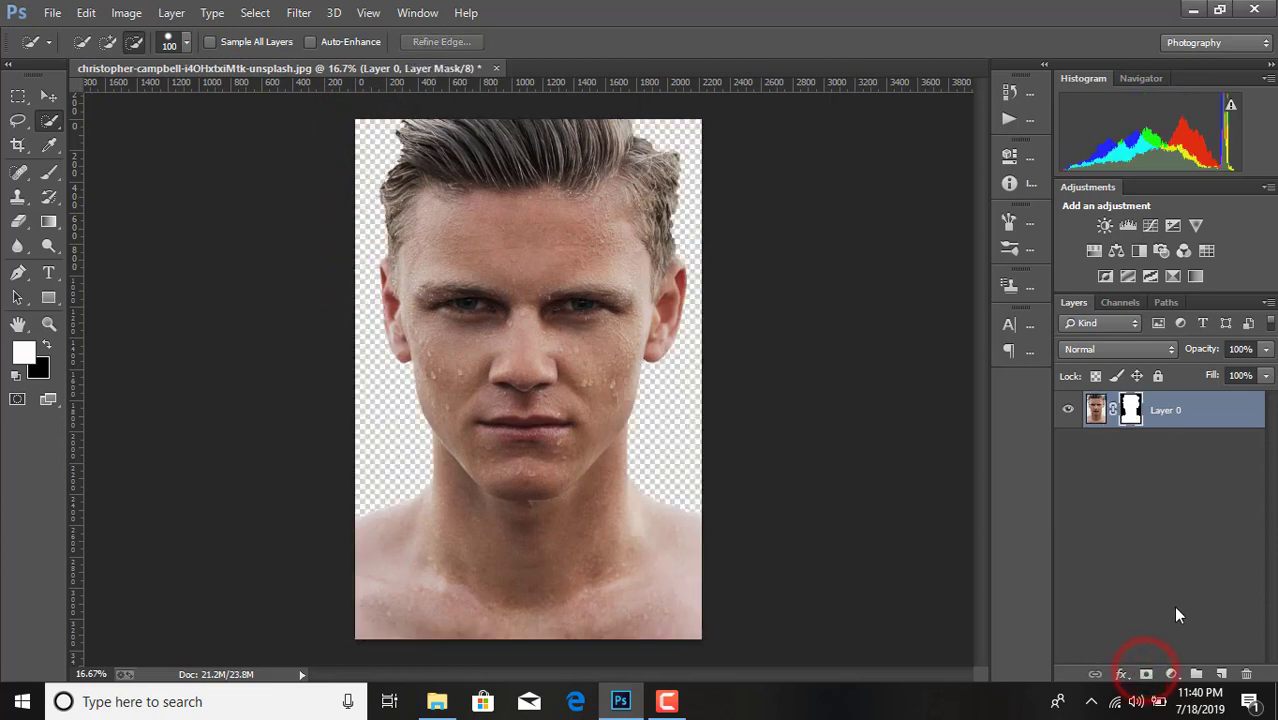
{"action": "right_click", "coordinate": [1131, 418]}
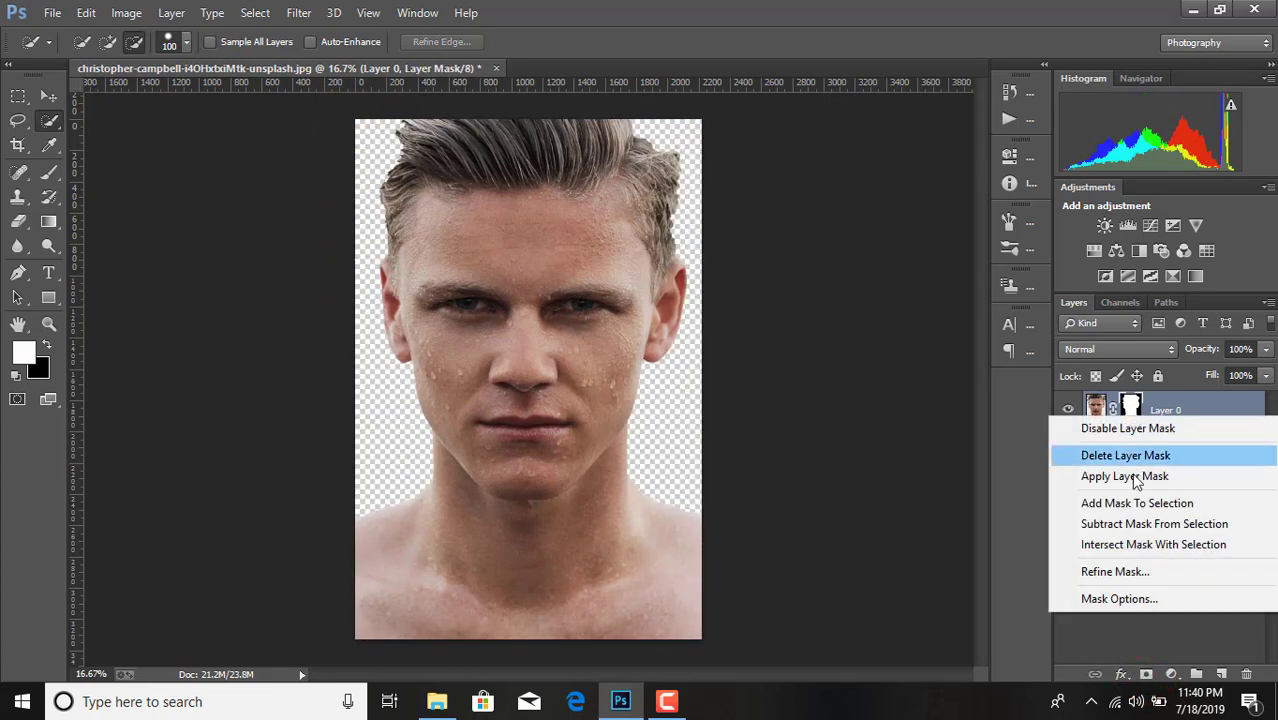
{"action": "left_click", "coordinate": [1118, 571]}
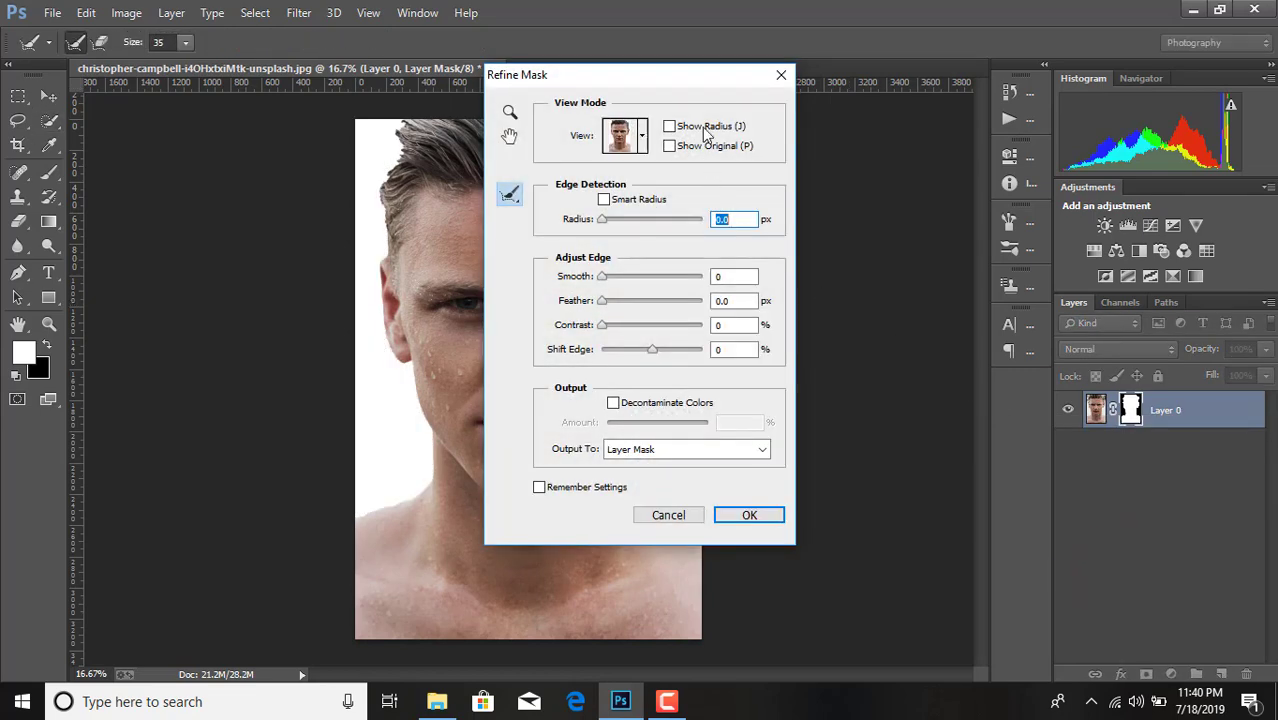
{"action": "left_click_drag", "start_coordinate": [691, 79], "coordinate": [415, 103]}
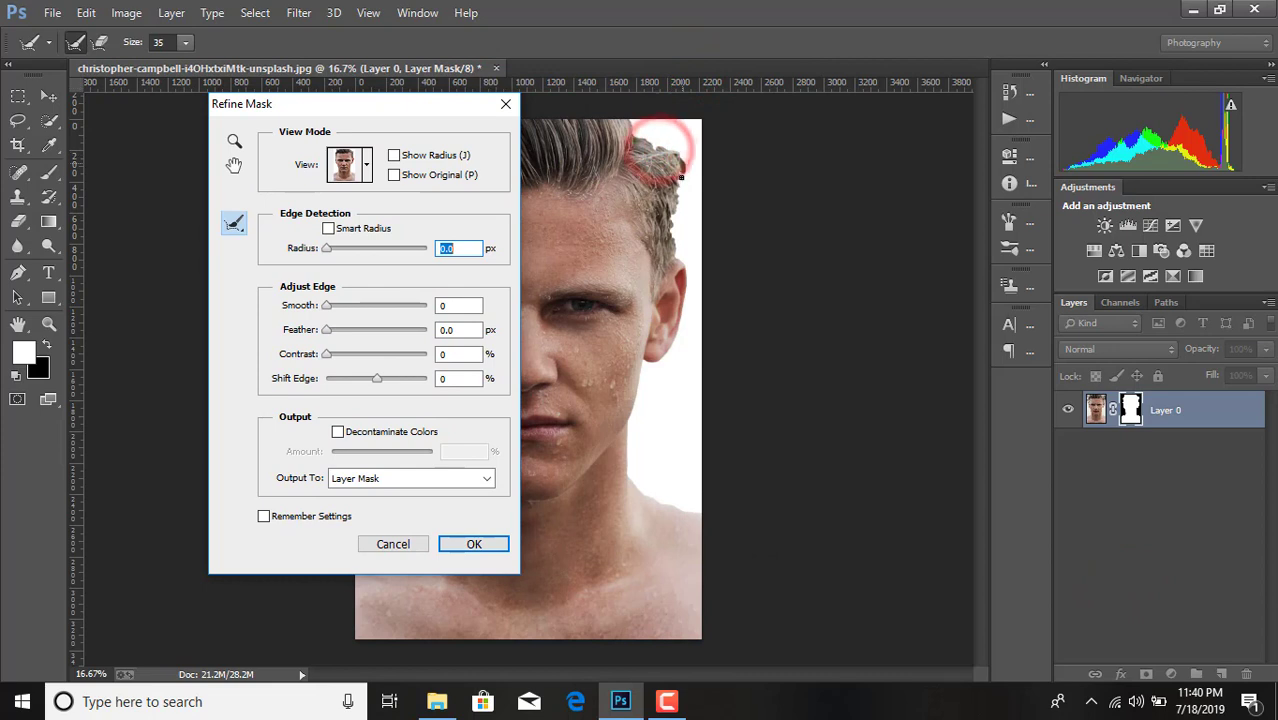
{"action": "left_click_drag", "start_coordinate": [658, 149], "coordinate": [688, 175]}
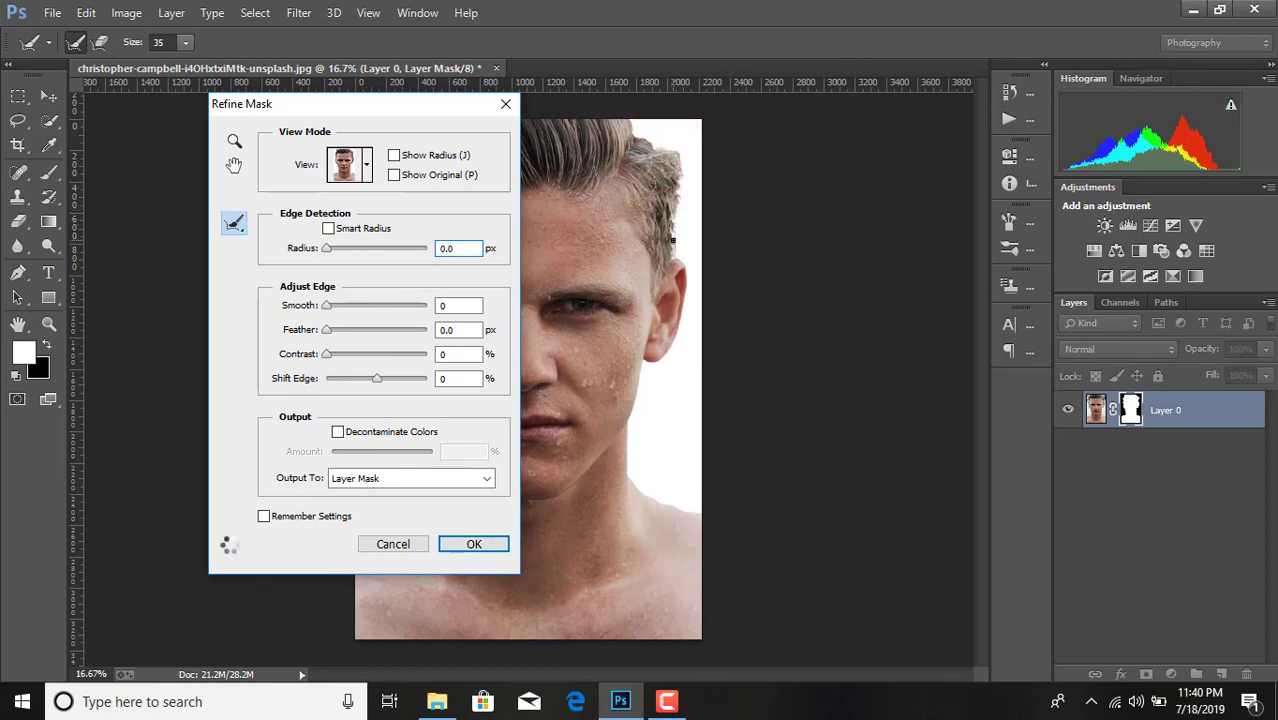
{"action": "left_click_drag", "start_coordinate": [672, 224], "coordinate": [676, 212]}
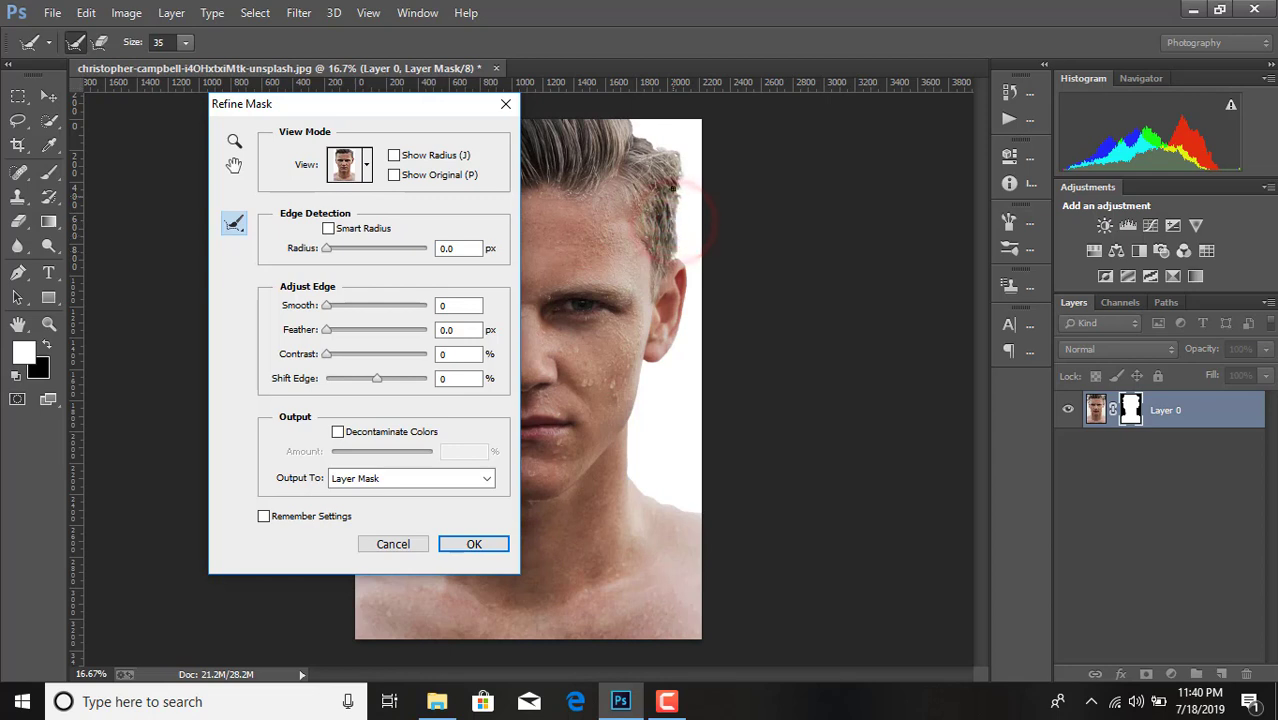
Step: Enable Smart Radius at 1.7 px with Smooth 10 and apply the refinement
{"action": "left_click", "coordinate": [329, 229]}
{"action": "left_click_drag", "start_coordinate": [327, 249], "coordinate": [336, 250]}
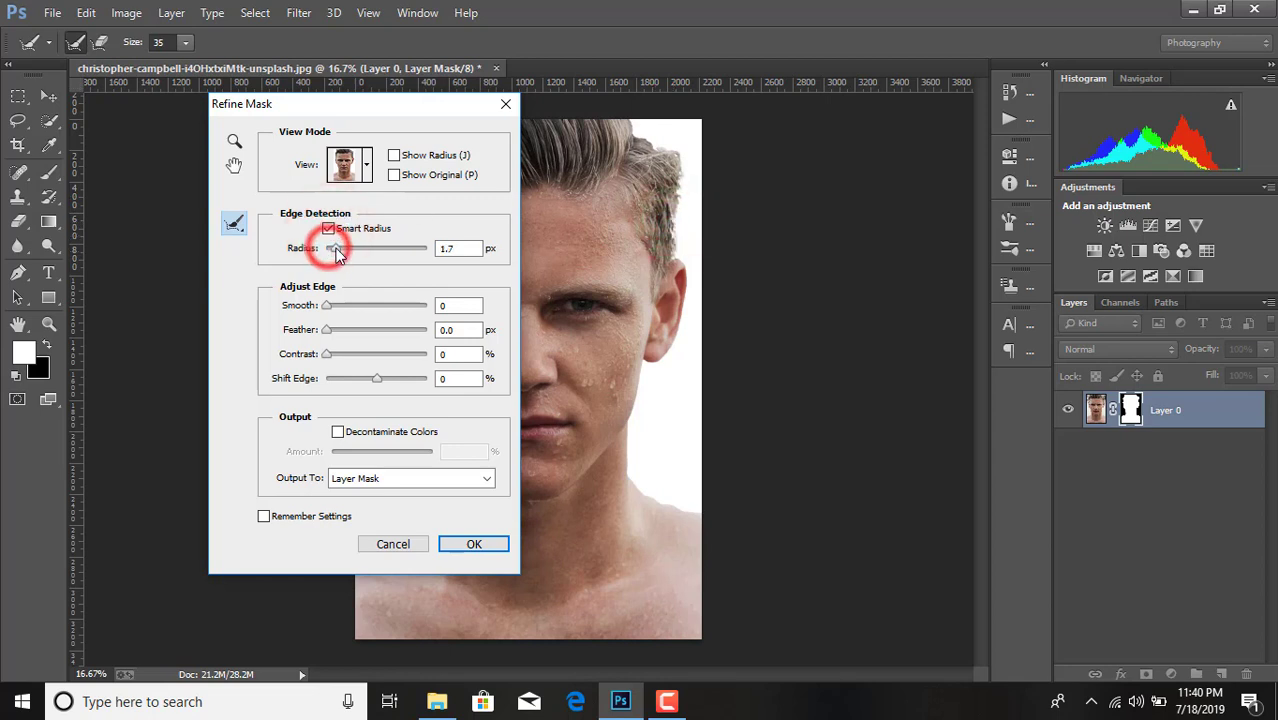
{"action": "left_click_drag", "start_coordinate": [329, 308], "coordinate": [340, 316]}
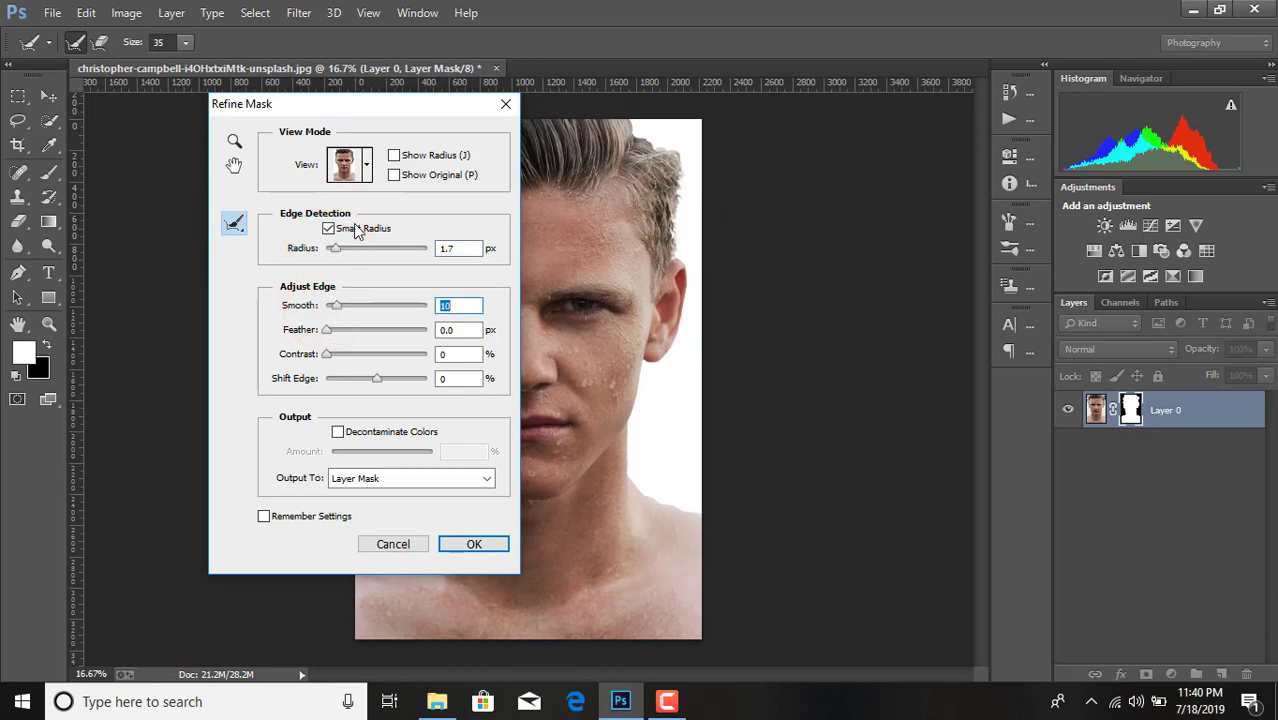
{"action": "left_click", "coordinate": [474, 544]}
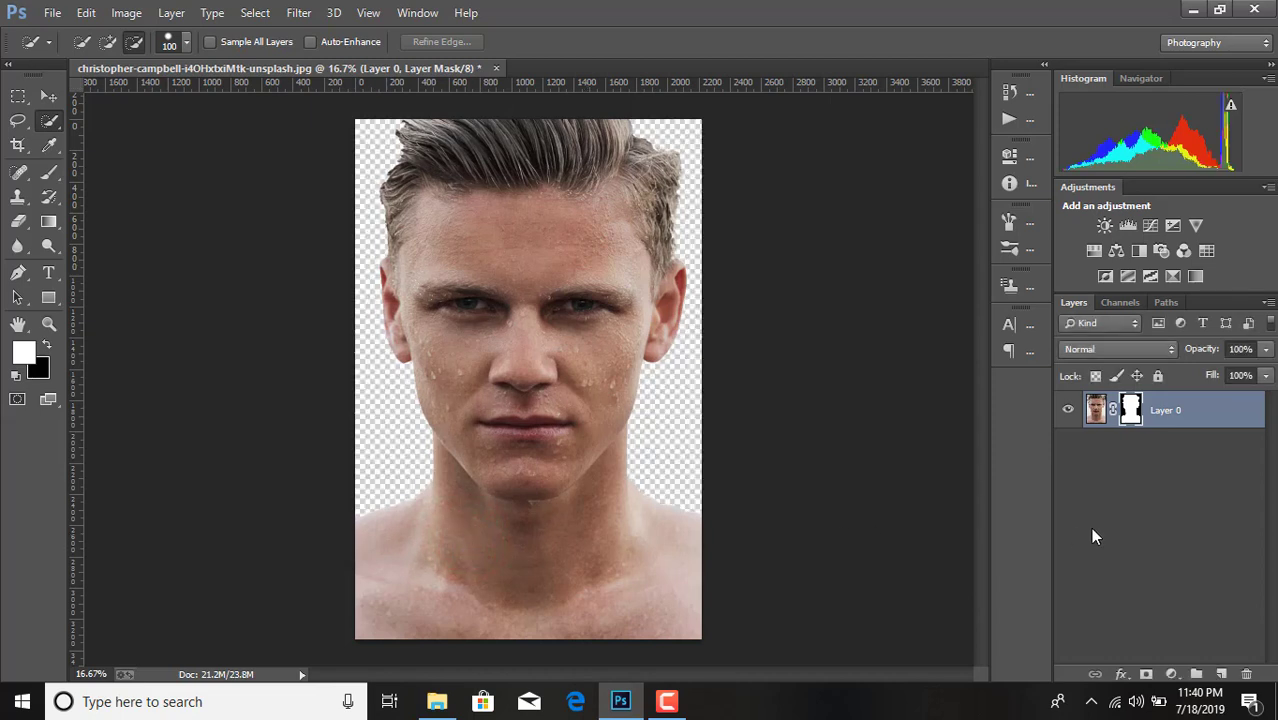
Step: Apply the layer mask permanently to Layer 0
{"action": "right_click", "coordinate": [1131, 415]}
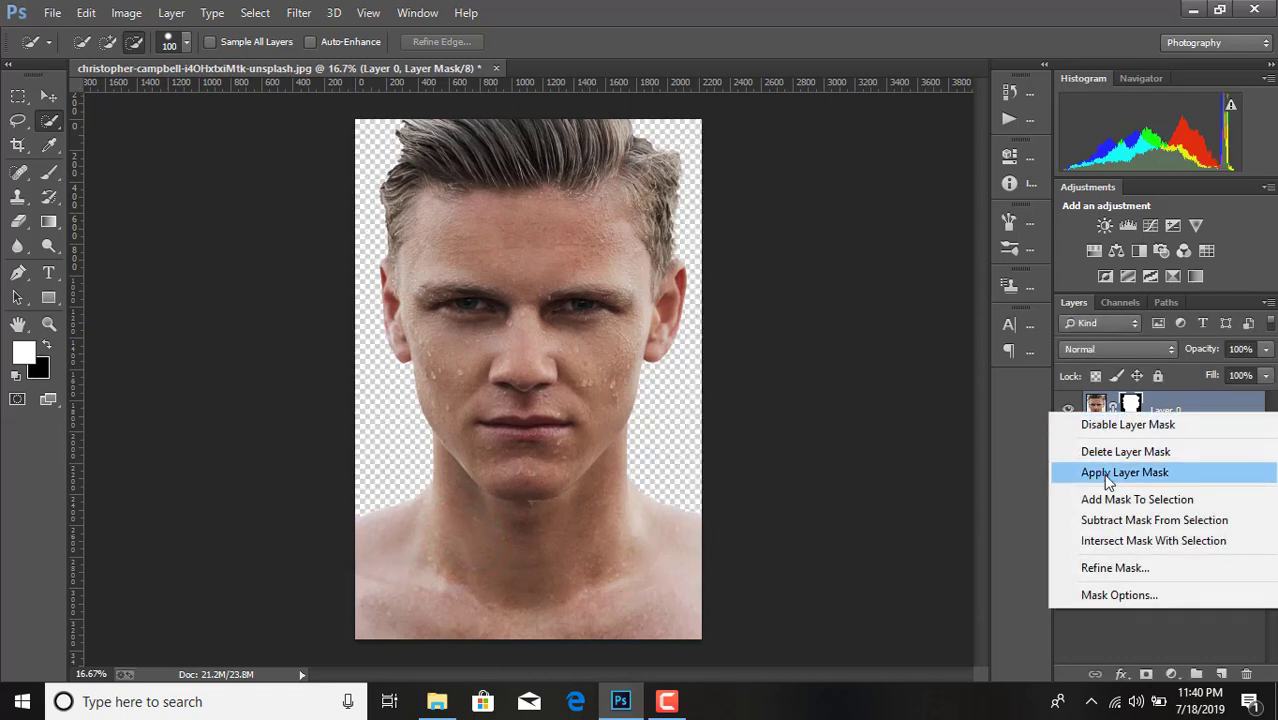
{"action": "left_click", "coordinate": [1104, 472]}
{"action": "left_click", "coordinate": [48, 95]}
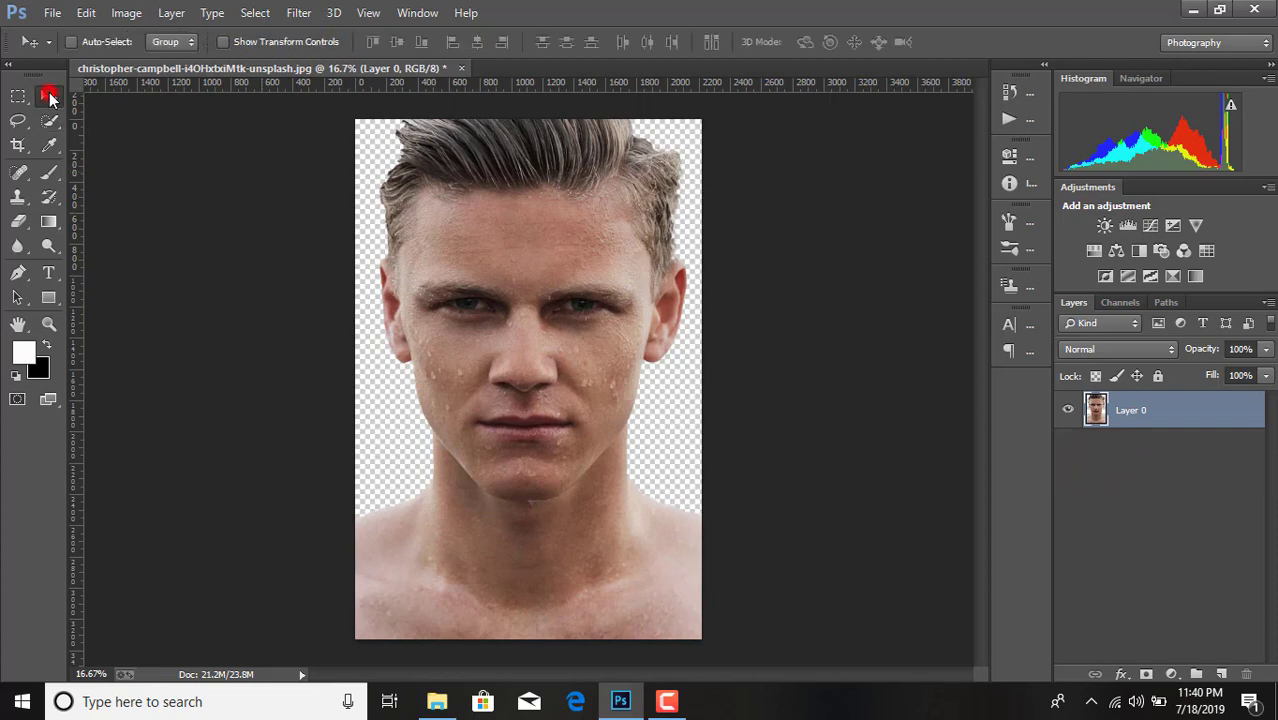
Step: Place the Warcraft poster sword image as a linked layer
{"action": "left_click", "coordinate": [52, 12]}
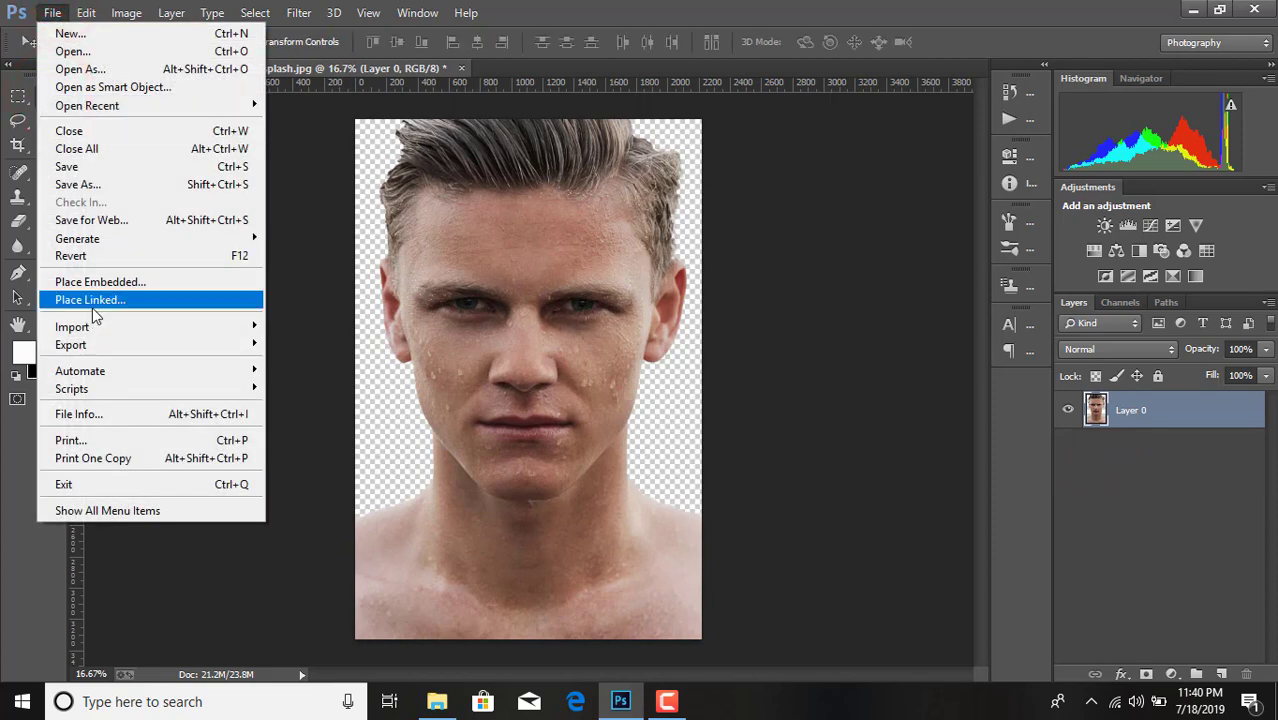
{"action": "left_click", "coordinate": [90, 300]}
{"action": "scroll", "coordinate": [320, 343], "scroll_direction": "down", "scroll_amount": 5}
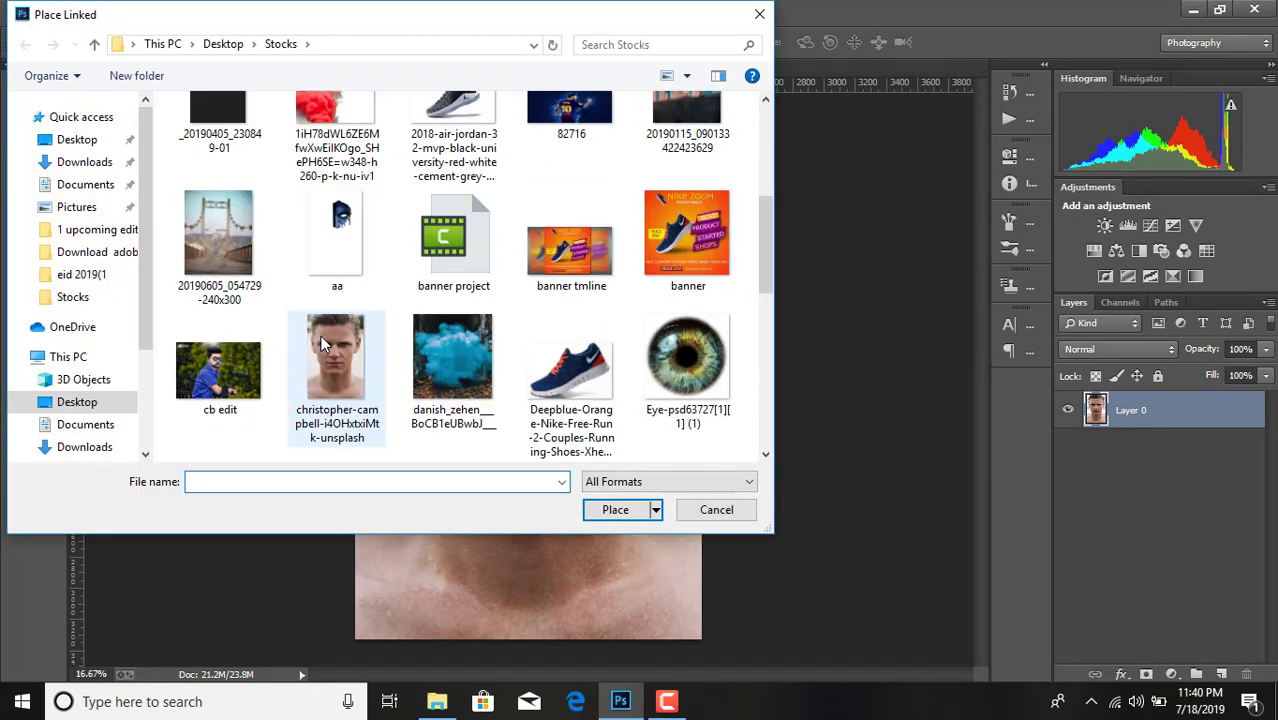
{"action": "scroll", "coordinate": [320, 343], "scroll_direction": "down", "scroll_amount": 1}
{"action": "scroll", "coordinate": [320, 343], "scroll_direction": "down", "scroll_amount": 2}
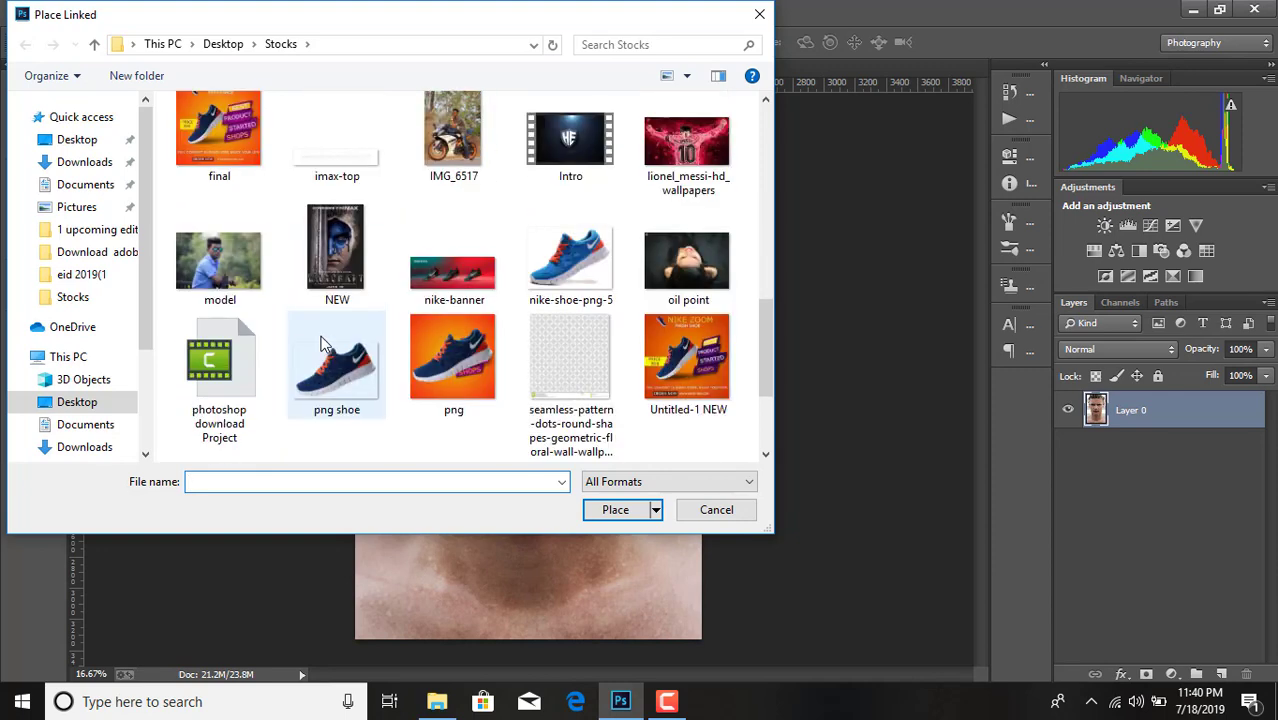
{"action": "scroll", "coordinate": [341, 345], "scroll_direction": "down", "scroll_amount": 1}
{"action": "double_click", "coordinate": [450, 409]}
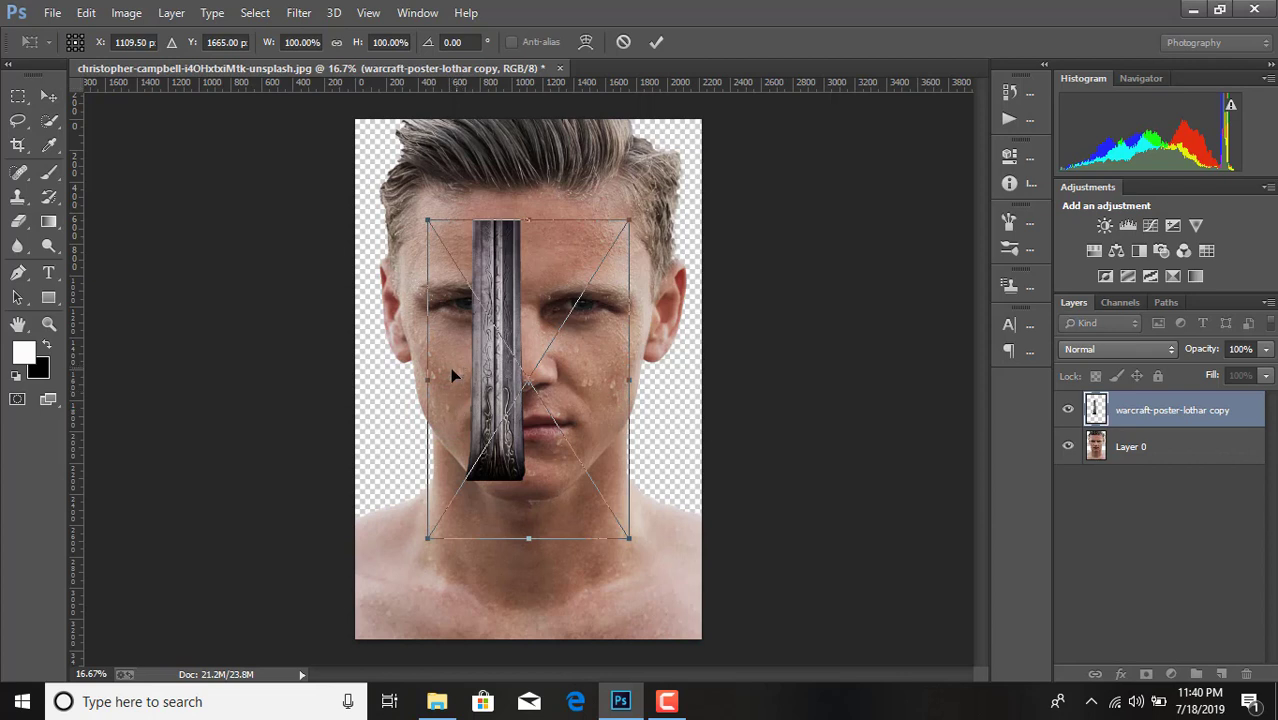
Step: Scale the sword to about 211% over the left half of the face and commit
{"action": "key", "text": "ctrl+minus"}
{"action": "key", "text": "ctrl+minus"}
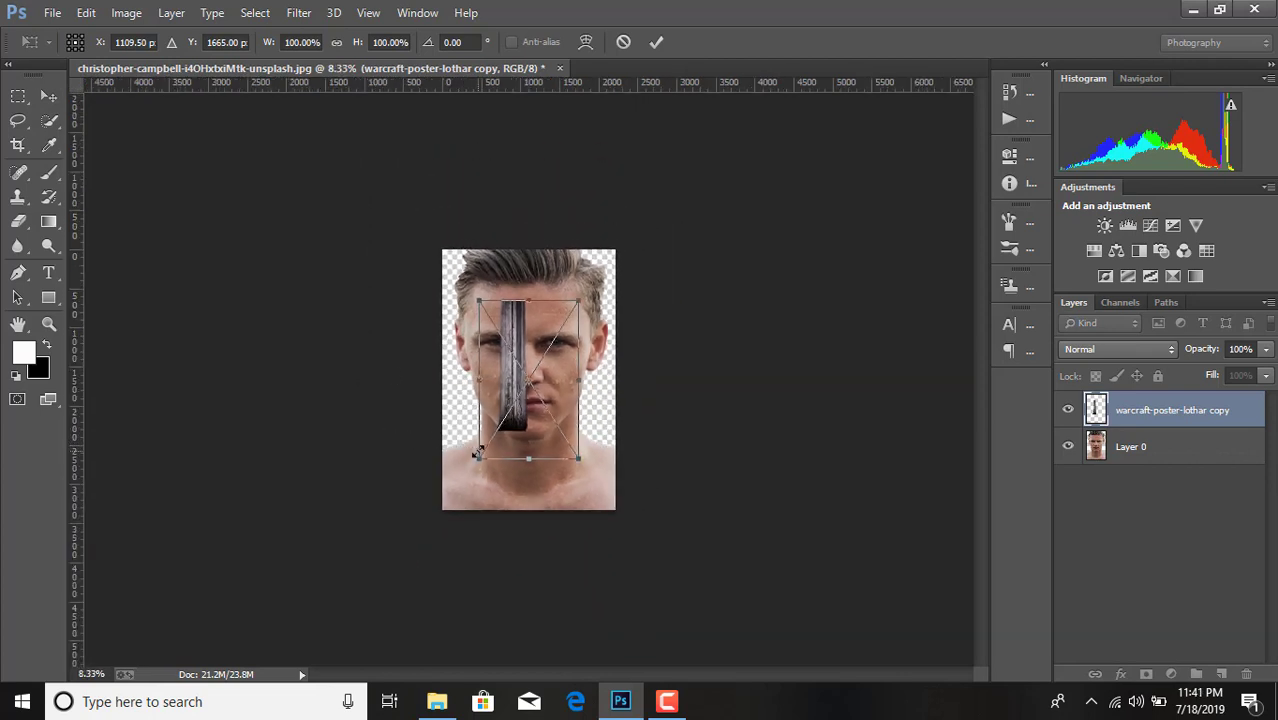
{"action": "left_click_drag", "start_coordinate": [479, 457], "coordinate": [428, 535]}
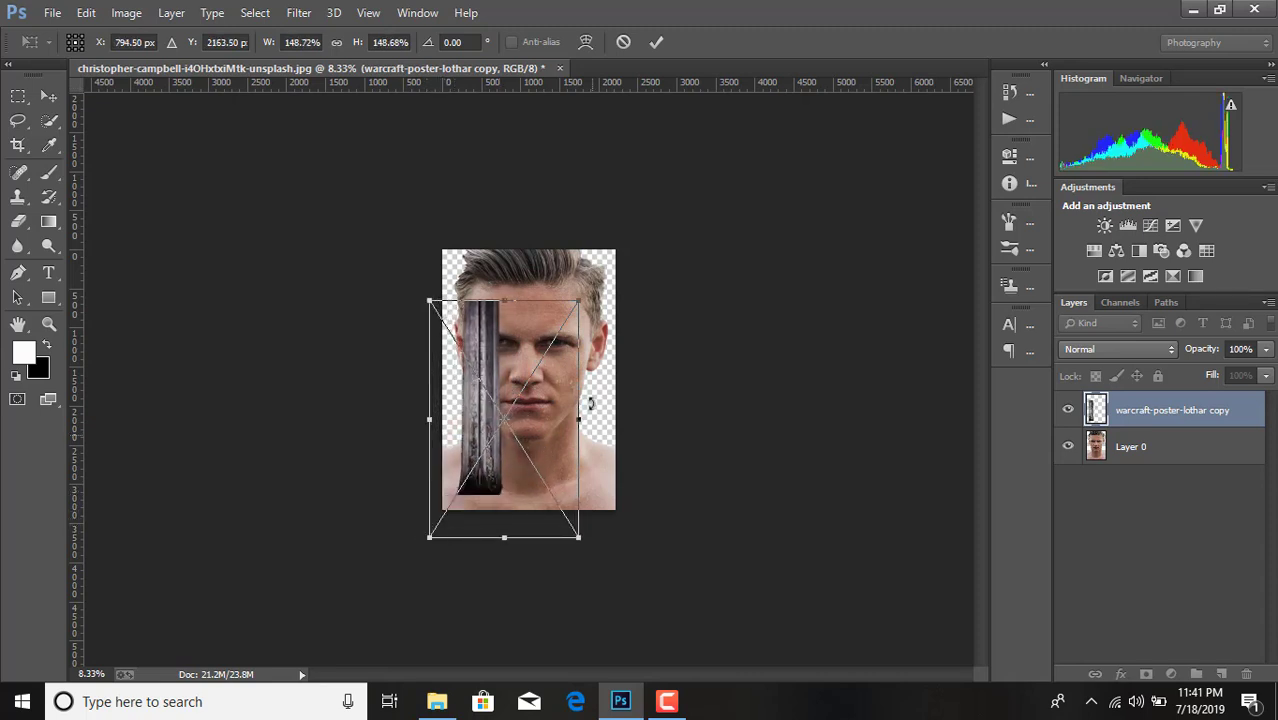
{"action": "left_click_drag", "start_coordinate": [588, 306], "coordinate": [615, 250]}
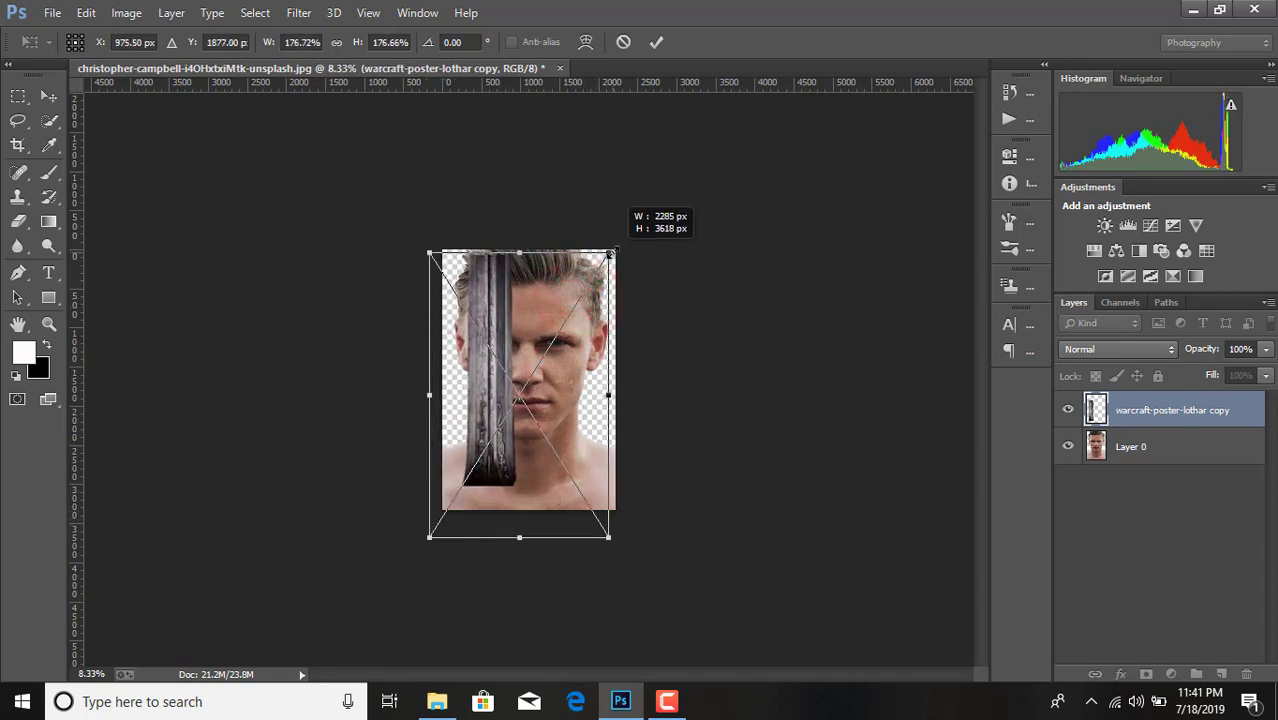
{"action": "left_click_drag", "start_coordinate": [612, 537], "coordinate": [636, 577]}
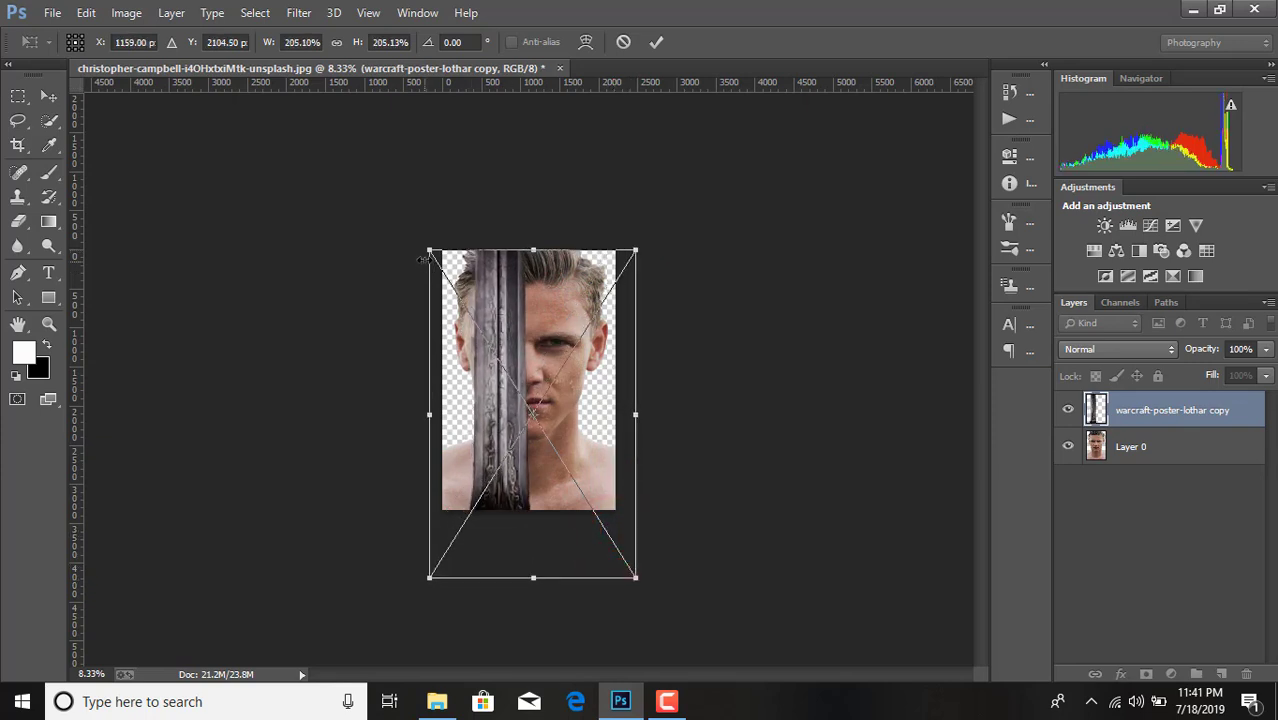
{"action": "left_click_drag", "start_coordinate": [427, 252], "coordinate": [421, 241]}
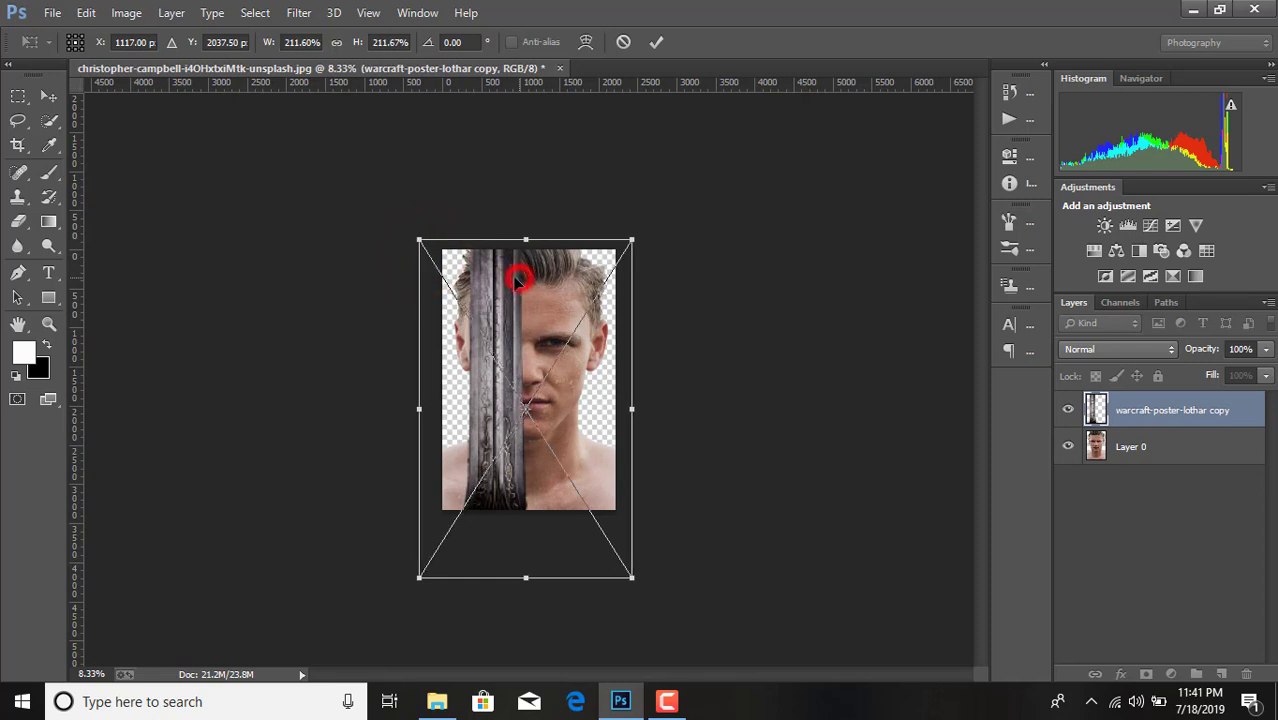
{"action": "left_click_drag", "start_coordinate": [520, 277], "coordinate": [509, 280]}
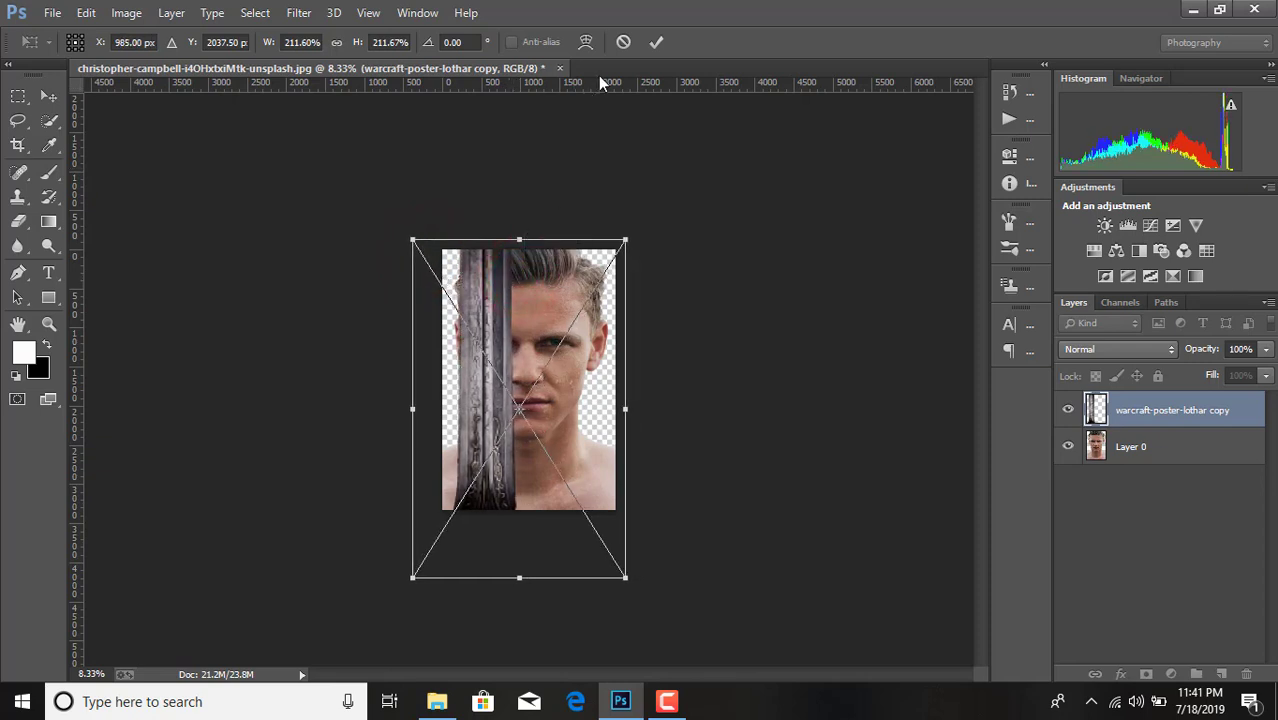
{"action": "left_click", "coordinate": [656, 41]}
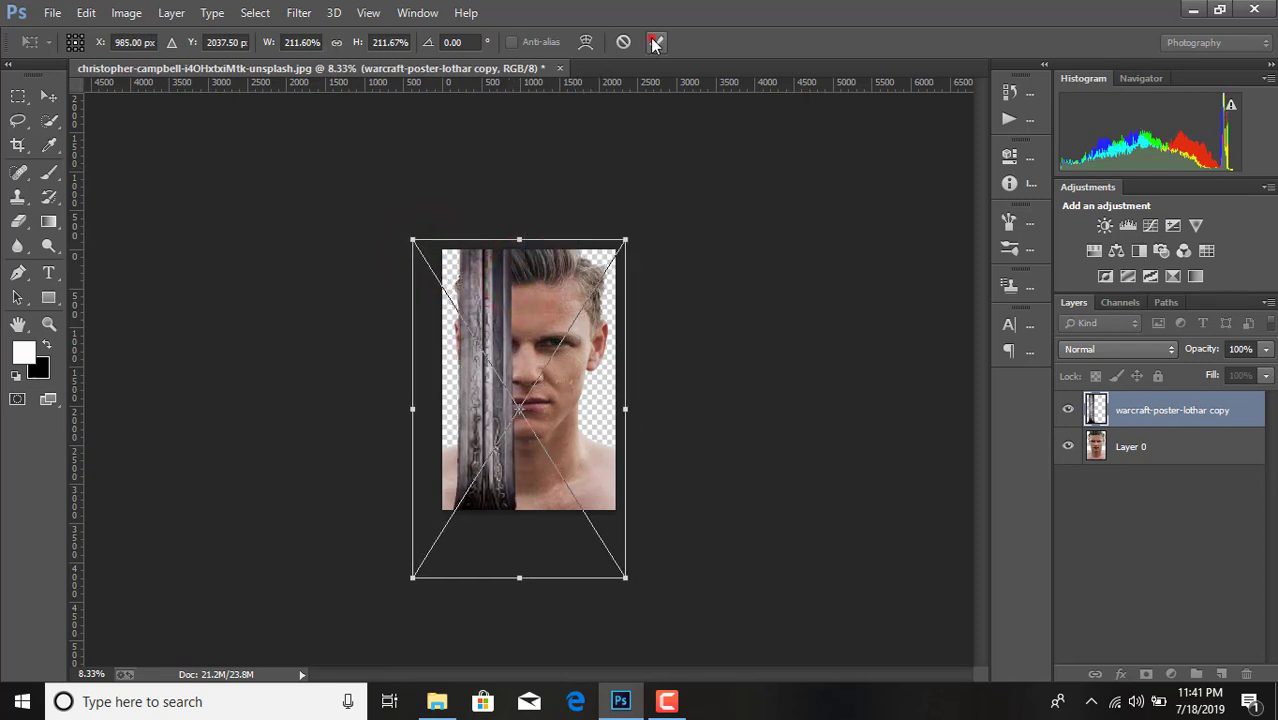
Step: Enlarge Layer 0's face photo to about 114% toward the lower left with Free Transform
{"action": "left_click", "coordinate": [1118, 442]}
{"action": "key", "text": "ctrl+plus"}
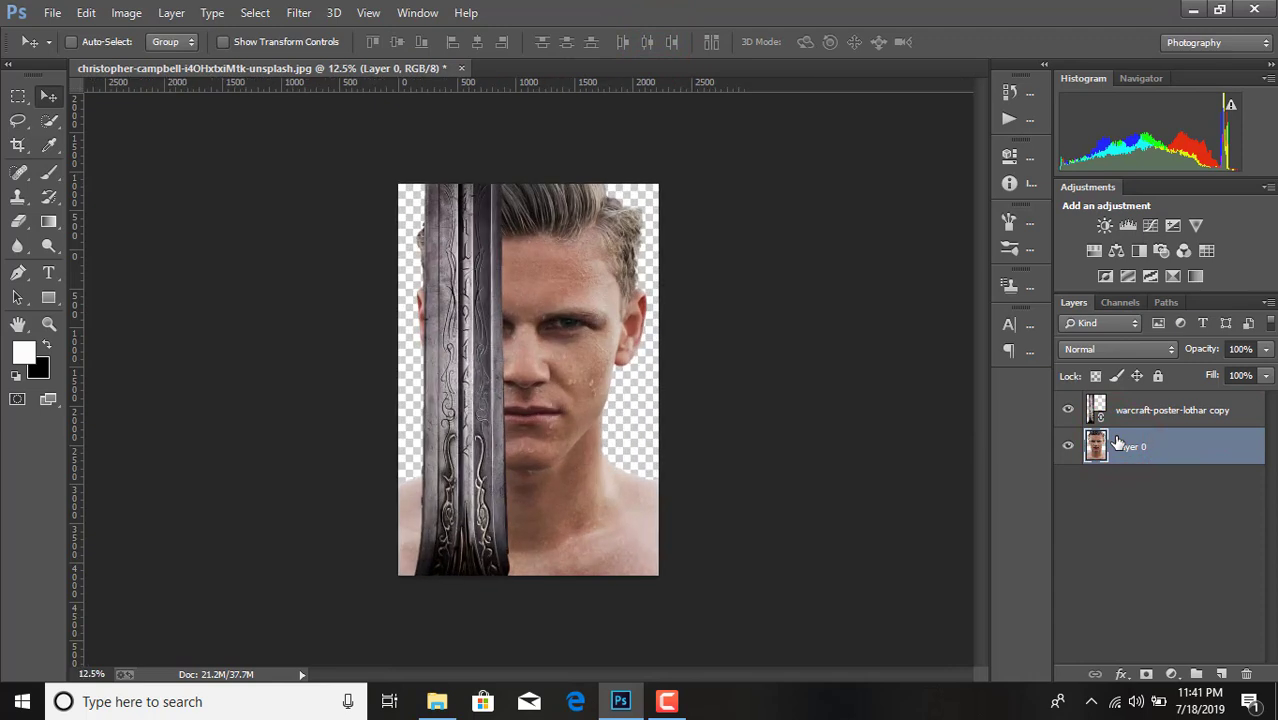
{"action": "key", "text": "ctrl+plus"}
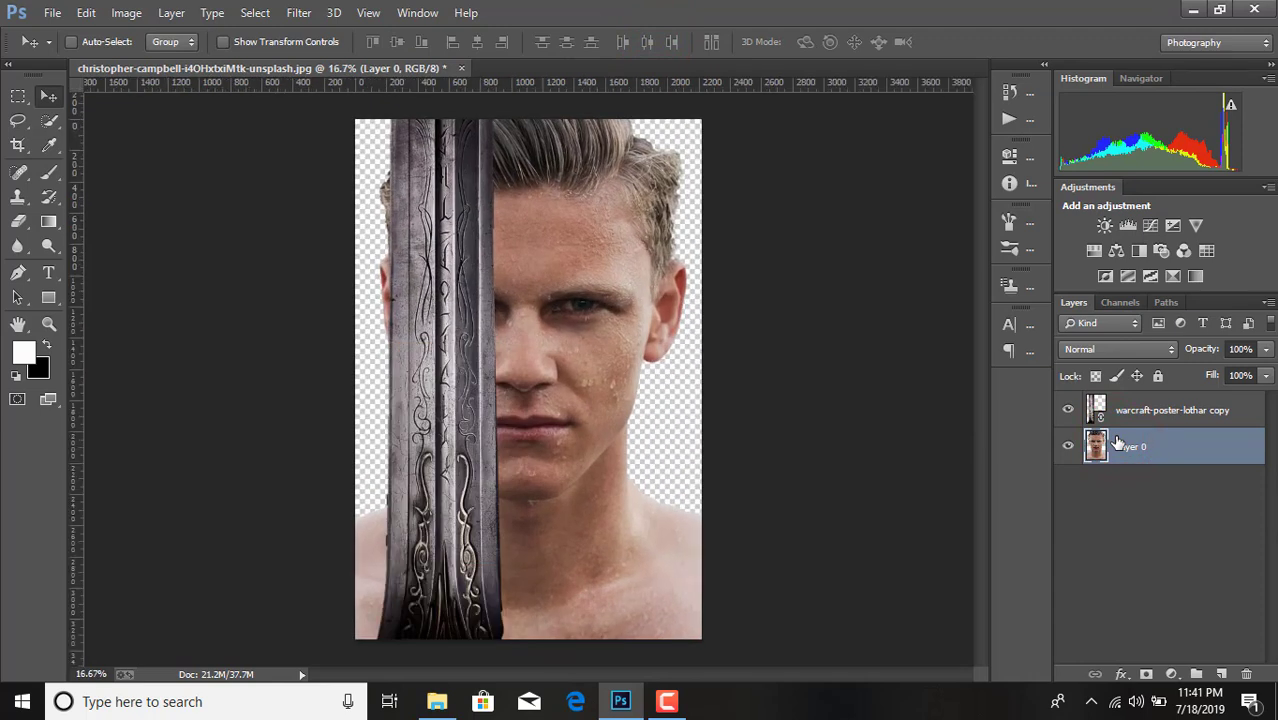
{"action": "key", "text": "ctrl+t"}
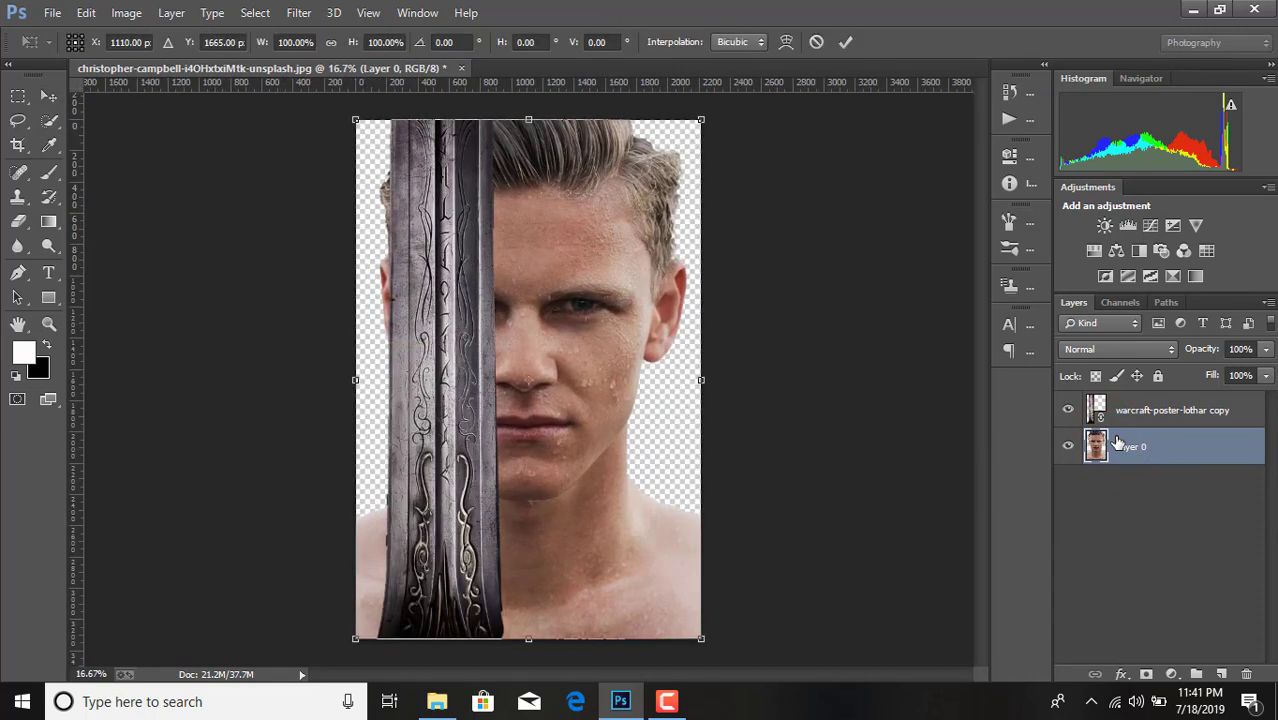
{"action": "left_click_drag", "start_coordinate": [354, 640], "coordinate": [313, 708]}
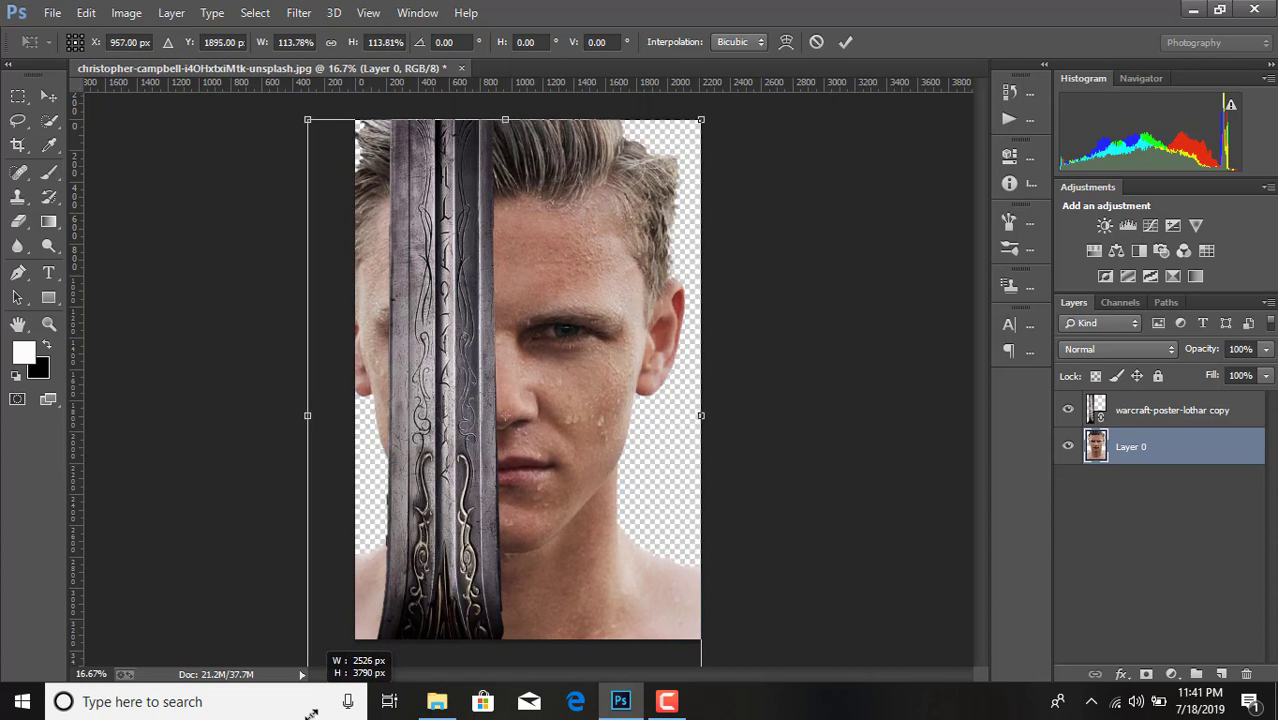
{"action": "left_click_drag", "start_coordinate": [313, 708], "coordinate": [309, 710]}
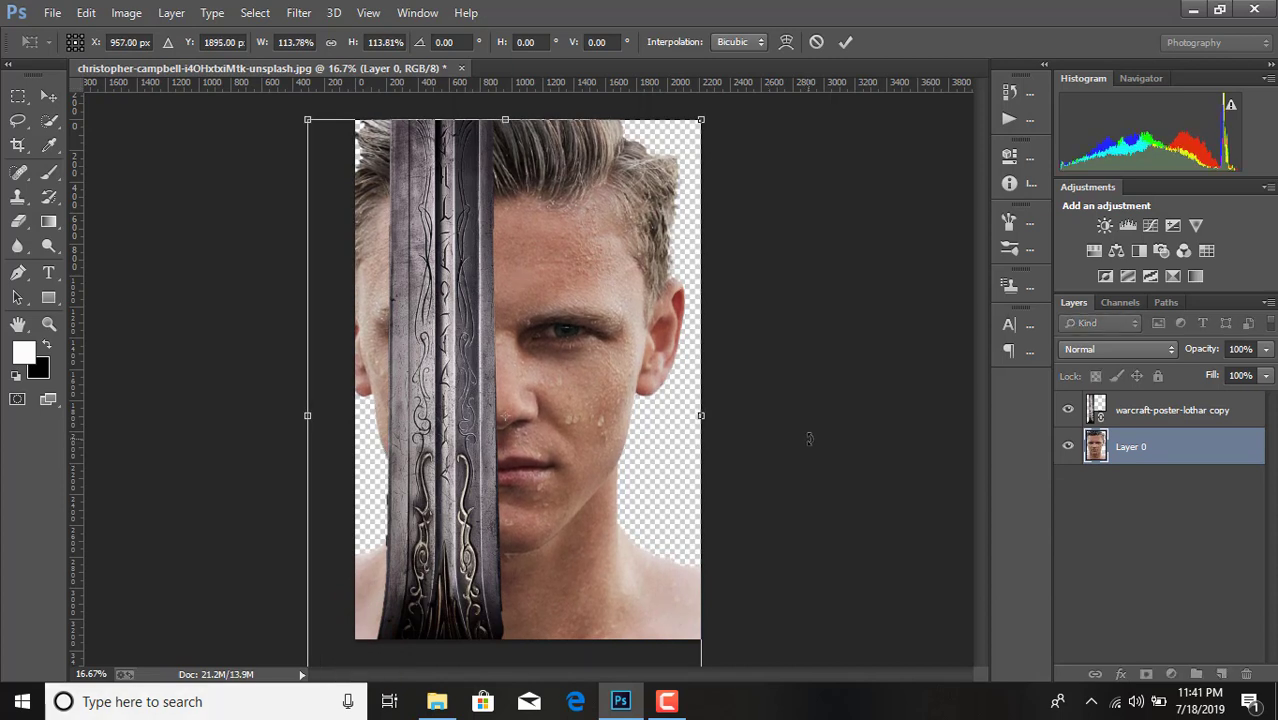
{"action": "left_click", "coordinate": [844, 42]}
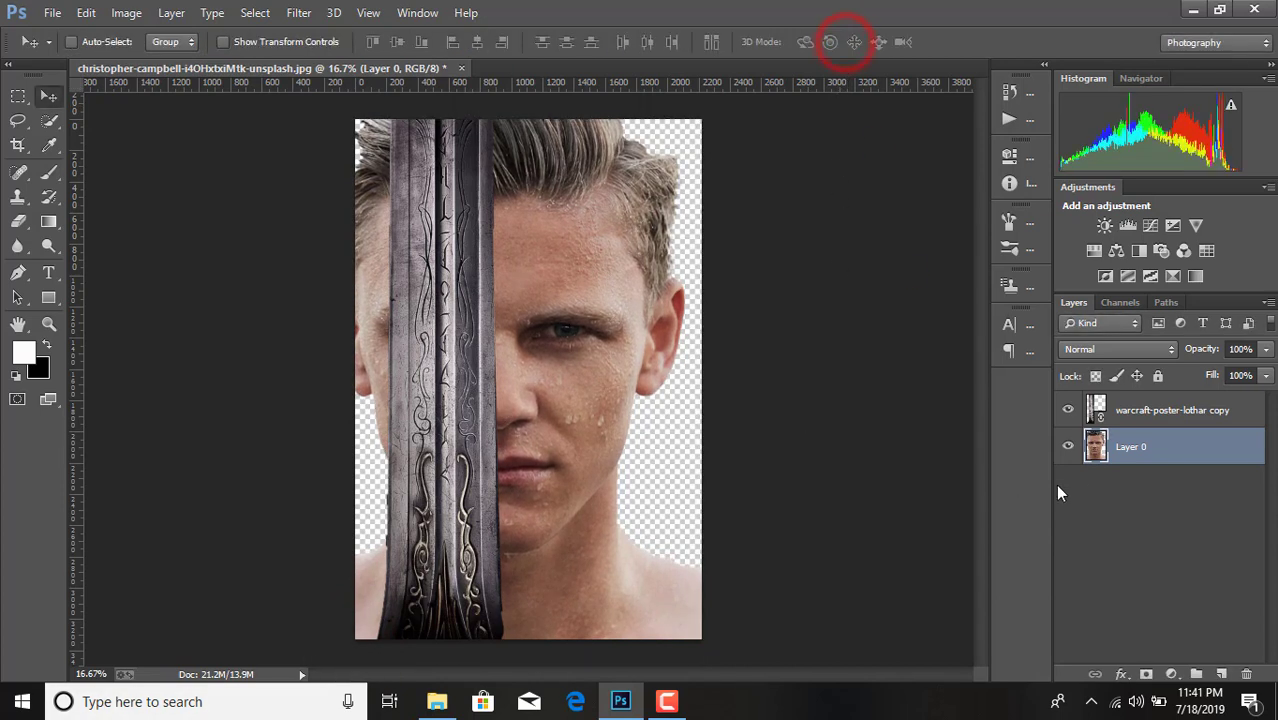
Step: Place the dark _20190405_230849-01 image as a linked layer
{"action": "left_click", "coordinate": [52, 12]}
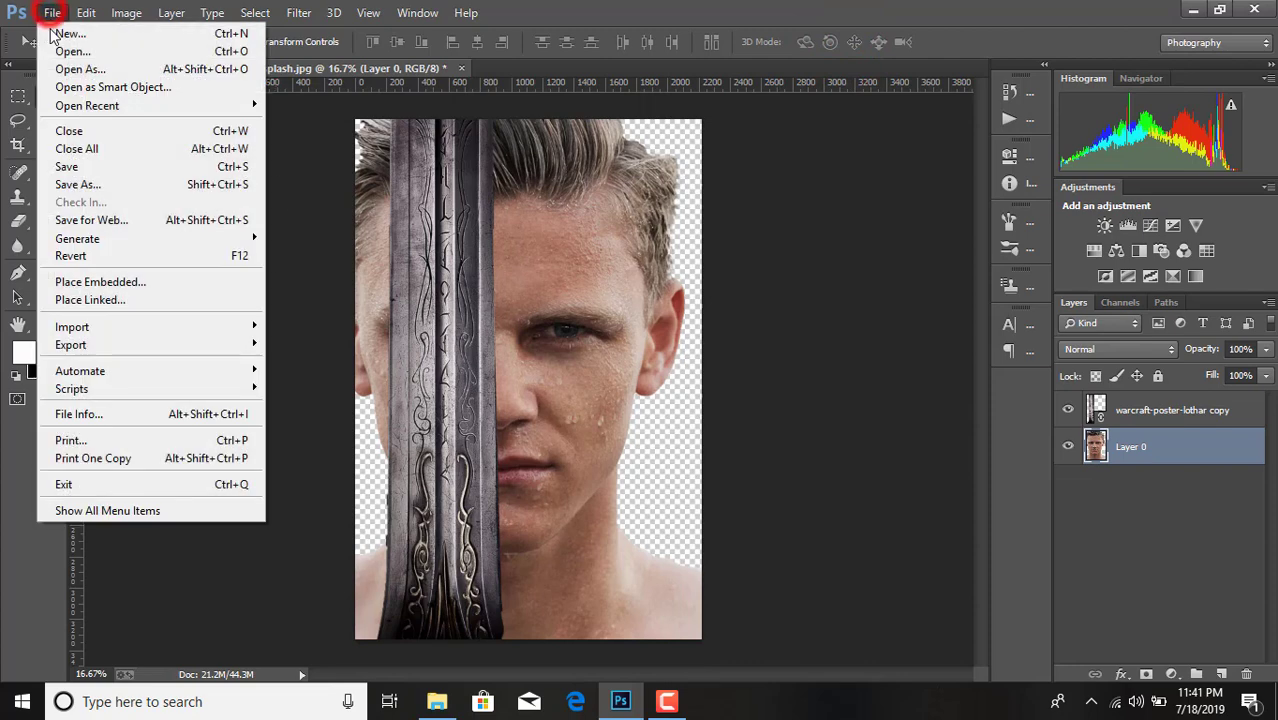
{"action": "left_click", "coordinate": [94, 300]}
{"action": "scroll", "coordinate": [400, 260], "scroll_direction": "down", "scroll_amount": 5}
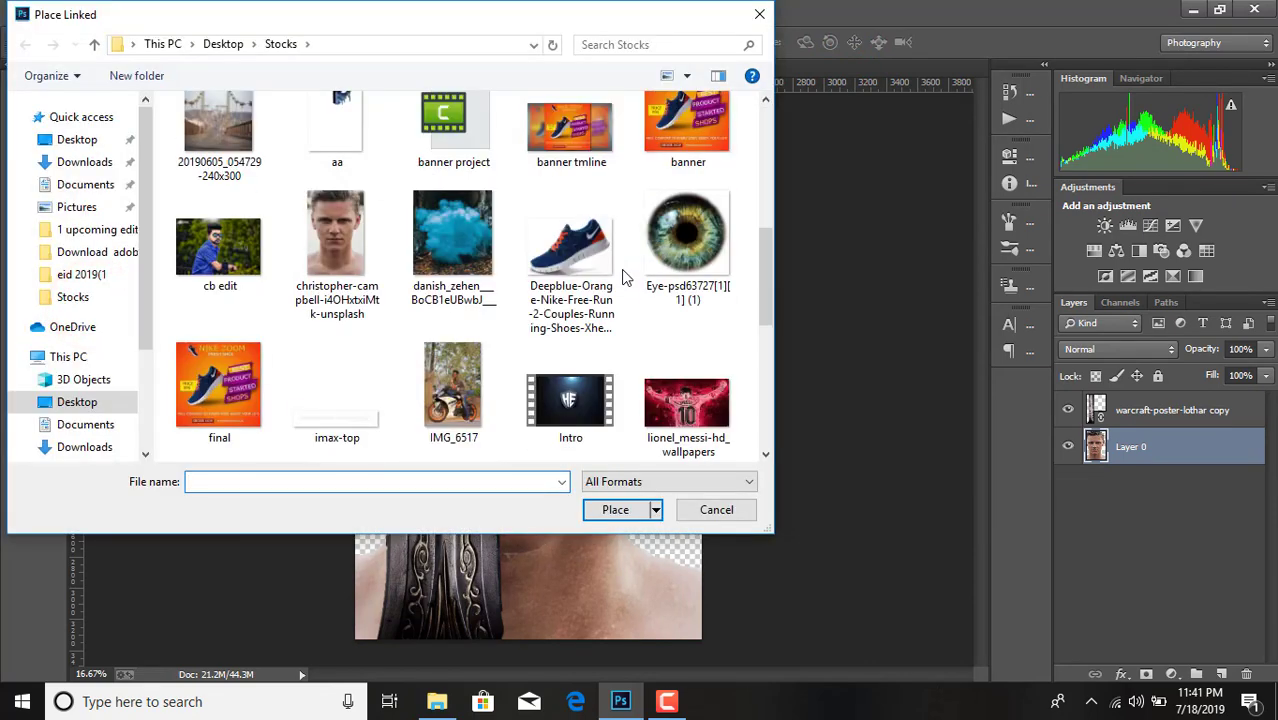
{"action": "scroll", "coordinate": [400, 260], "scroll_direction": "up", "scroll_amount": 4}
{"action": "double_click", "coordinate": [230, 275]}
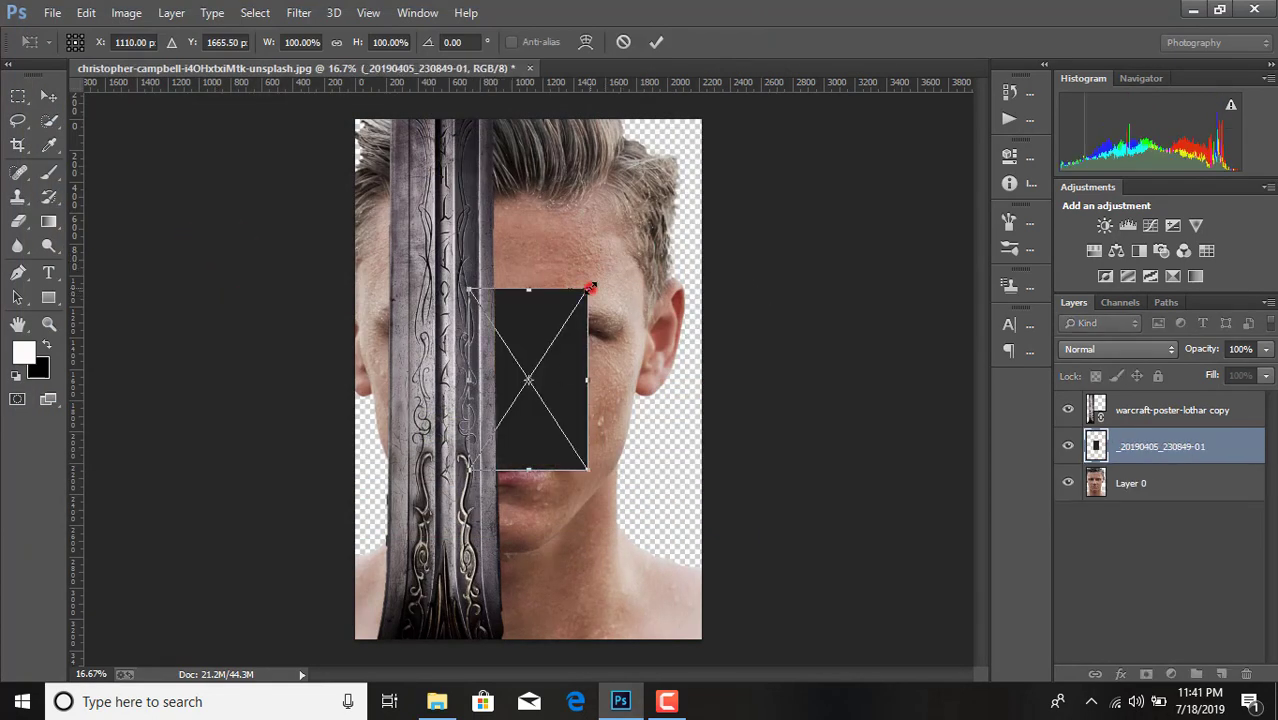
Step: Scale the dark image to about 299%, commit, and move its layer beneath Layer 0
{"action": "left_click_drag", "start_coordinate": [590, 288], "coordinate": [704, 111]}
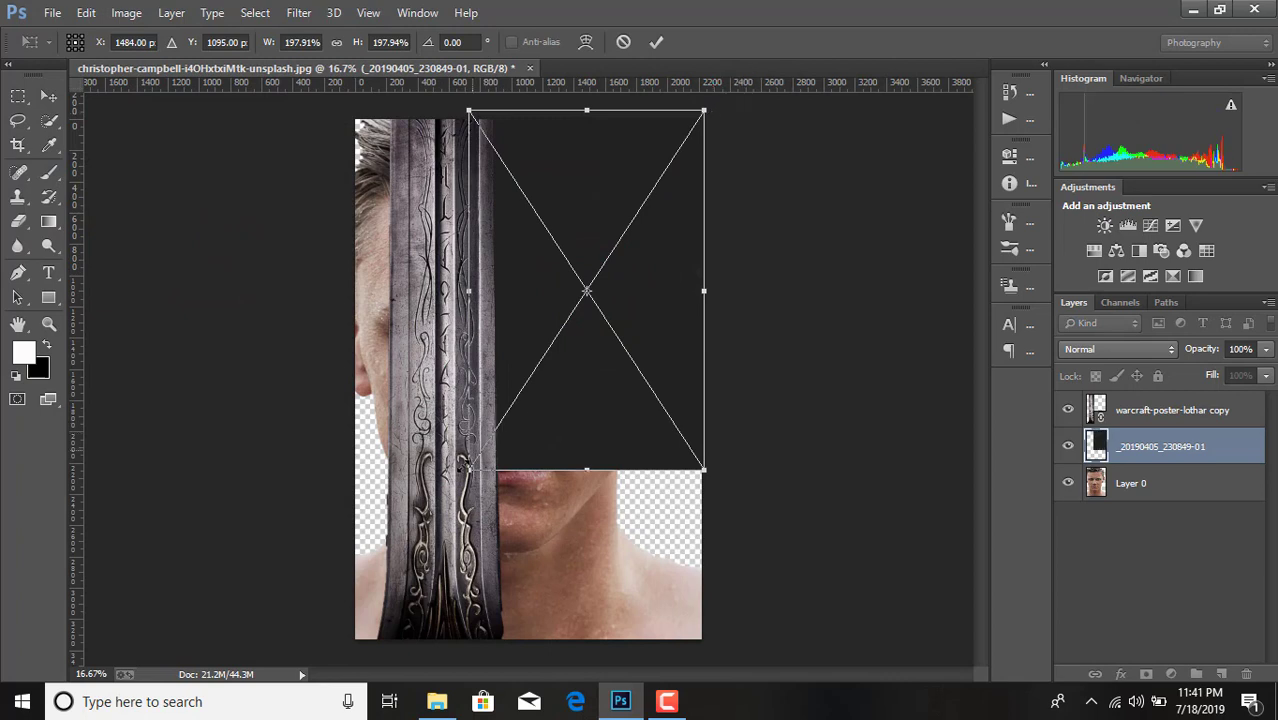
{"action": "left_click_drag", "start_coordinate": [468, 471], "coordinate": [323, 638]}
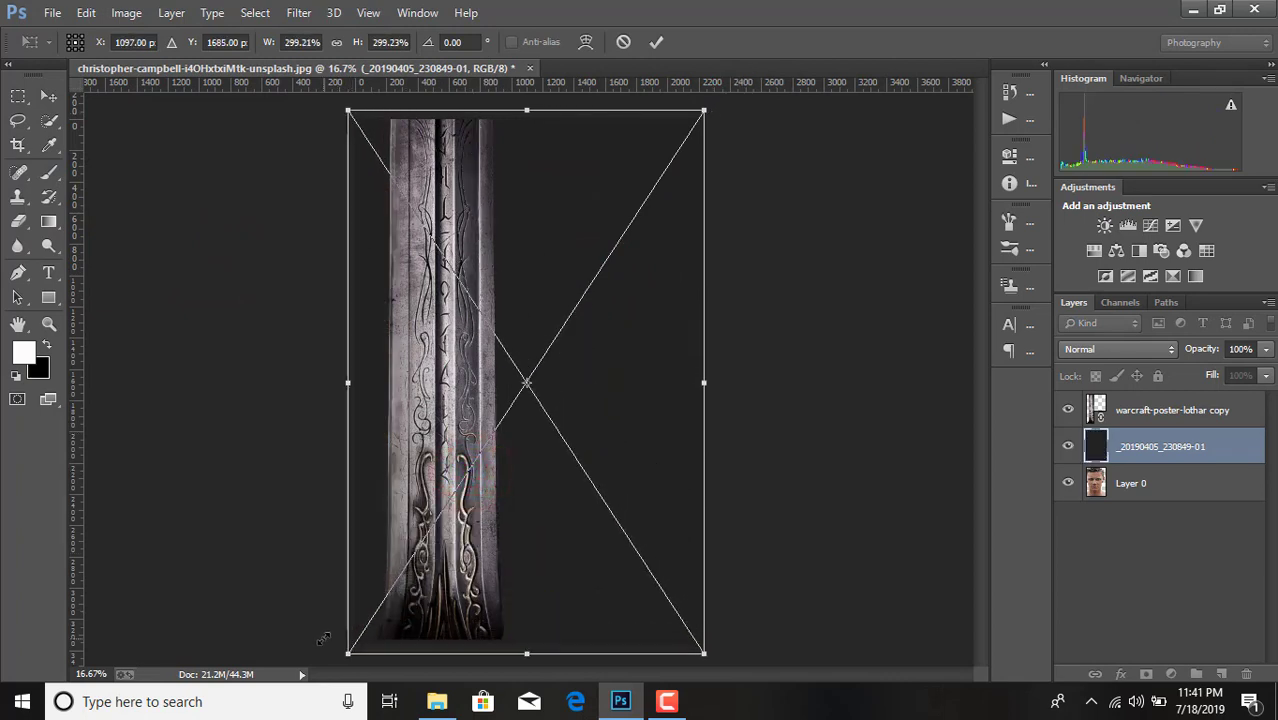
{"action": "key", "text": "Right"}
{"action": "key", "text": "Right"}
{"action": "key", "text": "Right"}
{"action": "key", "text": "Right"}
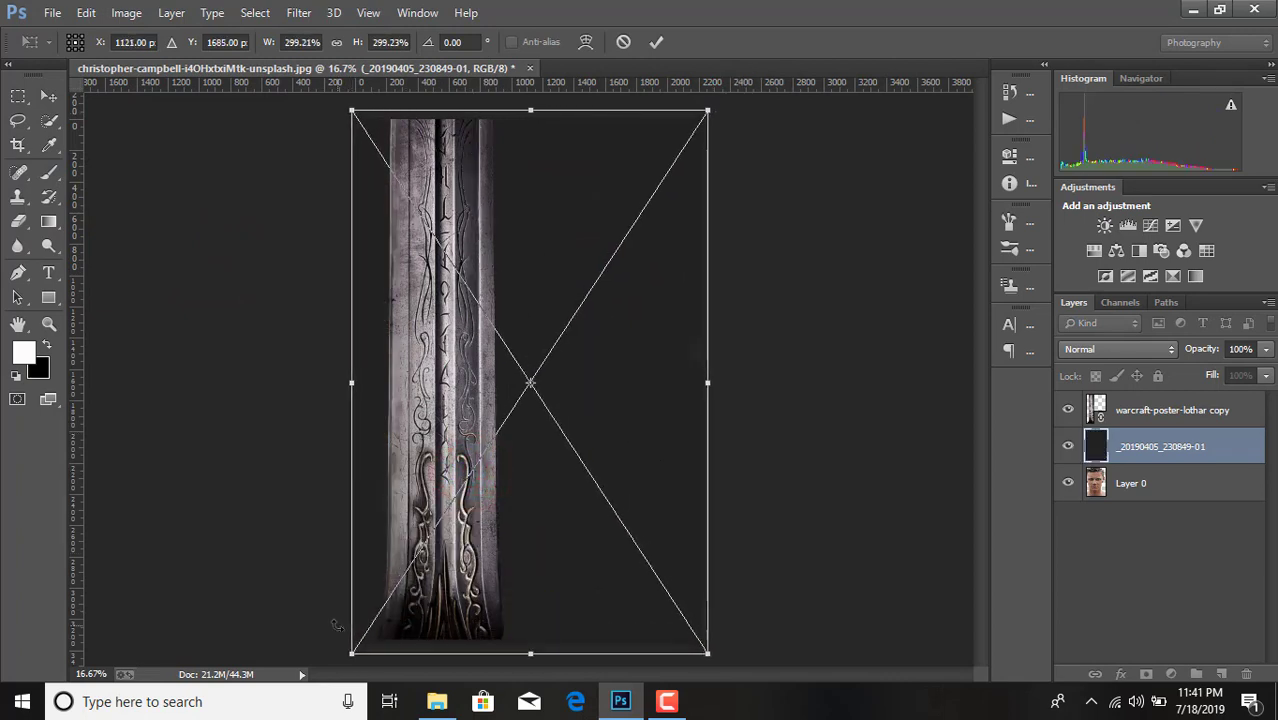
{"action": "left_click", "coordinate": [656, 42]}
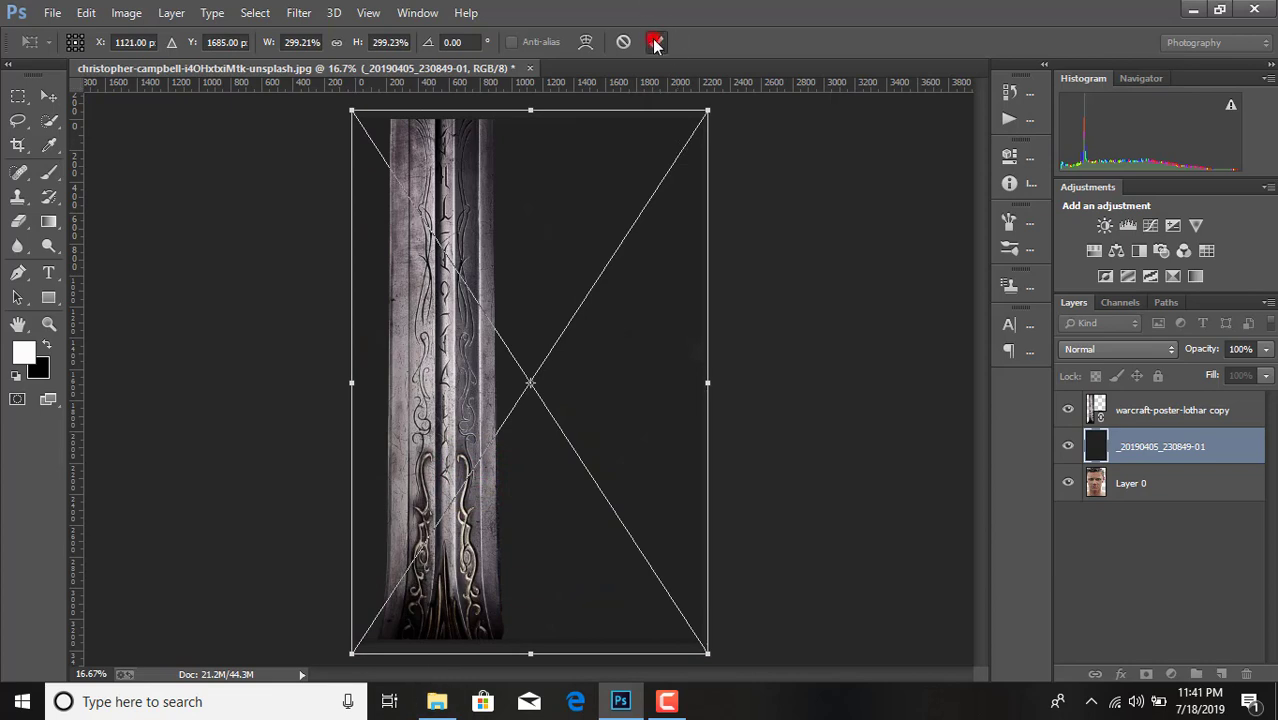
{"action": "left_click_drag", "start_coordinate": [1150, 447], "coordinate": [1141, 510]}
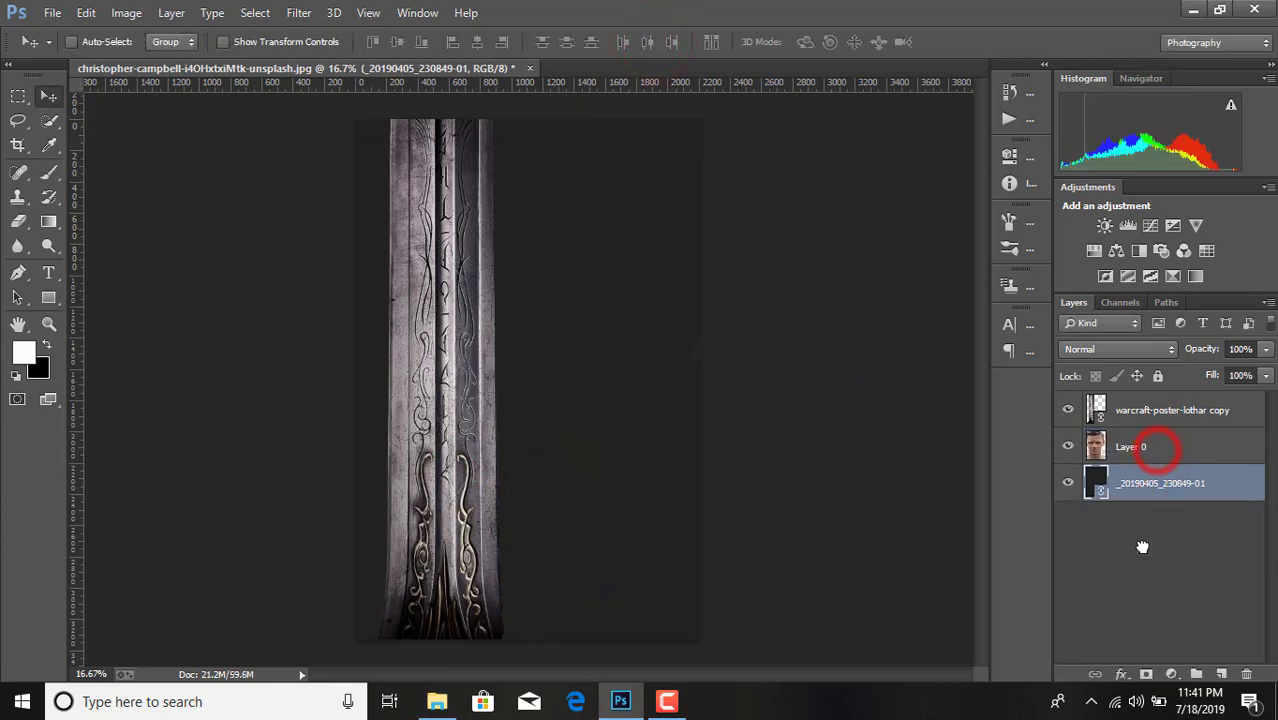
{"action": "left_click", "coordinate": [1145, 447]}
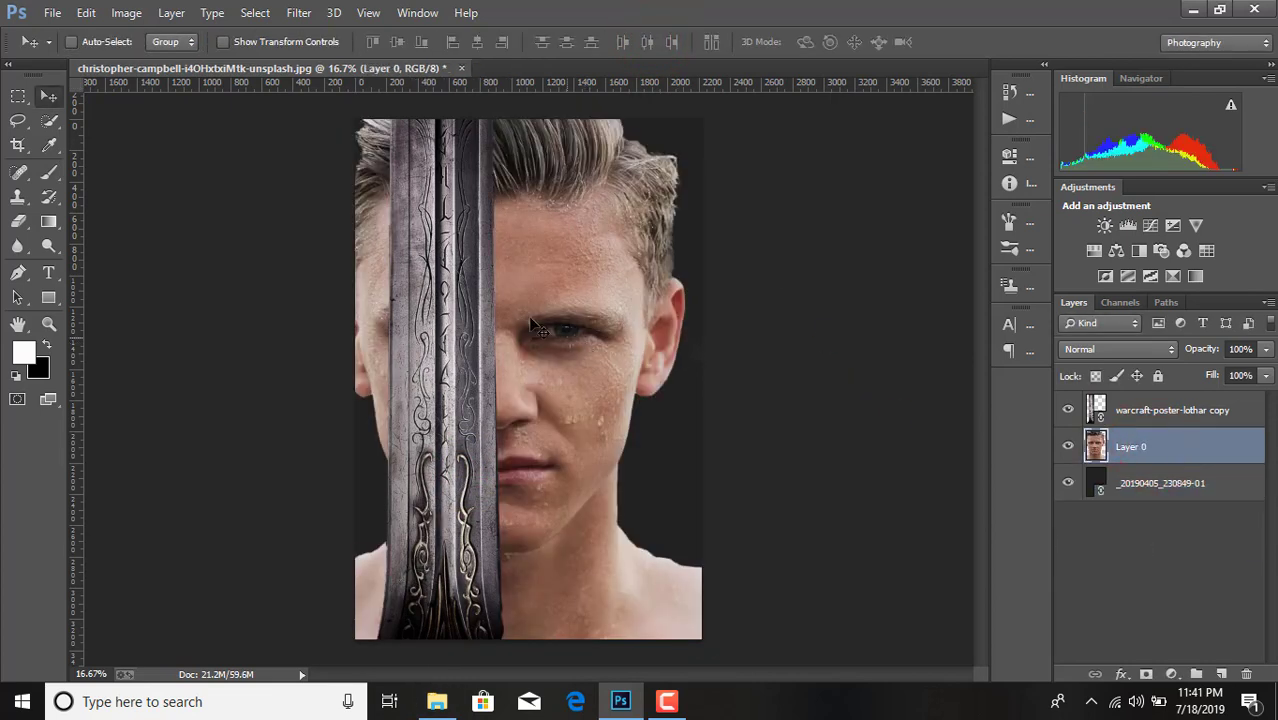
Step: Place the blue paint image aa as a linked layer
{"action": "left_click", "coordinate": [52, 12]}
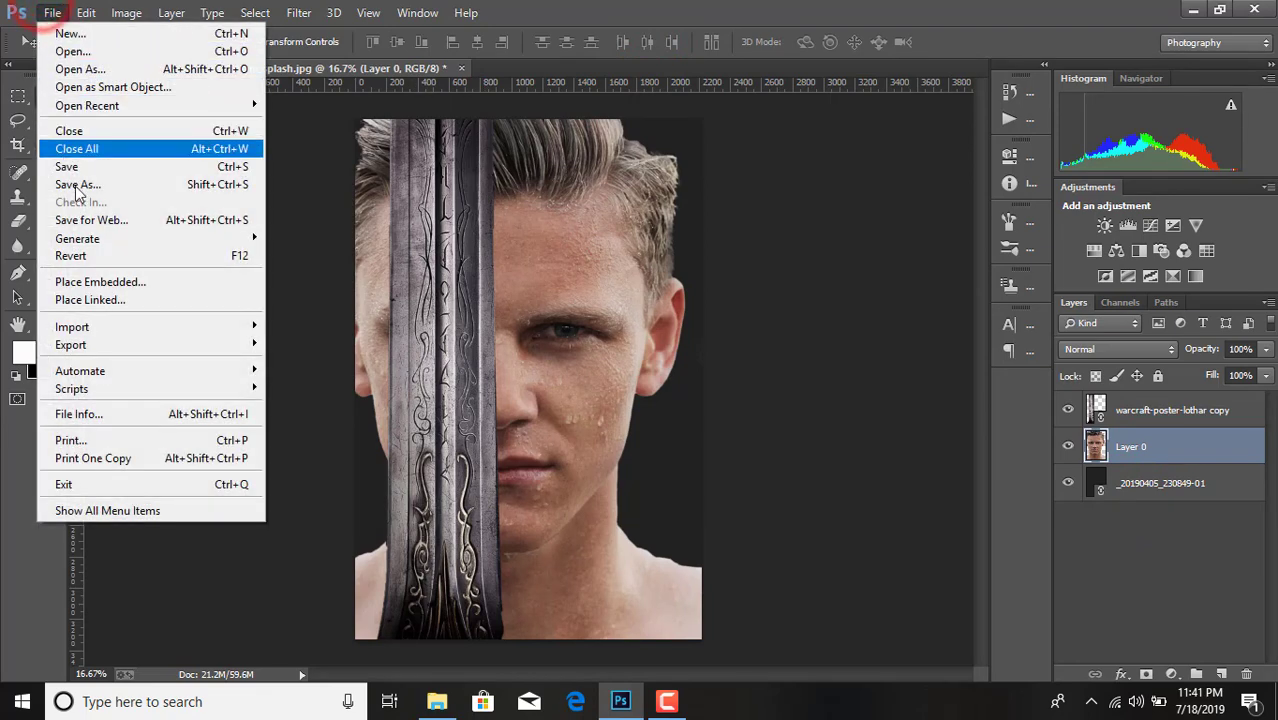
{"action": "left_click", "coordinate": [90, 300]}
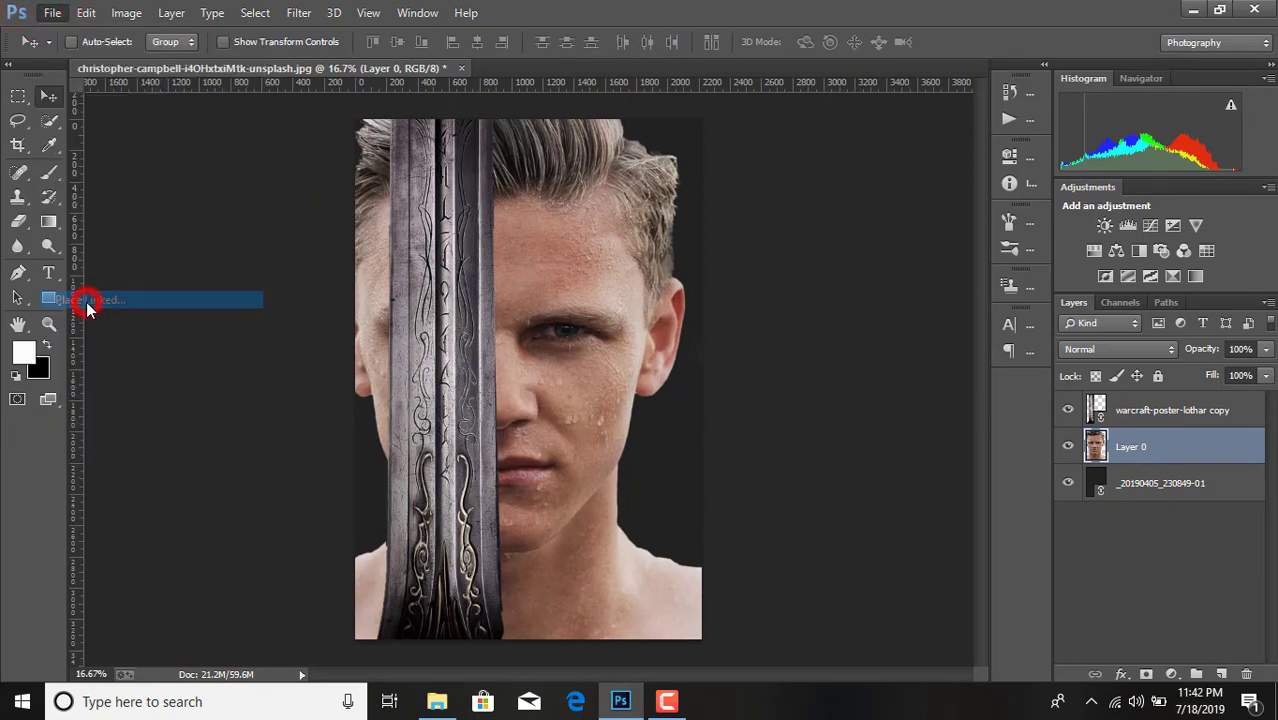
{"action": "scroll", "coordinate": [399, 260], "scroll_direction": "down", "scroll_amount": 2}
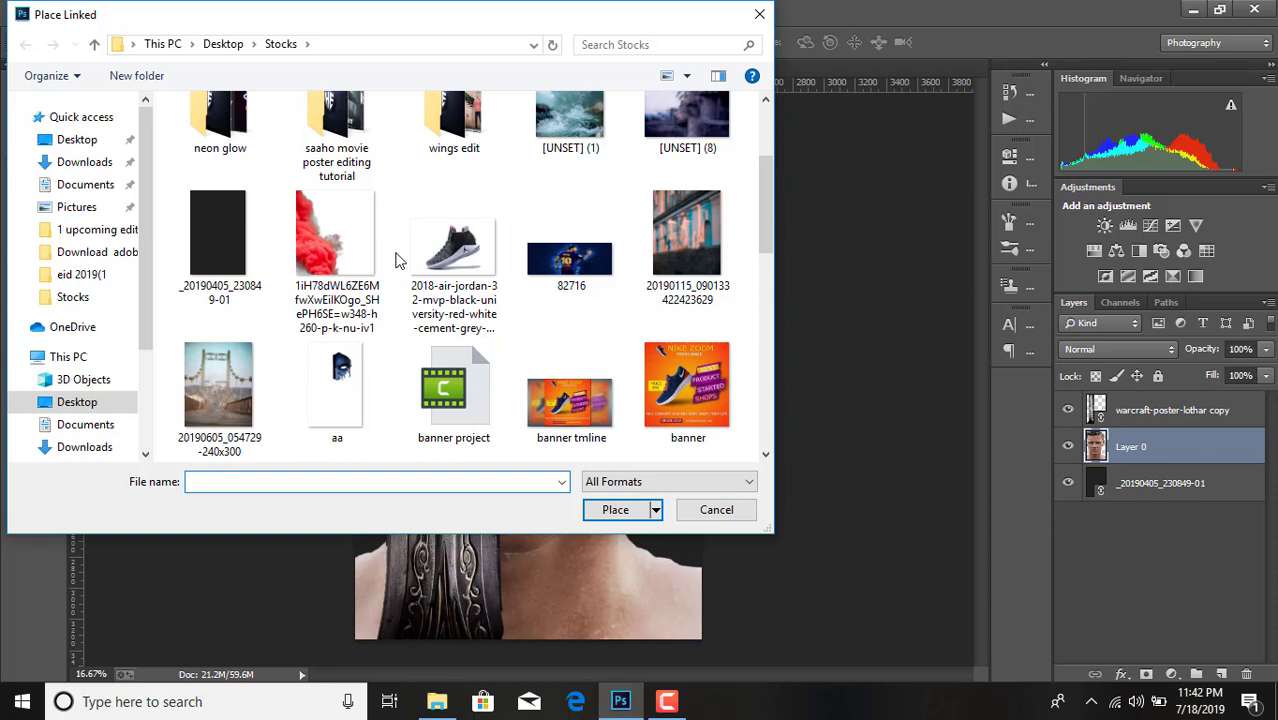
{"action": "scroll", "coordinate": [399, 260], "scroll_direction": "down", "scroll_amount": 2}
{"action": "double_click", "coordinate": [337, 222]}
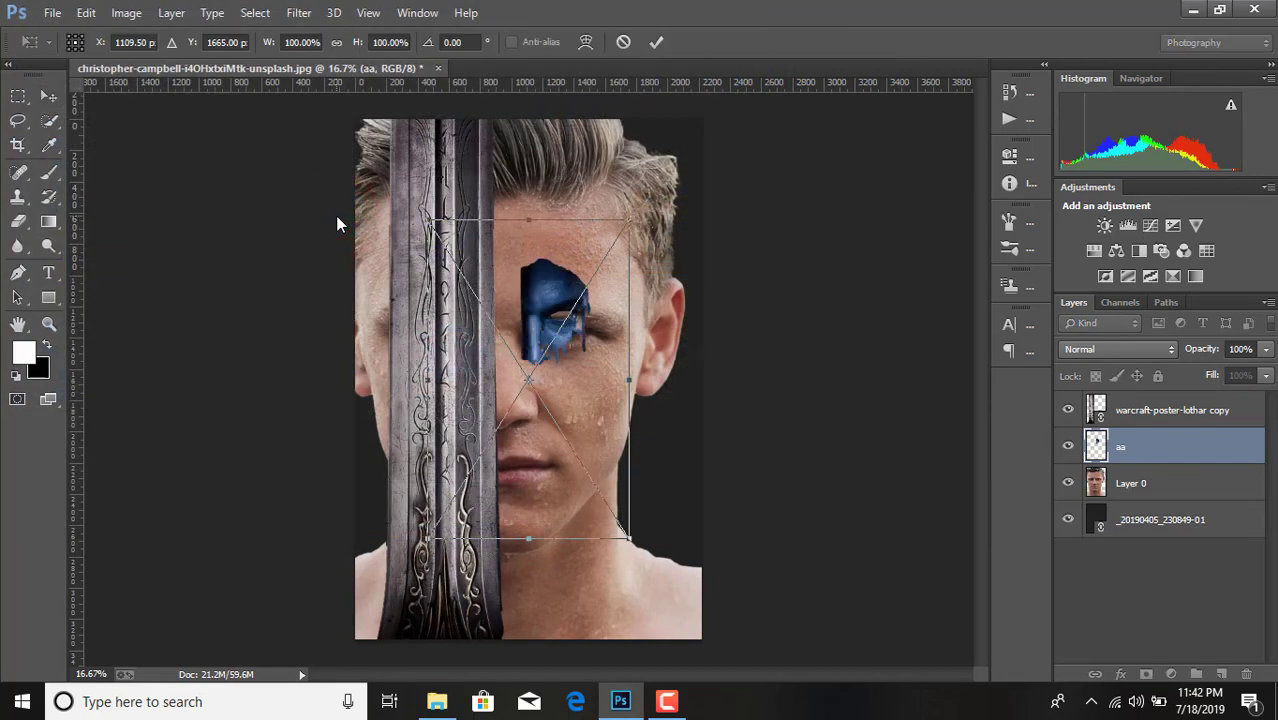
Step: Scale the blue paint to about 212% and nudge it into place on the face
{"action": "left_click_drag", "start_coordinate": [430, 540], "coordinate": [372, 628]}
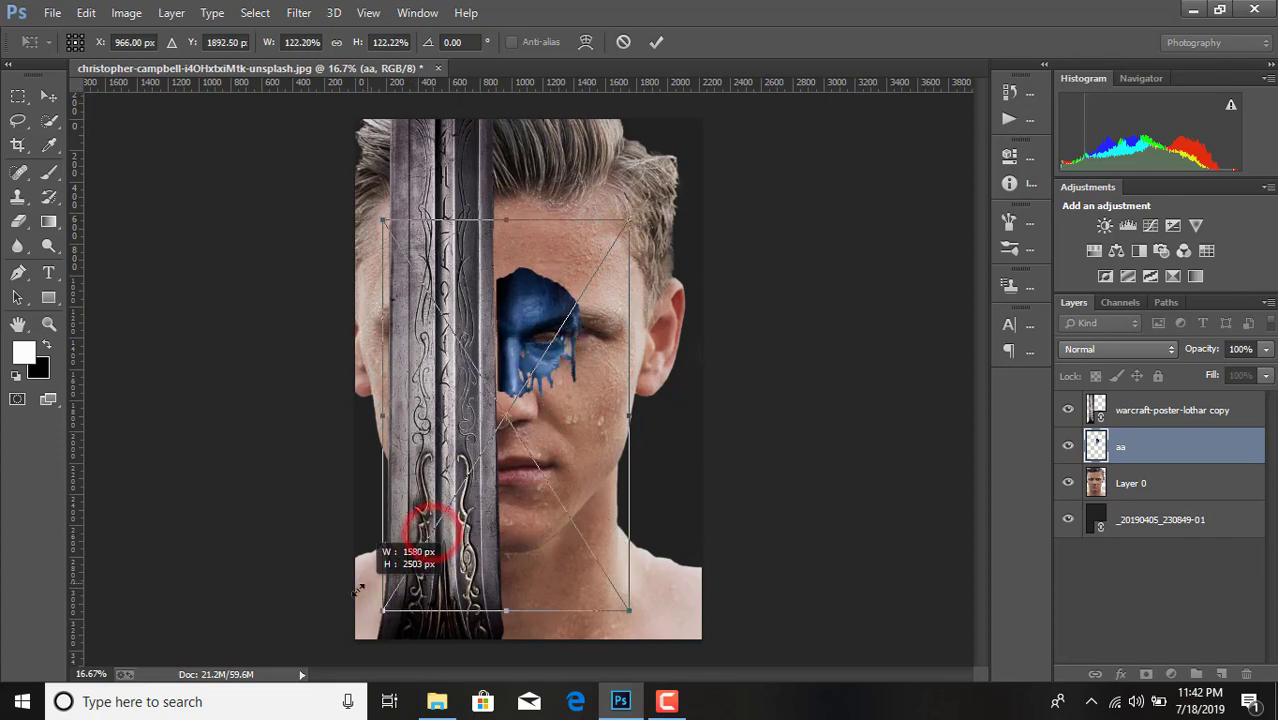
{"action": "mouse_move", "coordinate": [626, 220]}
{"action": "left_mouse_down"}
{"action": "mouse_move", "coordinate": [699, 140]}
{"action": "mouse_move", "coordinate": [700, 107]}
{"action": "left_mouse_up"}
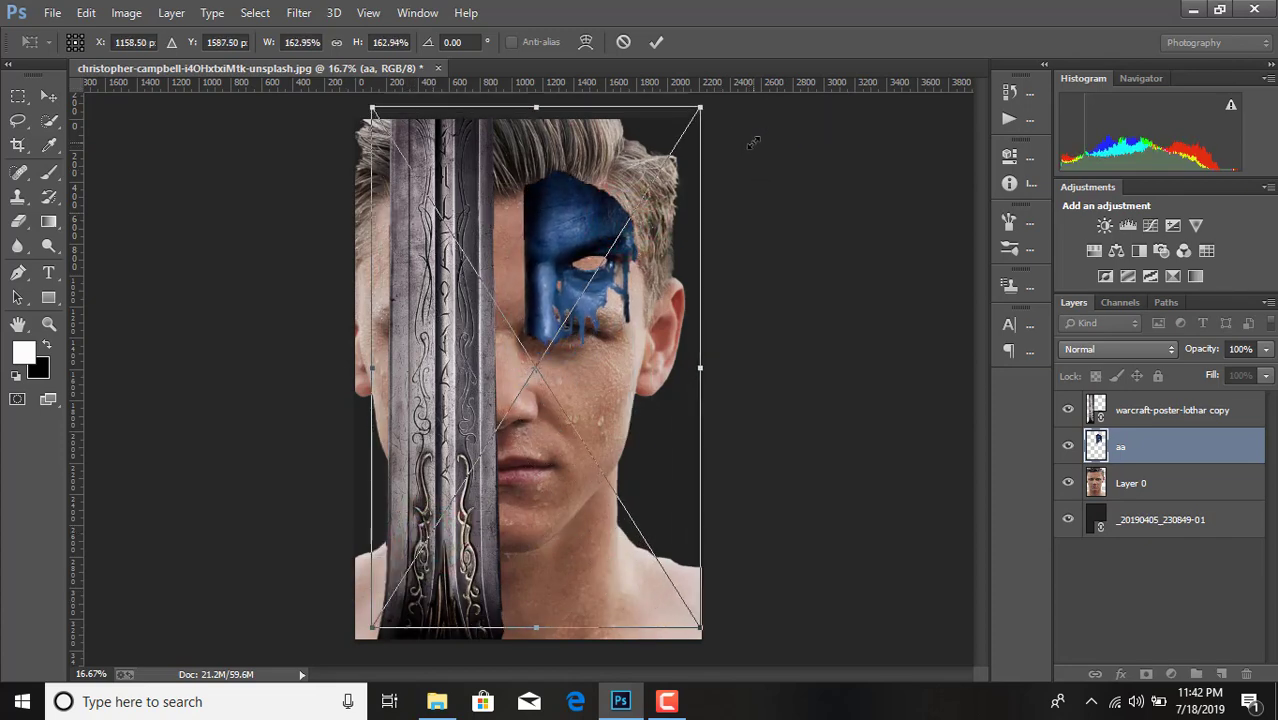
{"action": "key", "text": "ctrl+minus"}
{"action": "key", "text": "ctrl+minus"}
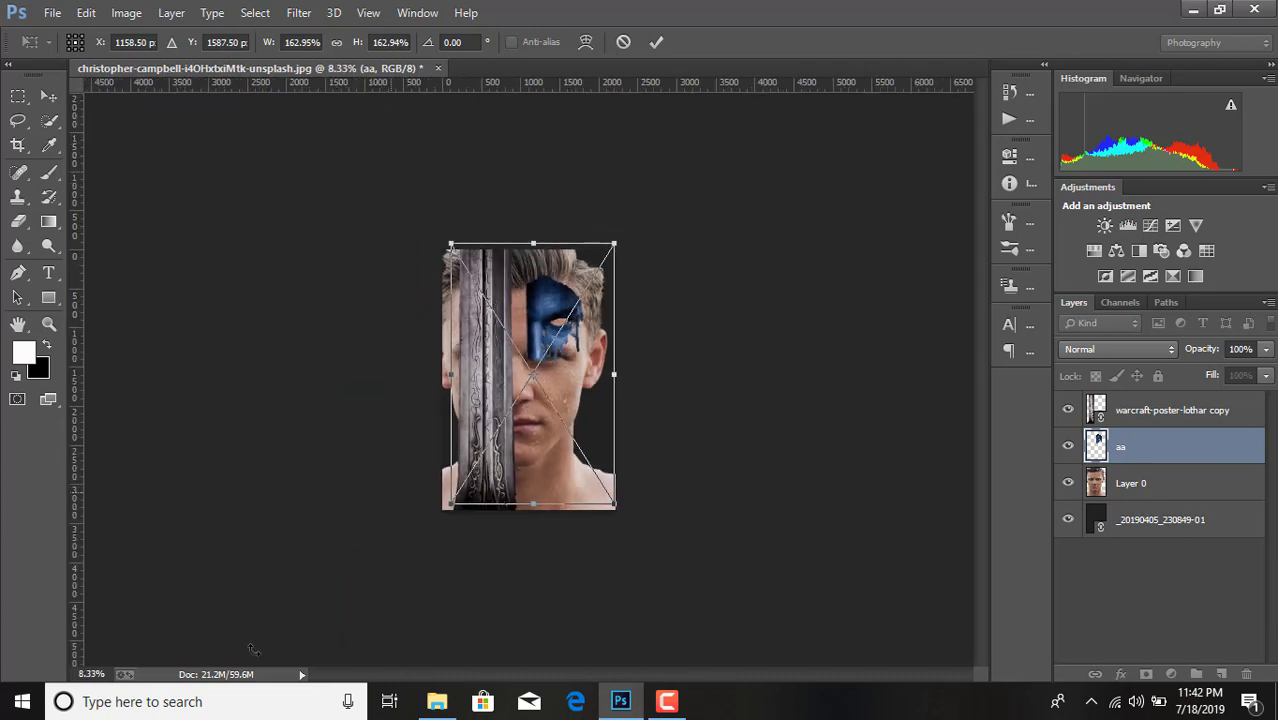
{"action": "mouse_move", "coordinate": [447, 505]}
{"action": "left_mouse_down"}
{"action": "mouse_move", "coordinate": [422, 531]}
{"action": "mouse_move", "coordinate": [403, 597]}
{"action": "left_mouse_up"}
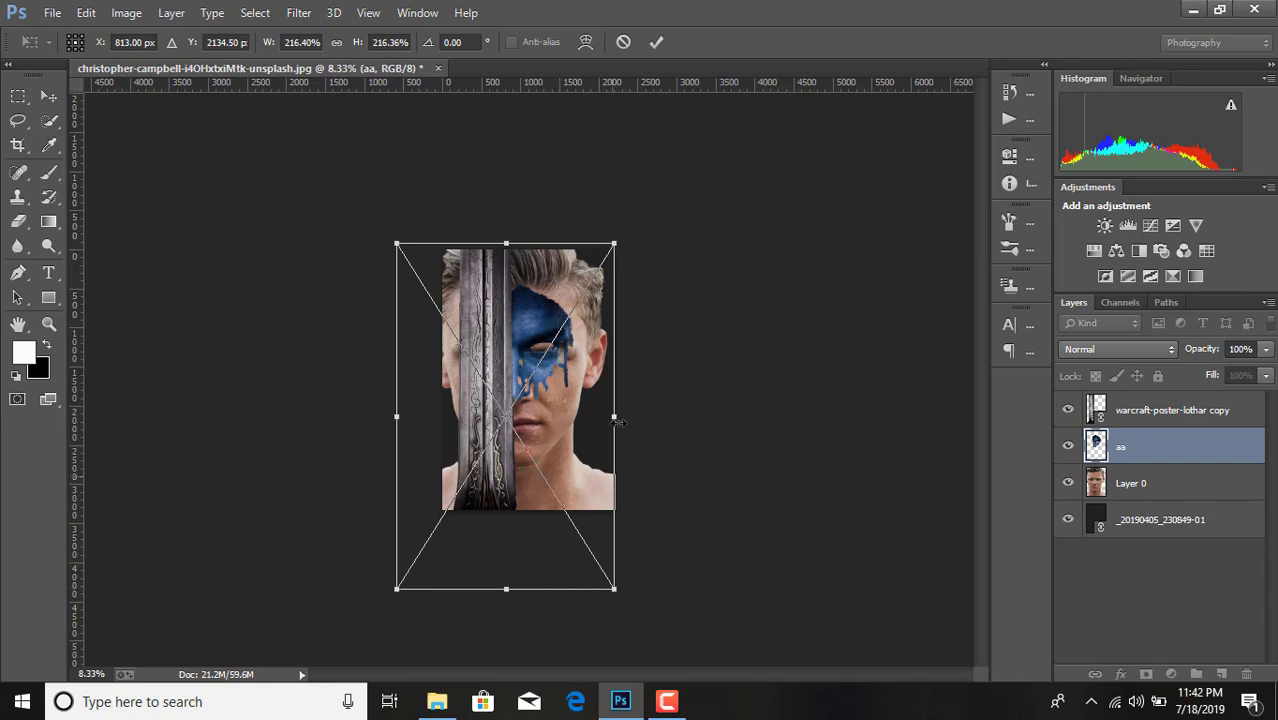
{"action": "left_click_drag", "start_coordinate": [603, 335], "coordinate": [604, 342]}
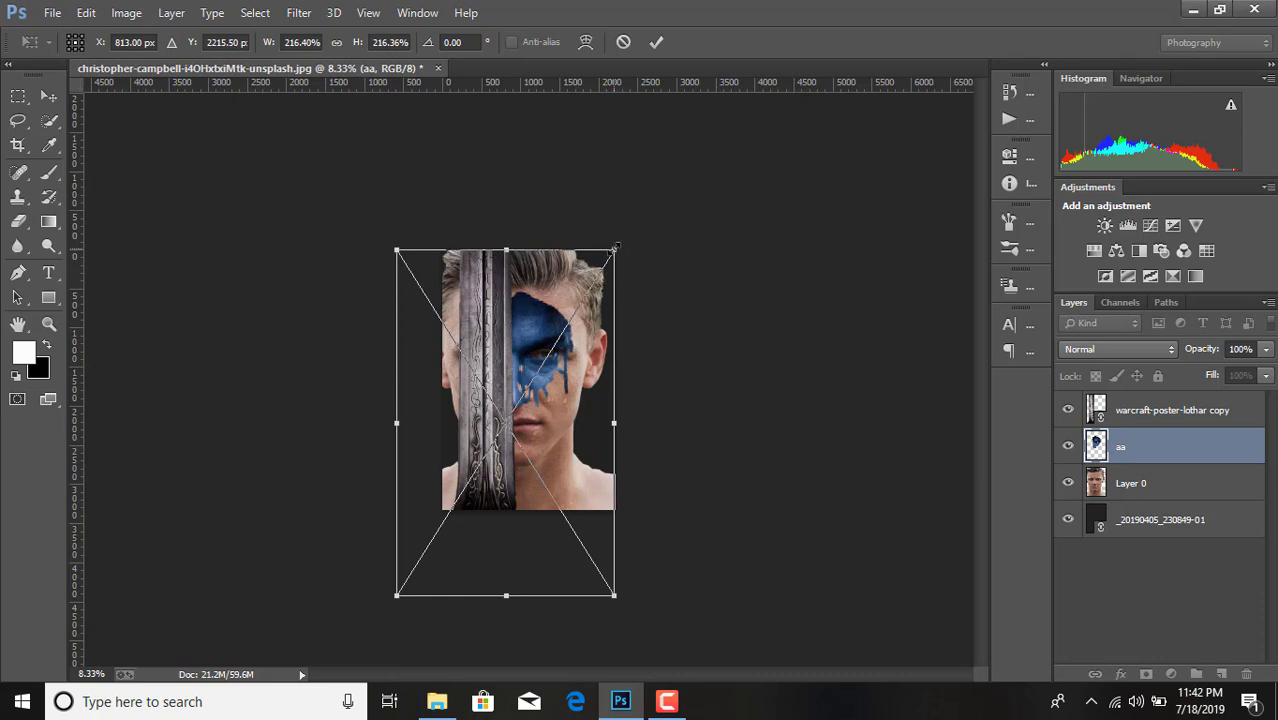
{"action": "key", "text": "Right"}
{"action": "key", "text": "Right"}
{"action": "key", "text": "Right"}
{"action": "key", "text": "Right"}
{"action": "key", "text": "Right"}
{"action": "key", "text": "Right"}
{"action": "key", "text": "Right"}
{"action": "key", "text": "Right"}
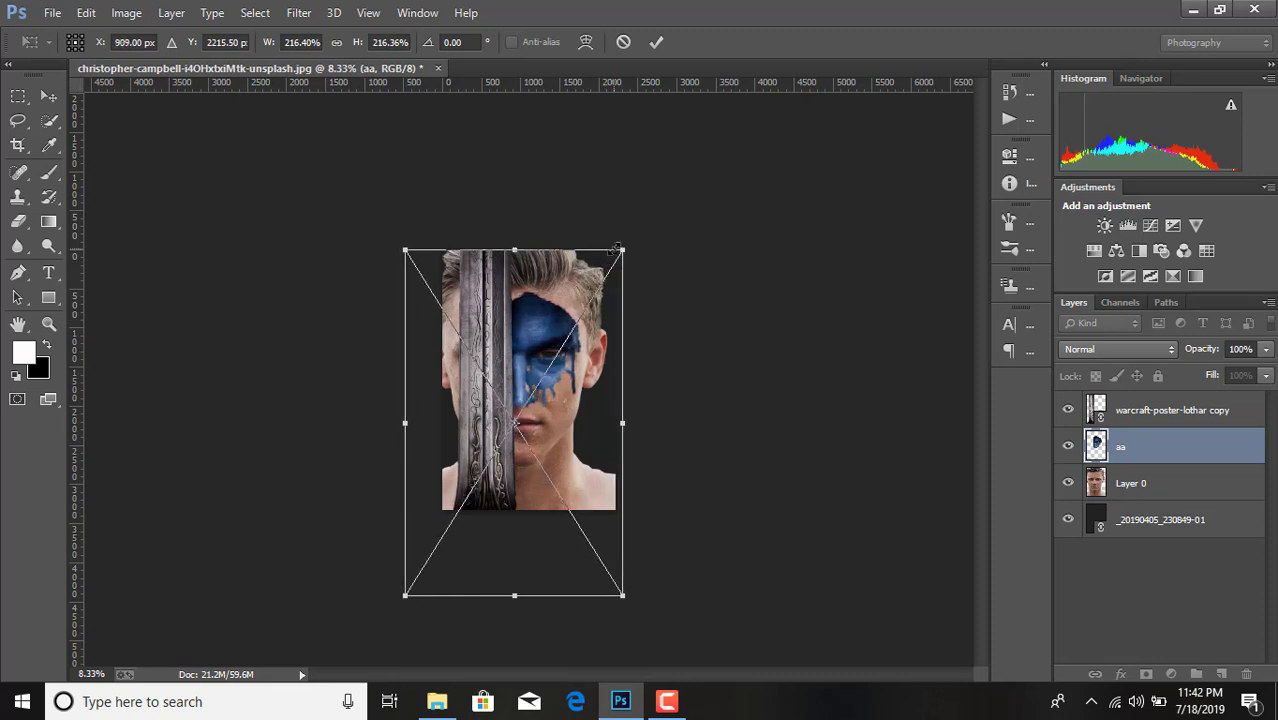
{"action": "key", "text": "Right"}
{"action": "key", "text": "Right"}
{"action": "key", "text": "Right"}
{"action": "key", "text": "Right"}
{"action": "key", "text": "Right"}
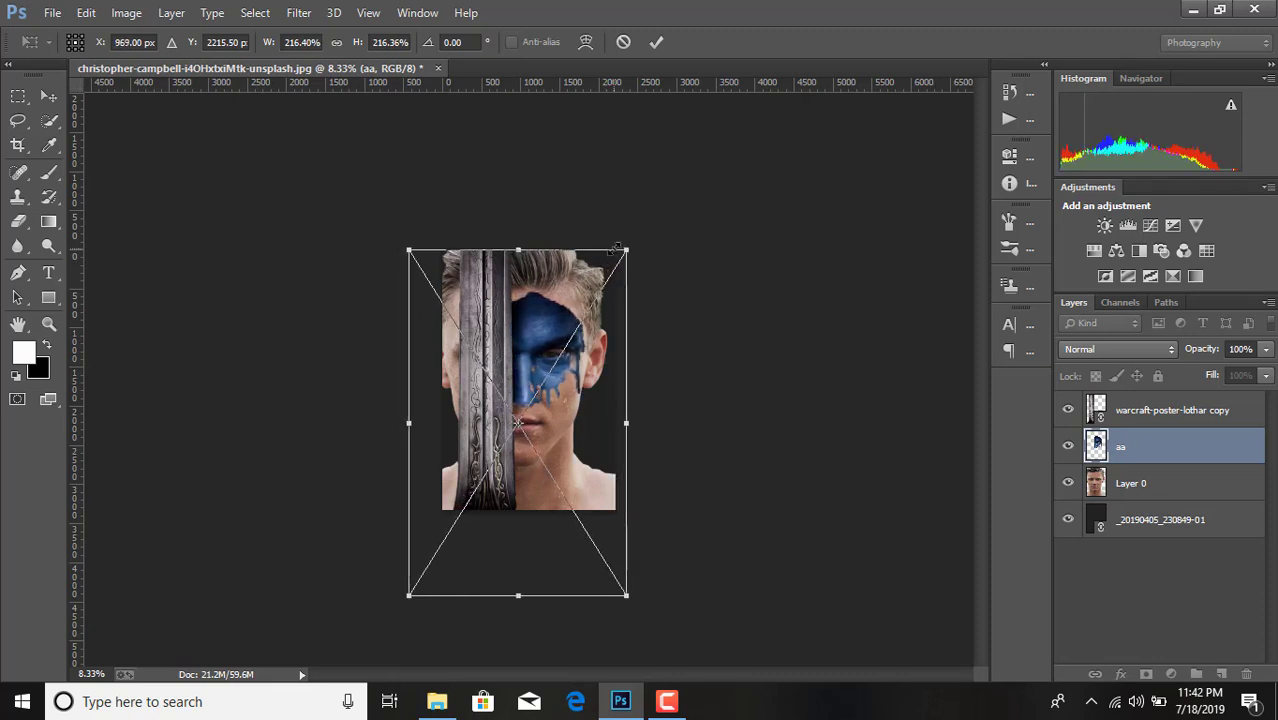
{"action": "key", "text": "Down"}
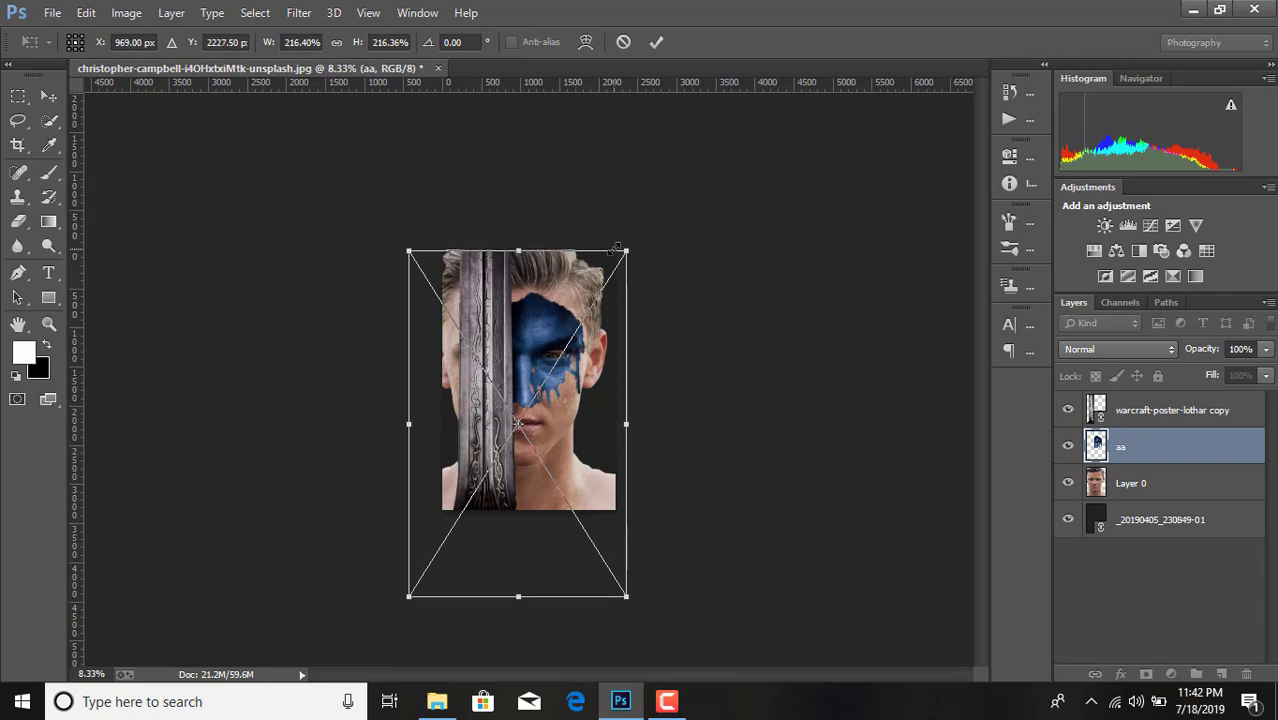
{"action": "key", "text": "Left"}
{"action": "key", "text": "Down"}
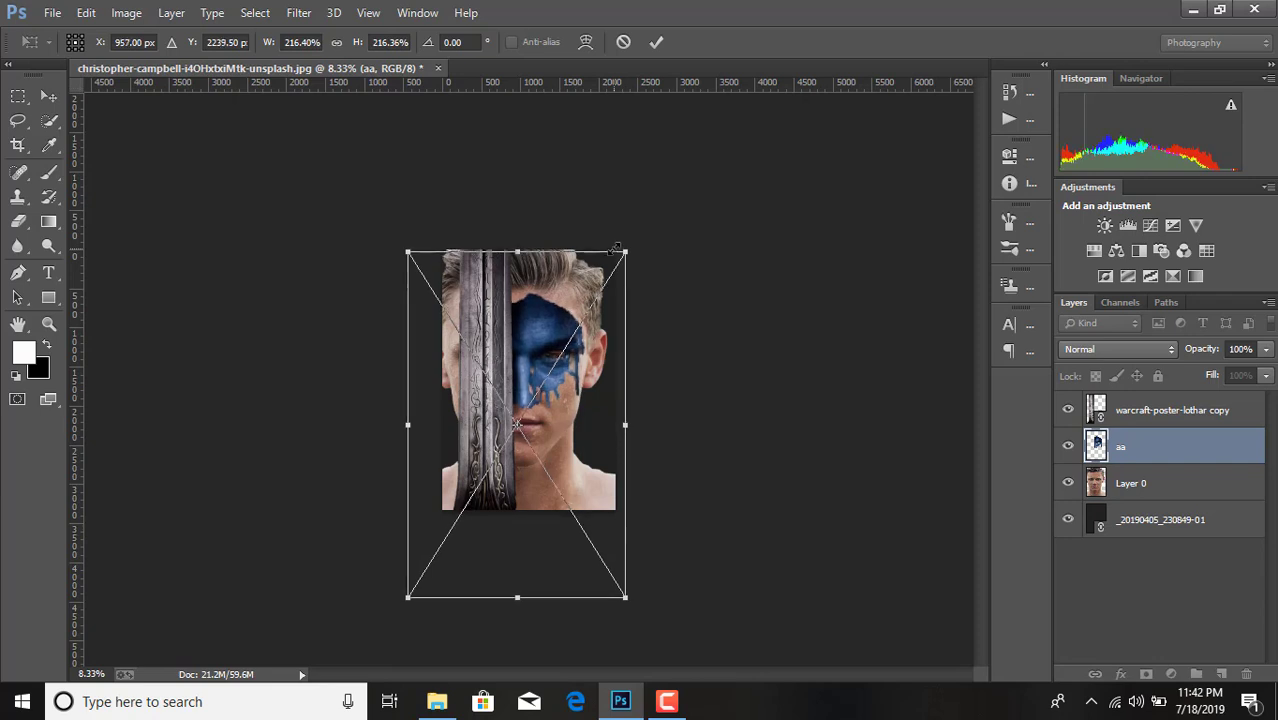
Step: Fine-tune the blue paint back to 212.5%, adjust its position, and commit
{"action": "key", "text": "ctrl+plus"}
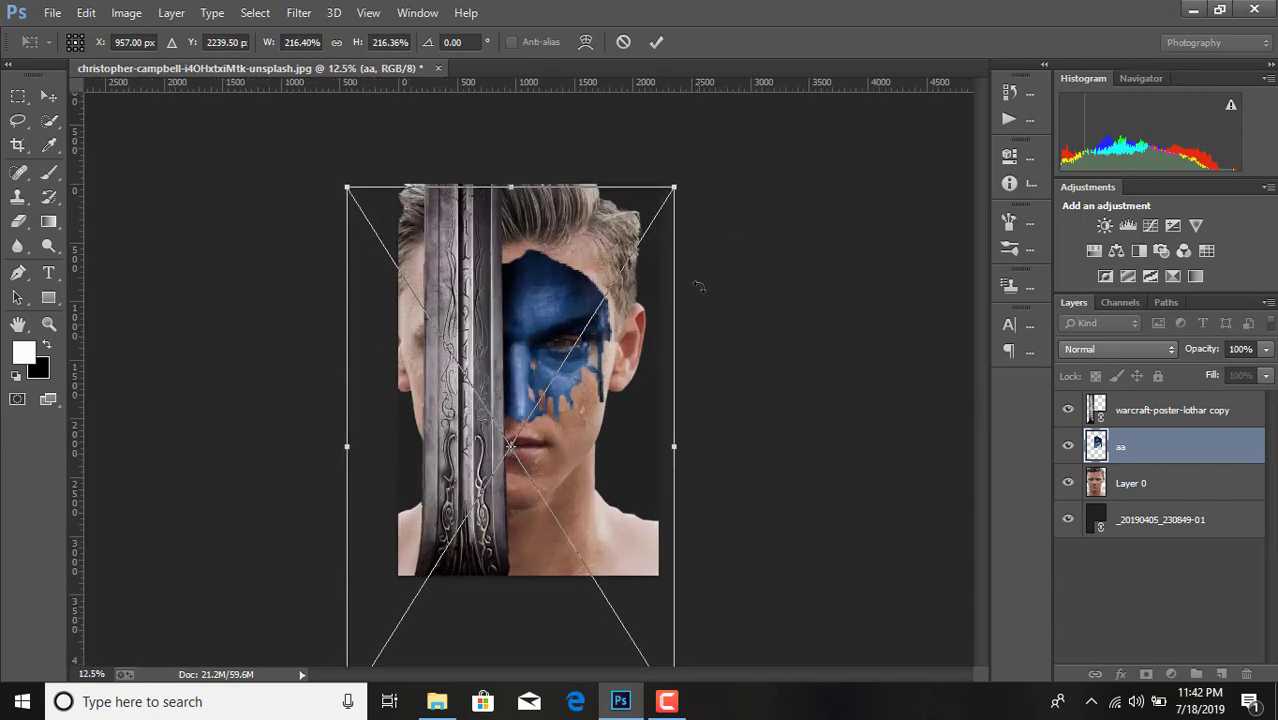
{"action": "left_click_drag", "start_coordinate": [677, 182], "coordinate": [672, 180]}
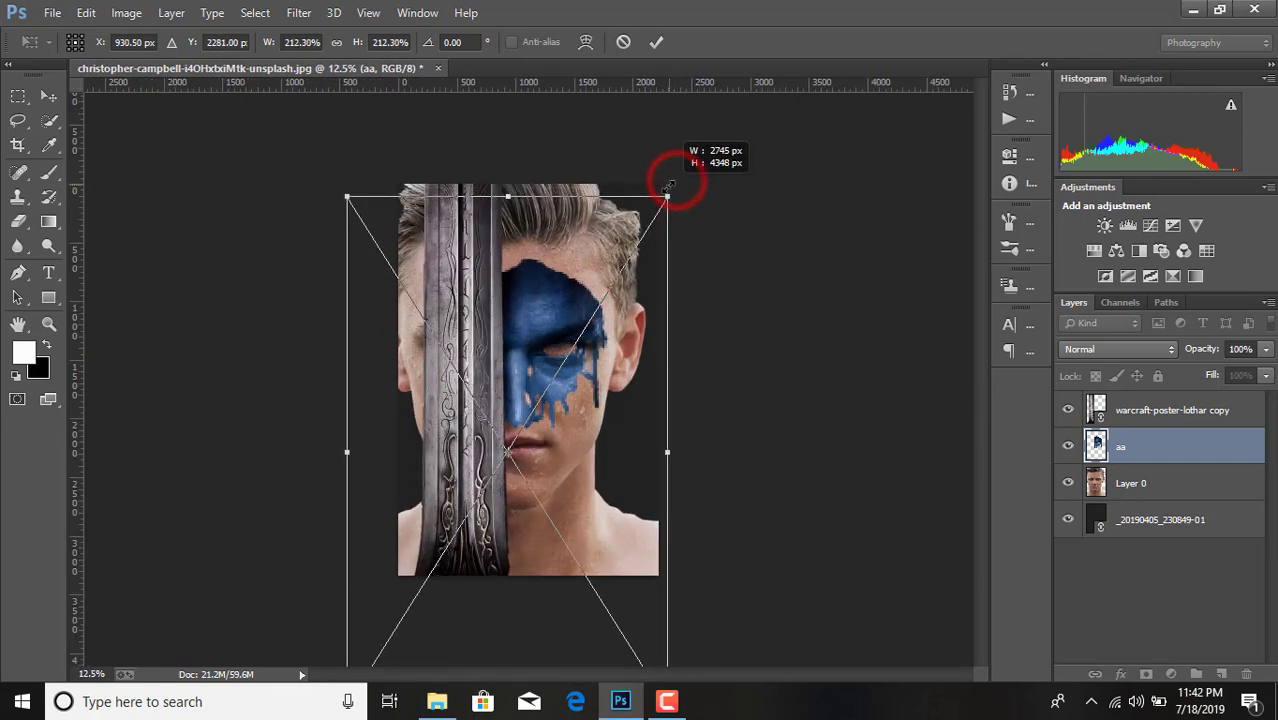
{"action": "left_click_drag", "start_coordinate": [632, 325], "coordinate": [632, 347]}
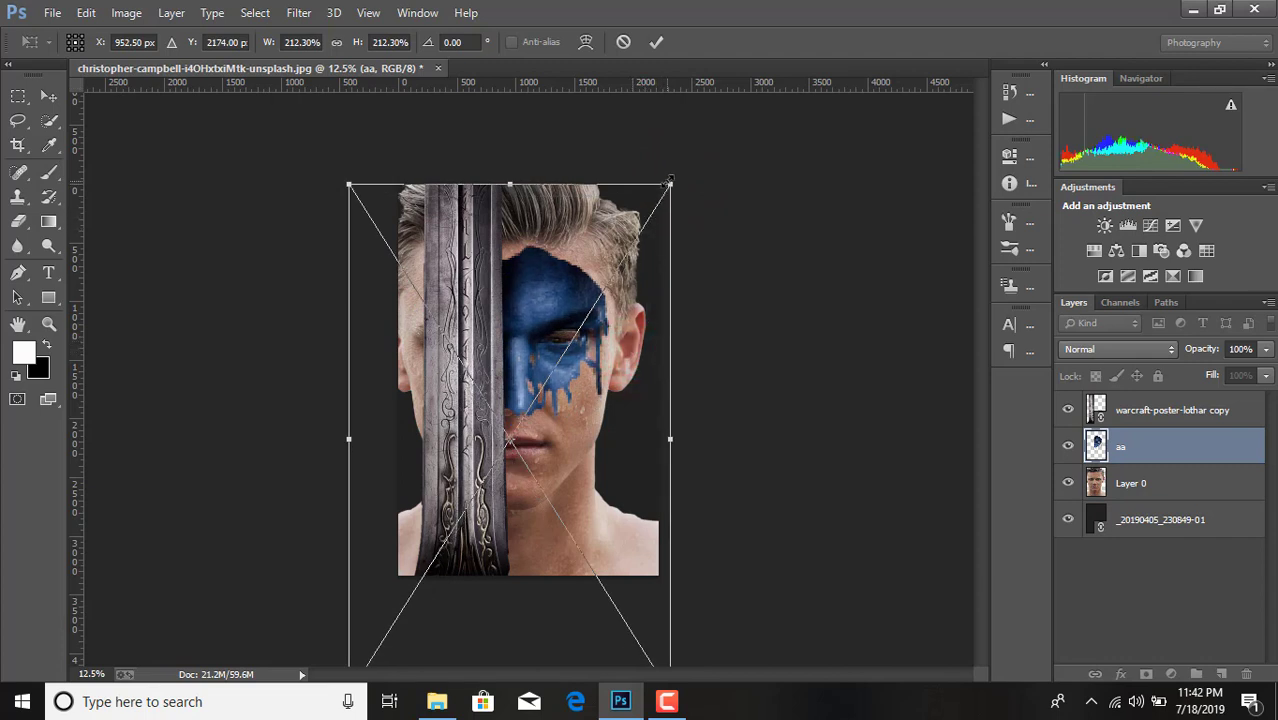
{"action": "left_click_drag", "start_coordinate": [670, 183], "coordinate": [665, 193]}
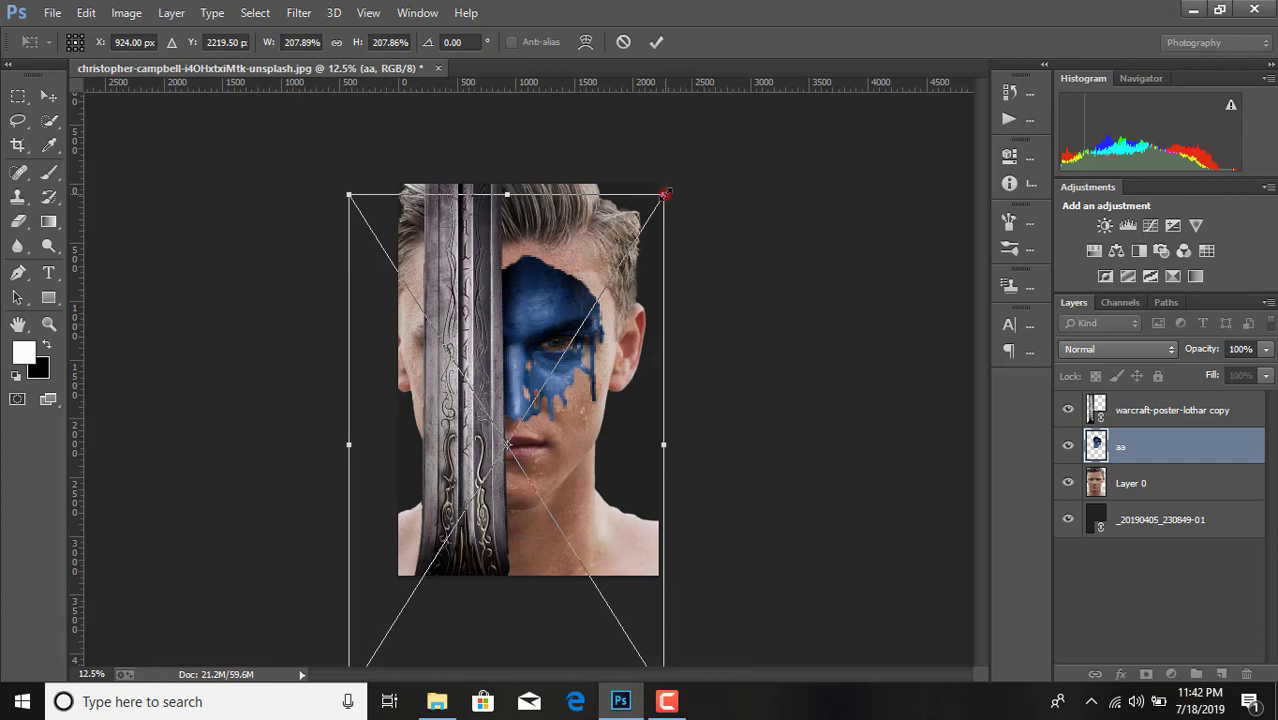
{"action": "left_click_drag", "start_coordinate": [665, 193], "coordinate": [671, 183]}
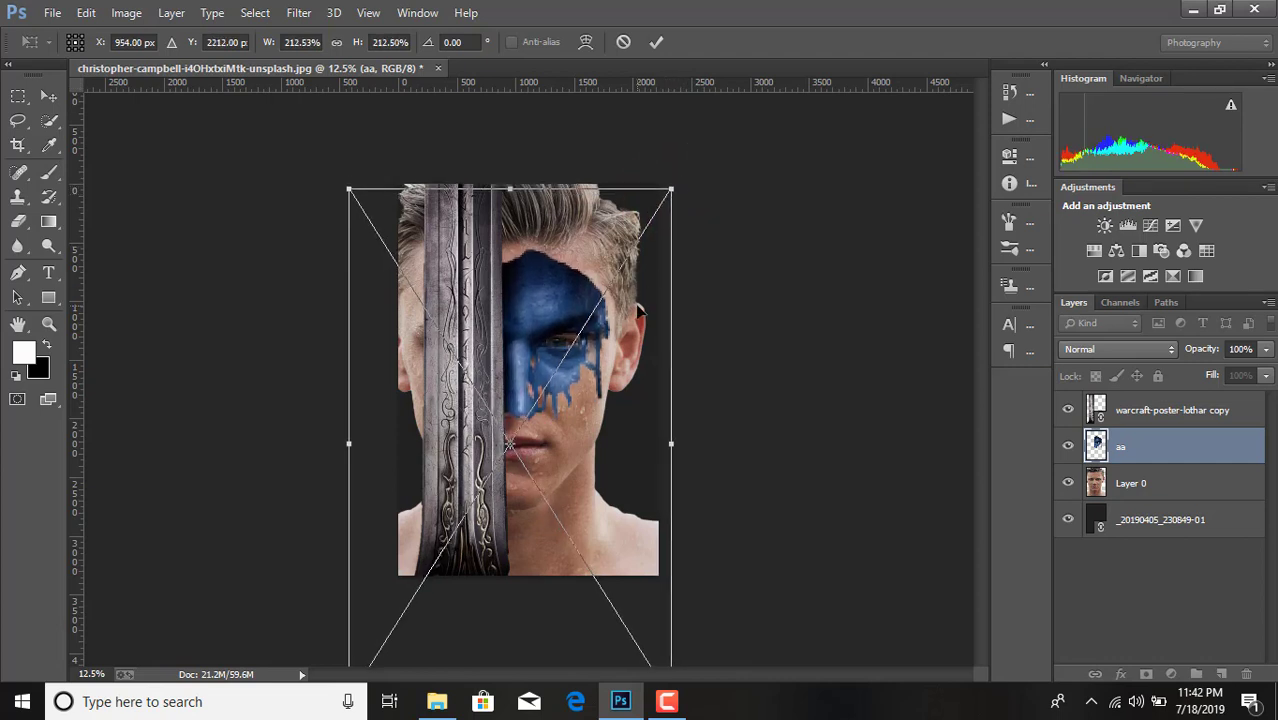
{"action": "left_click_drag", "start_coordinate": [639, 311], "coordinate": [642, 315]}
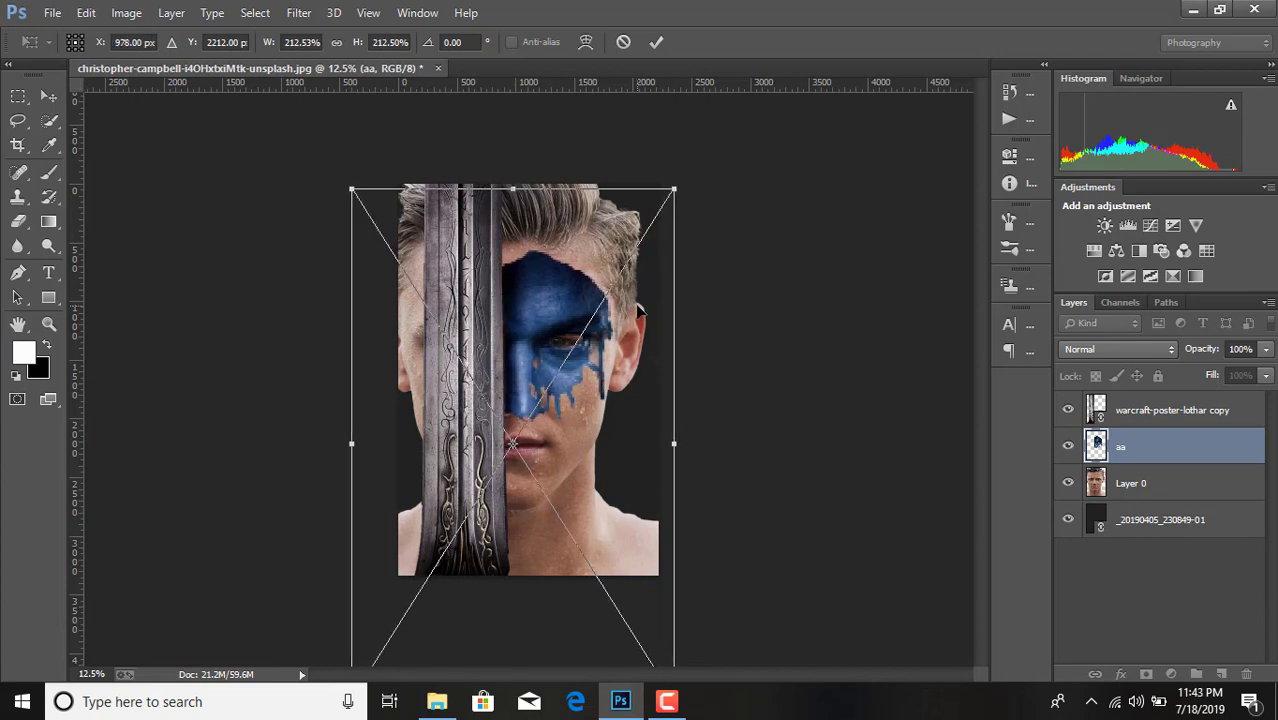
{"action": "left_click_drag", "start_coordinate": [639, 311], "coordinate": [638, 313]}
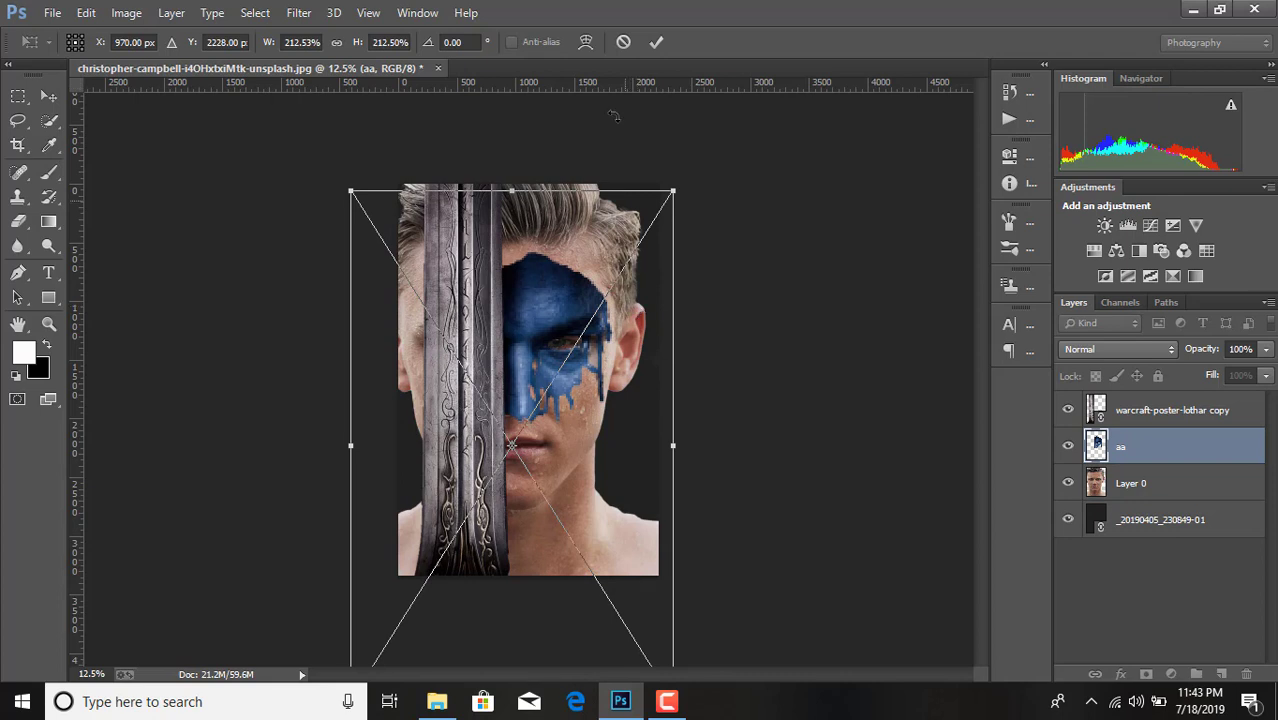
{"action": "left_click", "coordinate": [656, 43]}
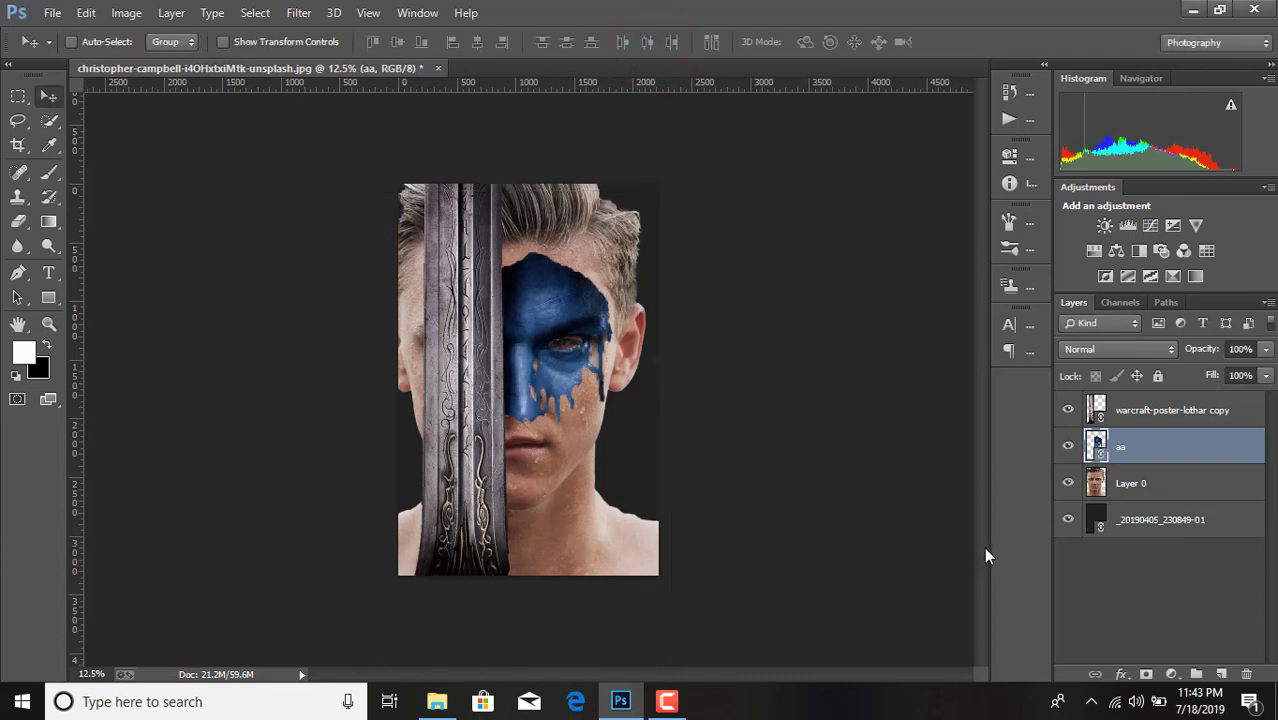
Step: Select Layer 0 and hide the blue paint layer aa
{"action": "left_click", "coordinate": [1120, 486]}
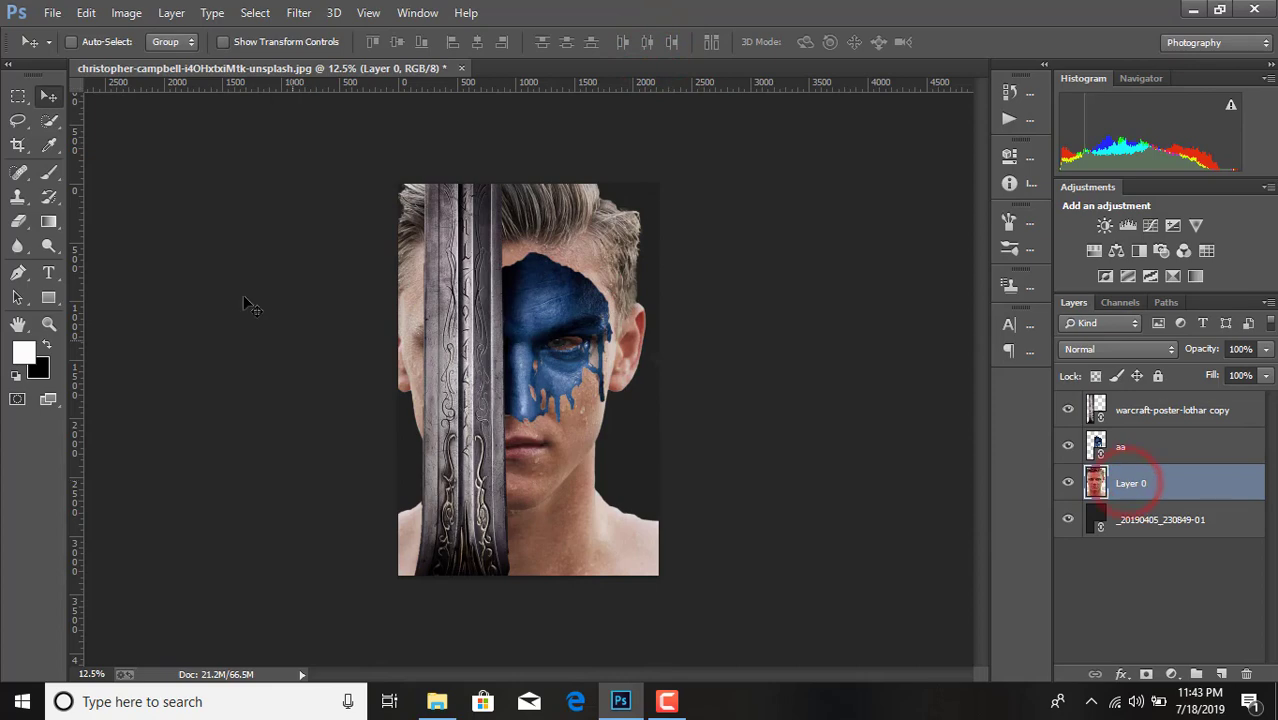
{"action": "left_click", "coordinate": [55, 12]}
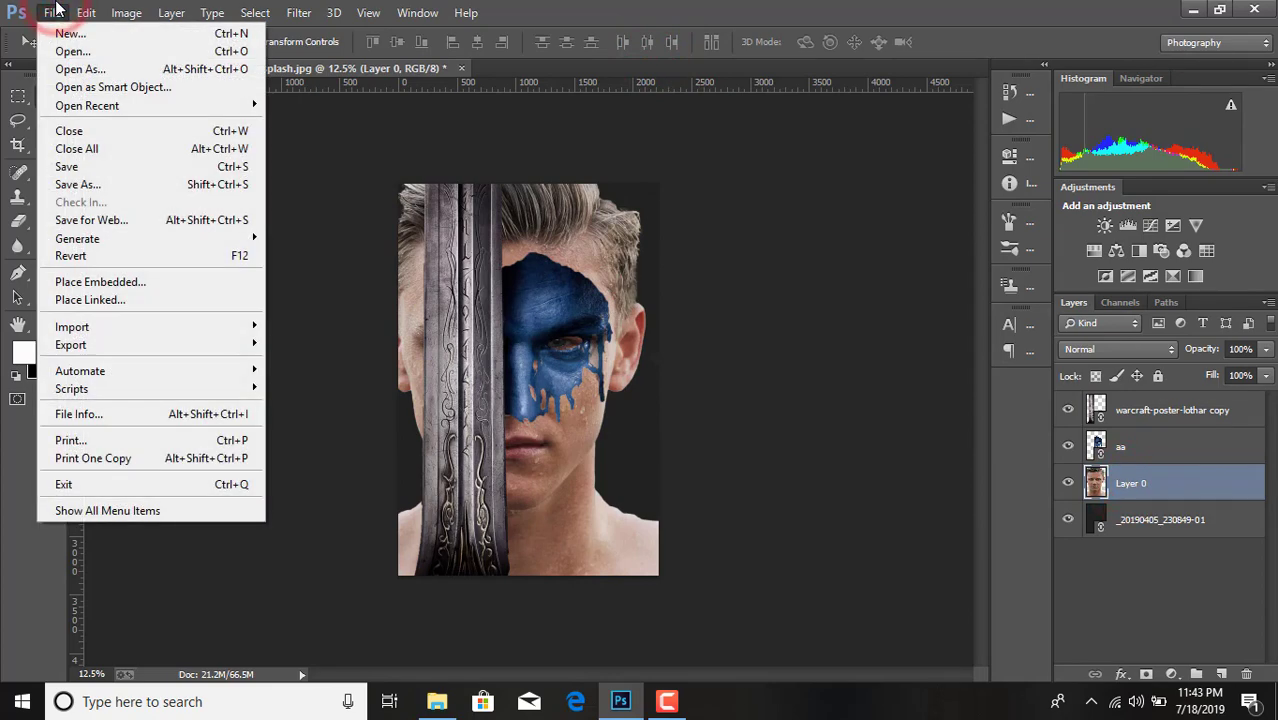
{"action": "left_click", "coordinate": [56, 10]}
{"action": "left_click", "coordinate": [1068, 447]}
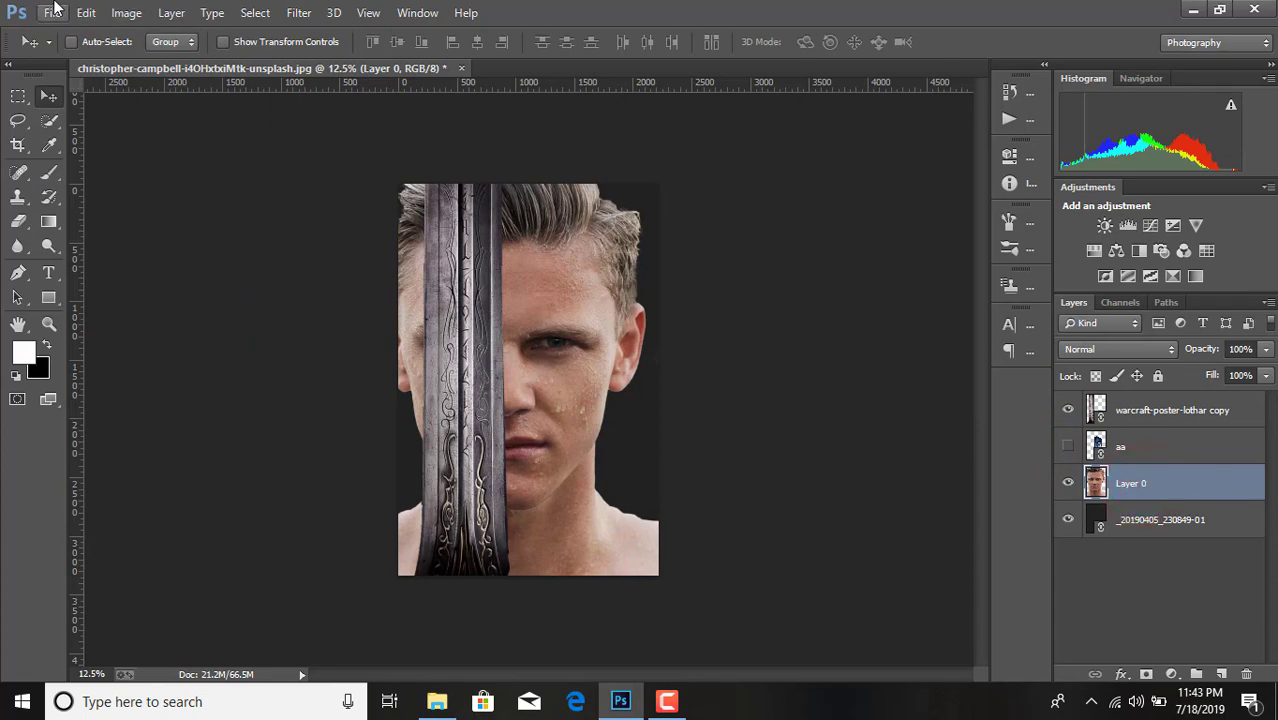
Step: Place the Eye-psd63727[1][1] (1) iris image as a linked layer
{"action": "left_click", "coordinate": [52, 12]}
{"action": "left_click", "coordinate": [79, 309]}
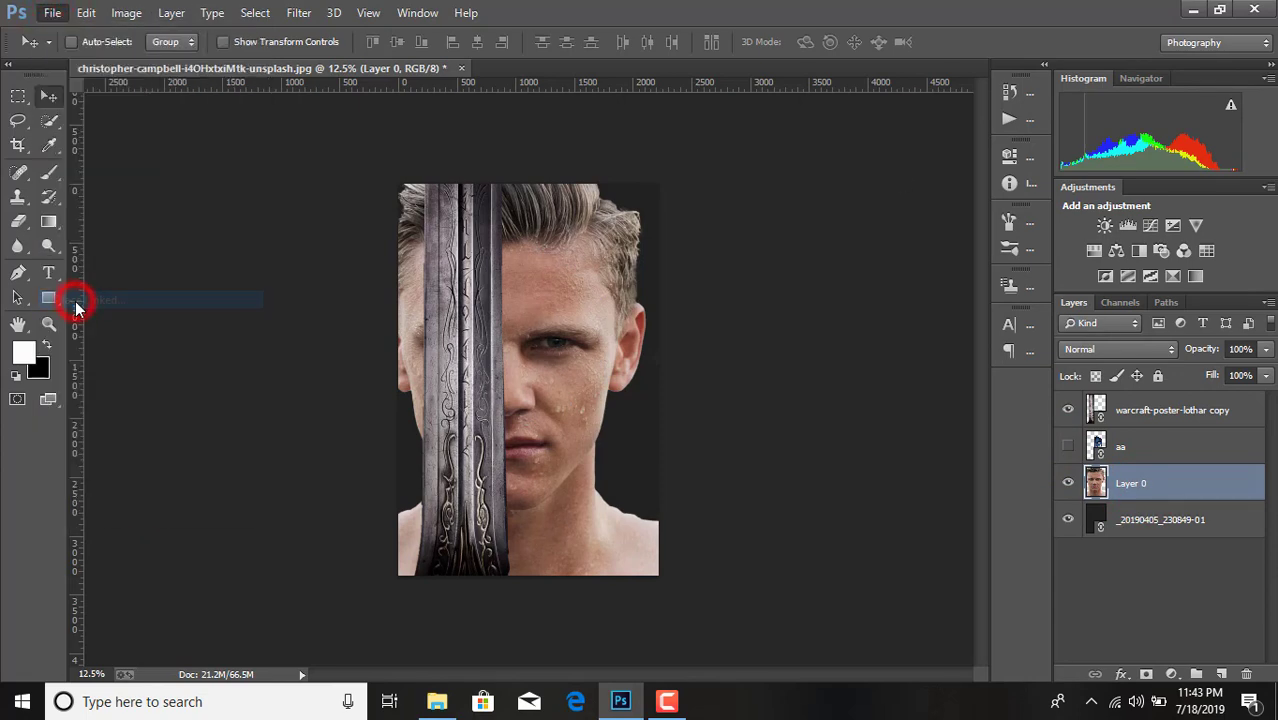
{"action": "scroll", "coordinate": [643, 325], "scroll_direction": "down", "scroll_amount": 3}
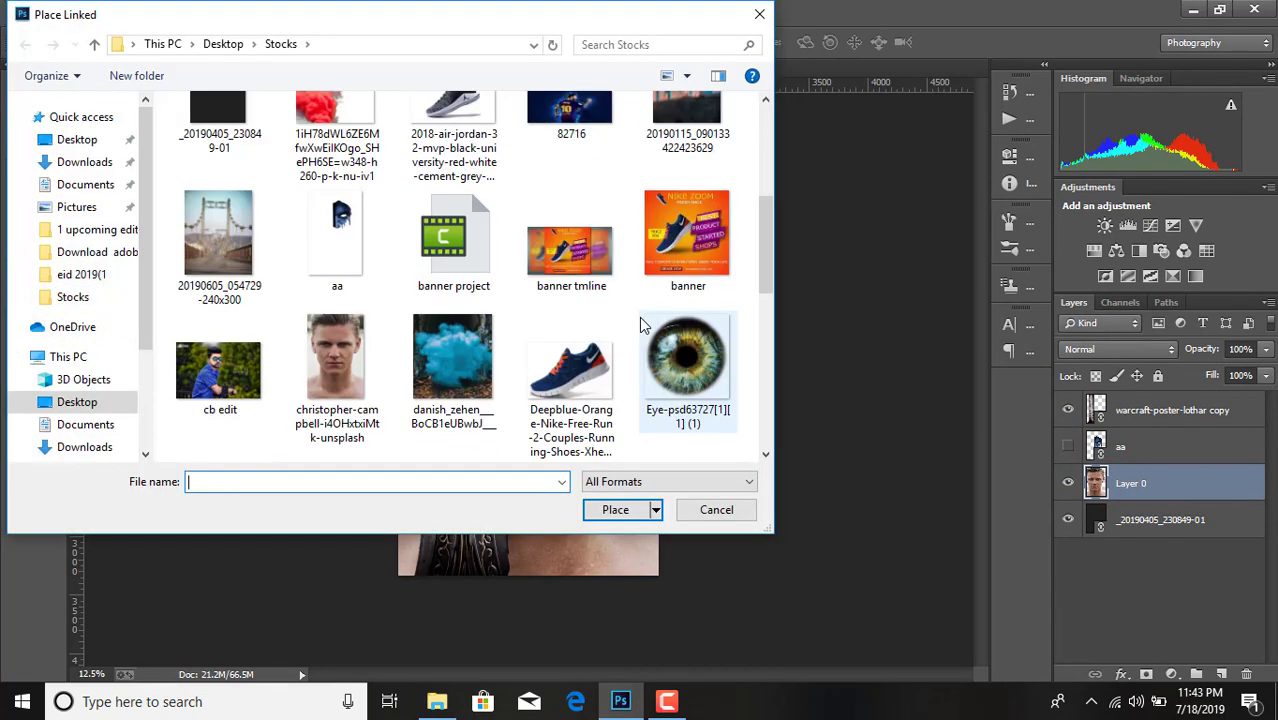
{"action": "double_click", "coordinate": [692, 362]}
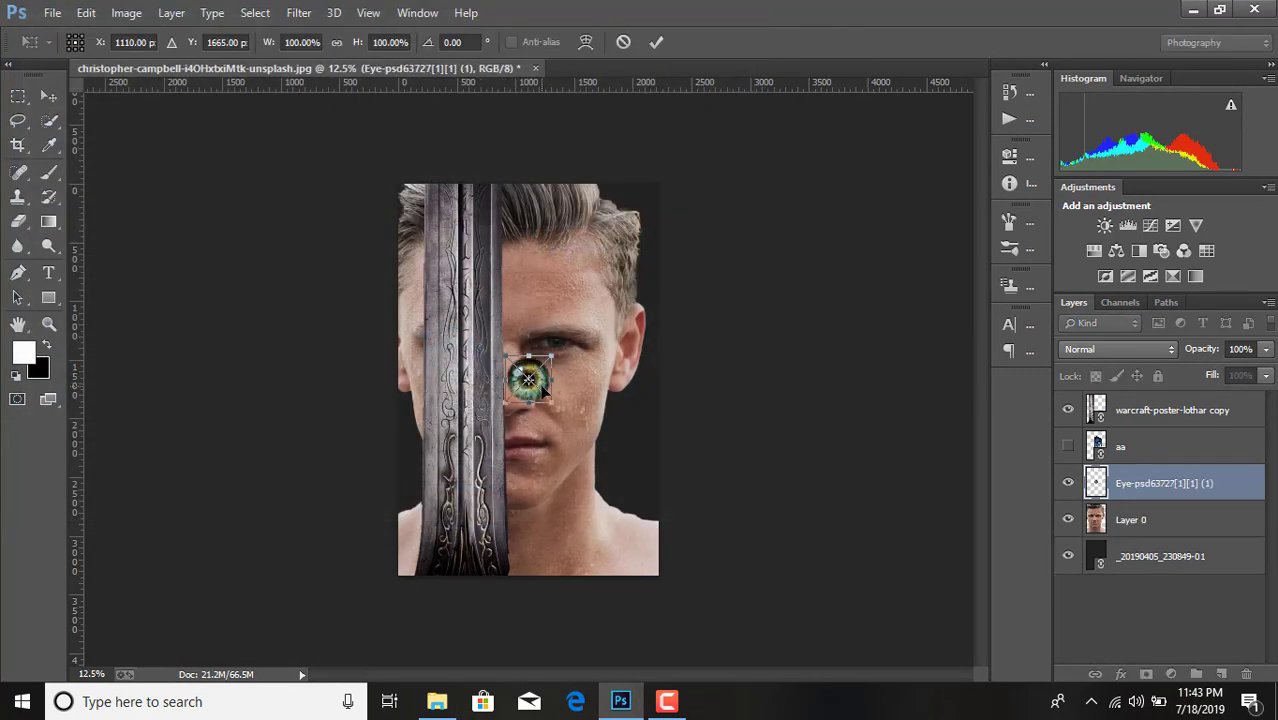
{"action": "scroll", "coordinate": [529, 379], "scroll_direction": "up", "scroll_amount": 1}
{"action": "scroll", "coordinate": [531, 382], "scroll_direction": "up", "scroll_amount": 1}
{"action": "scroll", "coordinate": [540, 392], "scroll_direction": "up", "scroll_amount": 1}
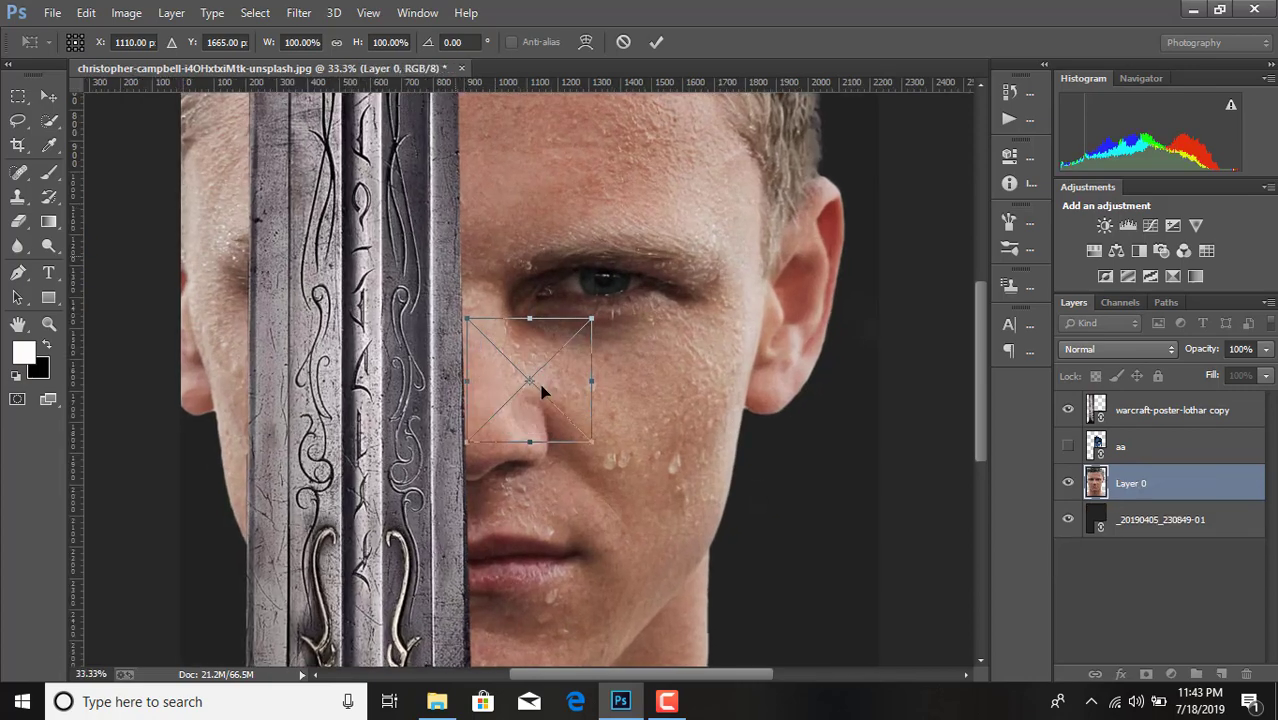
{"action": "scroll", "coordinate": [541, 392], "scroll_direction": "up", "scroll_amount": 1}
{"action": "scroll", "coordinate": [541, 392], "scroll_direction": "up", "scroll_amount": 1}
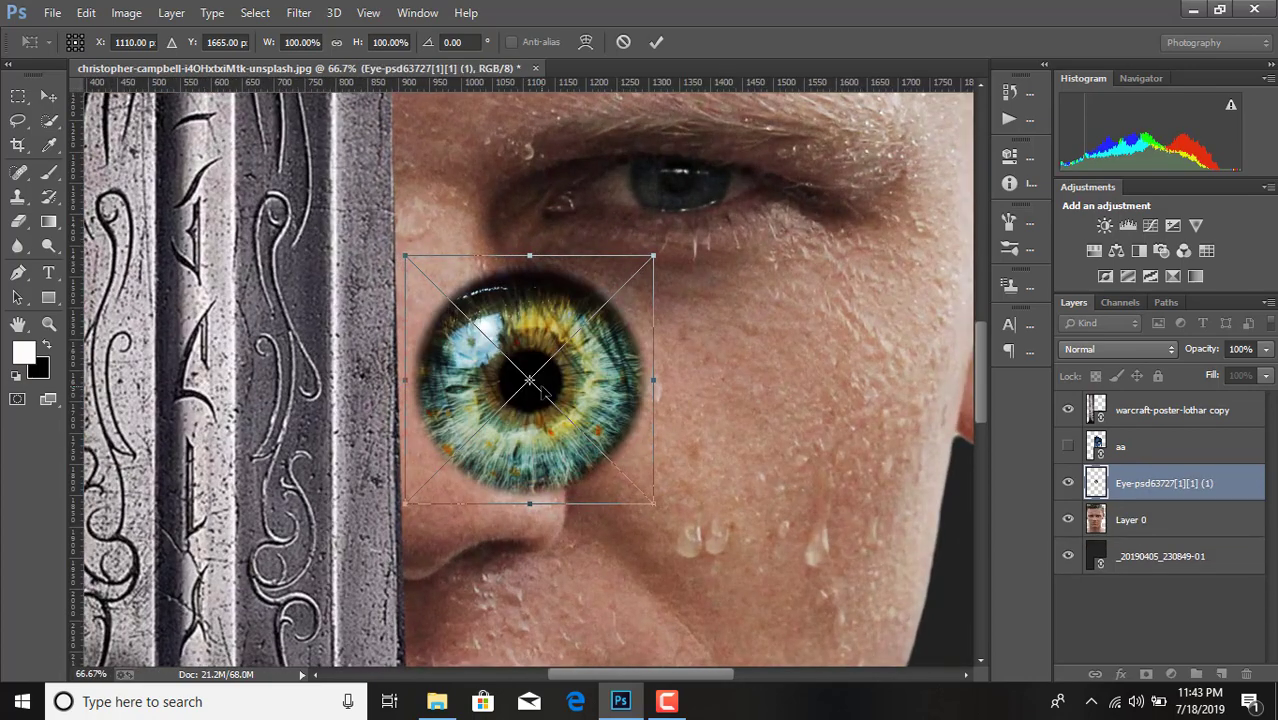
Step: Move the iris onto the man's eye, shrink it to about 44.25%, and commit
{"action": "left_click_drag", "start_coordinate": [541, 392], "coordinate": [674, 238]}
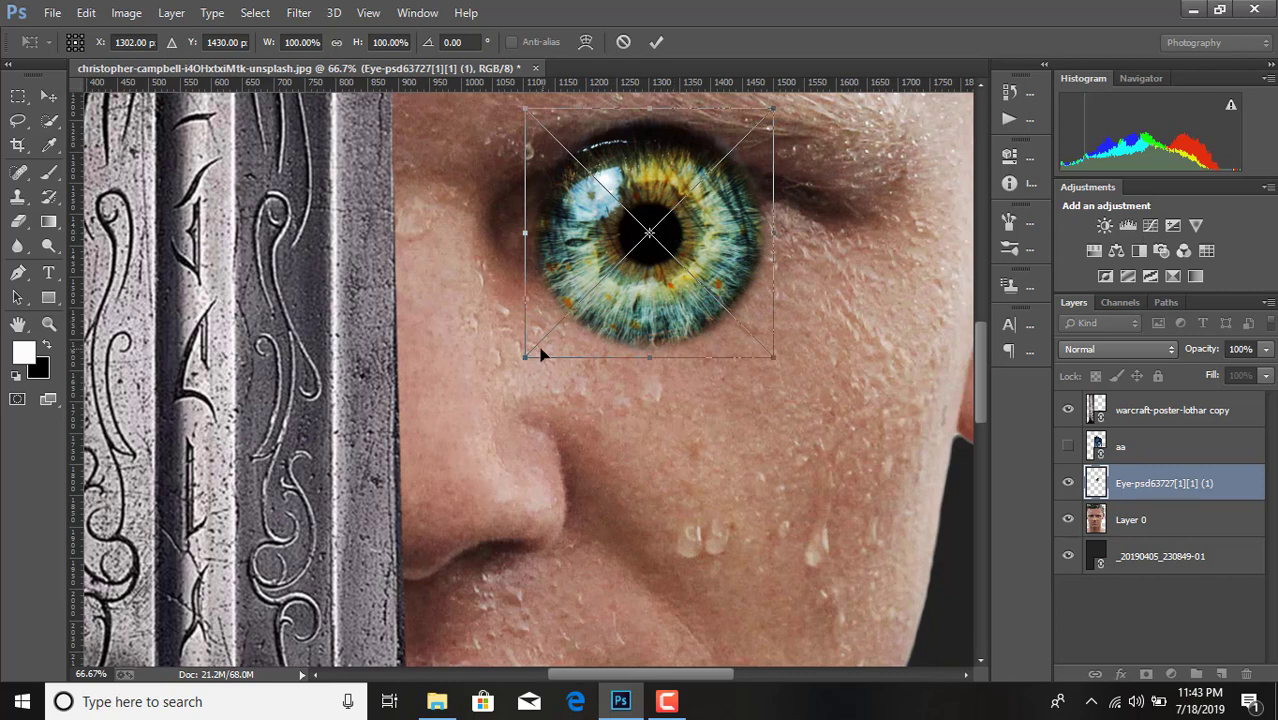
{"action": "left_click_drag", "start_coordinate": [524, 358], "coordinate": [593, 289]}
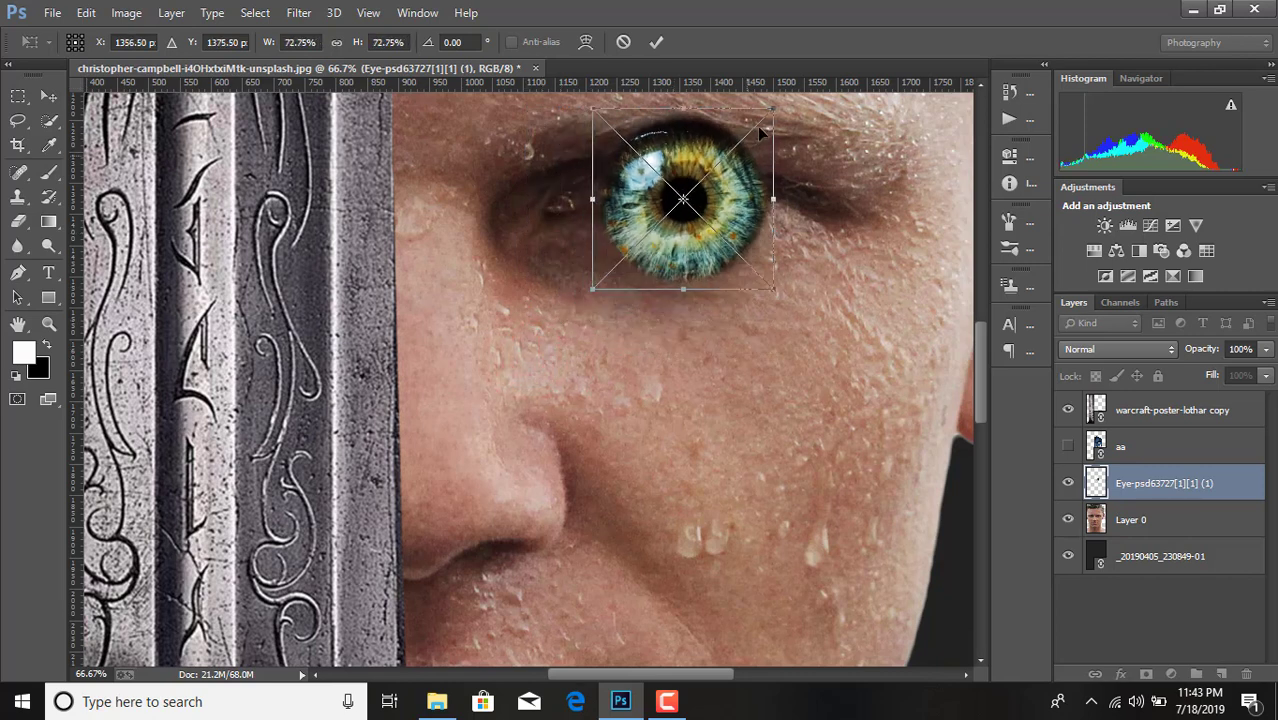
{"action": "left_click_drag", "start_coordinate": [778, 106], "coordinate": [750, 134]}
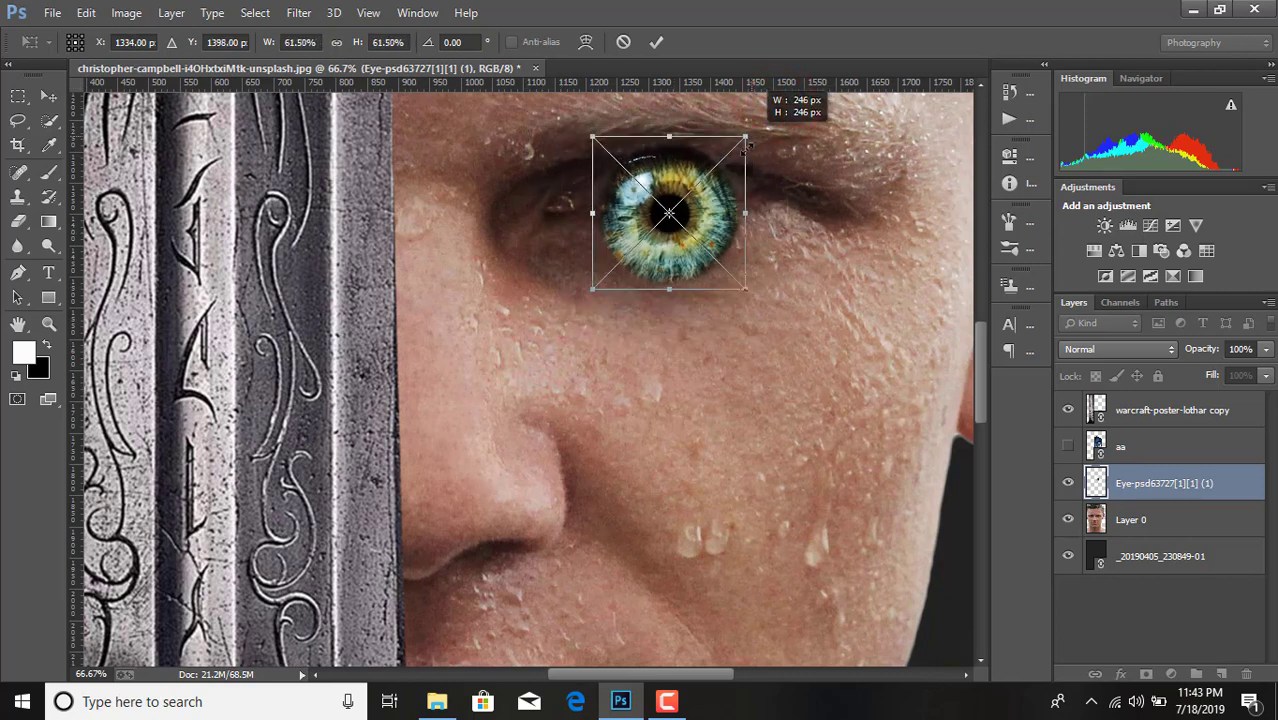
{"action": "left_click_drag", "start_coordinate": [746, 289], "coordinate": [710, 253]}
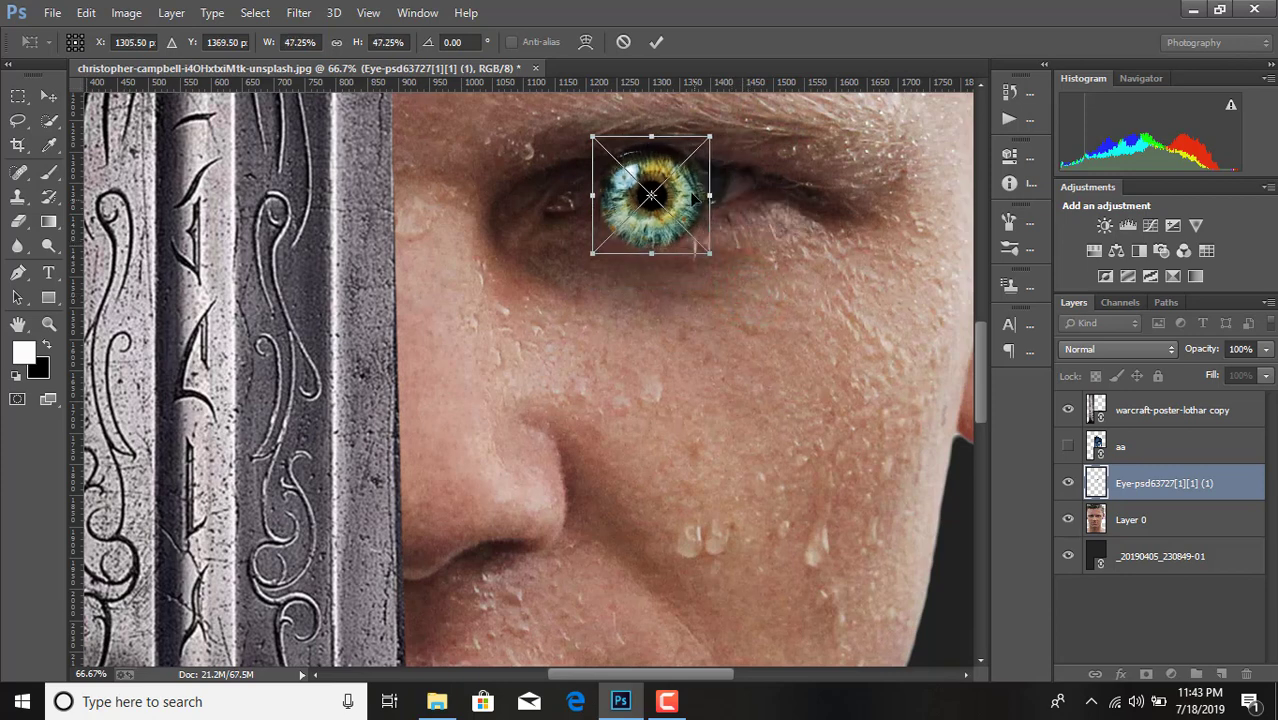
{"action": "left_click_drag", "start_coordinate": [692, 198], "coordinate": [711, 198]}
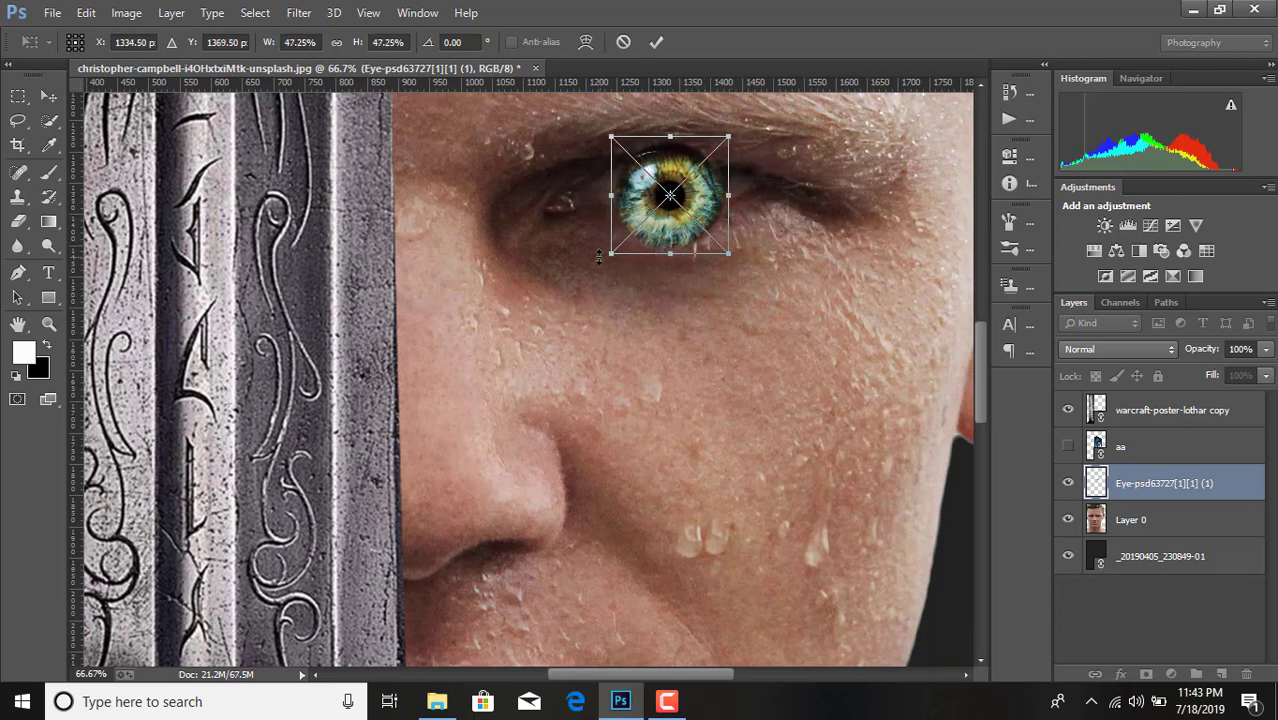
{"action": "left_click_drag", "start_coordinate": [612, 253], "coordinate": [618, 245]}
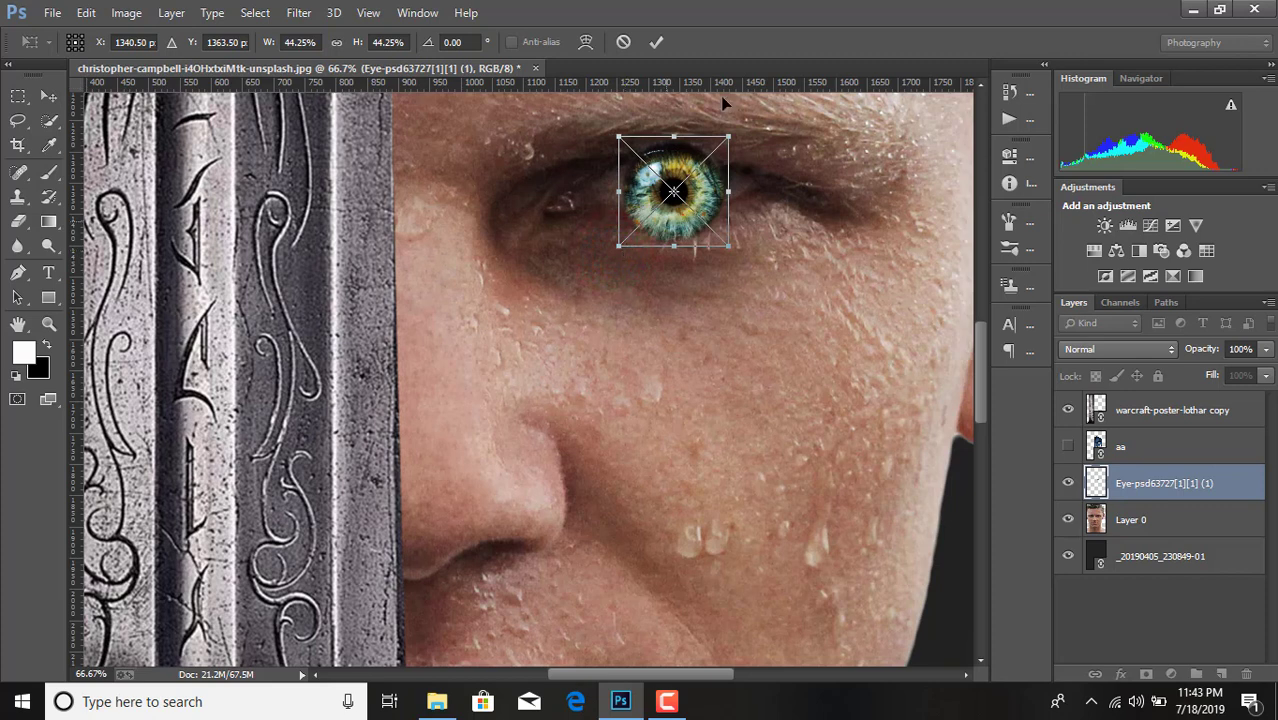
{"action": "left_click", "coordinate": [662, 45]}
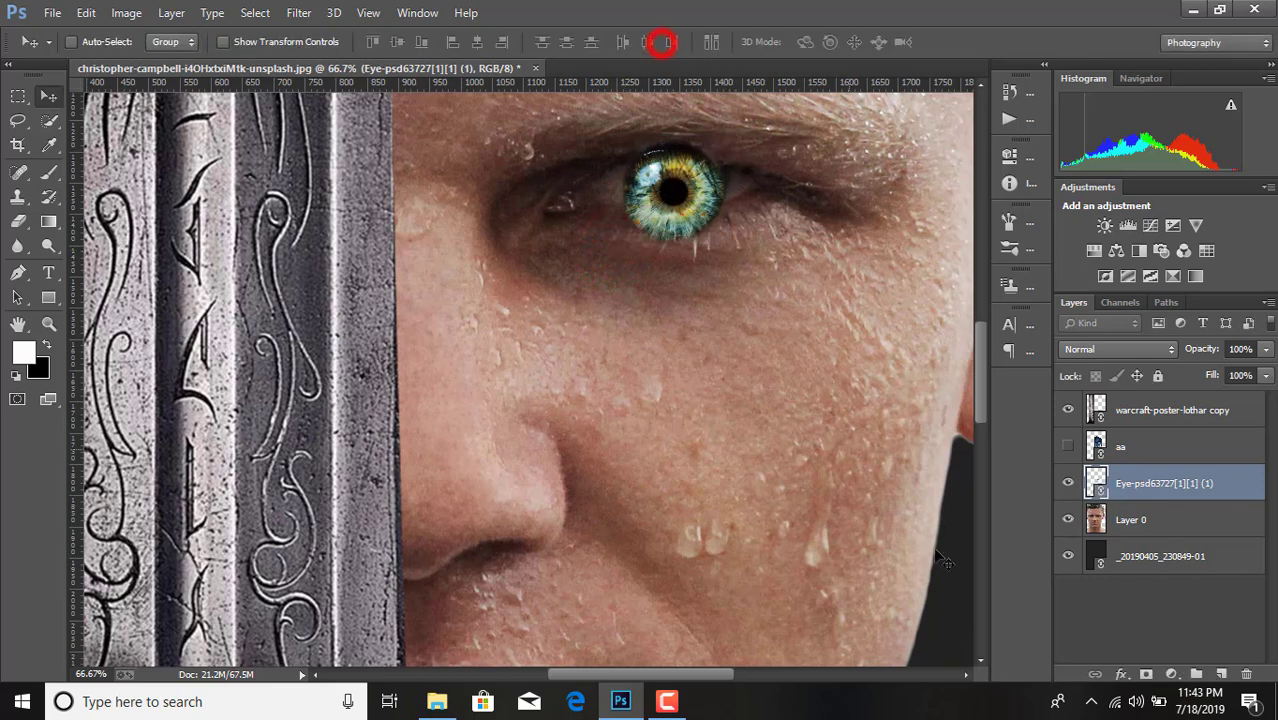
Step: Show layer aa again and shrink the iris to 30%, centred in the painted eye
{"action": "left_click", "coordinate": [1069, 447]}
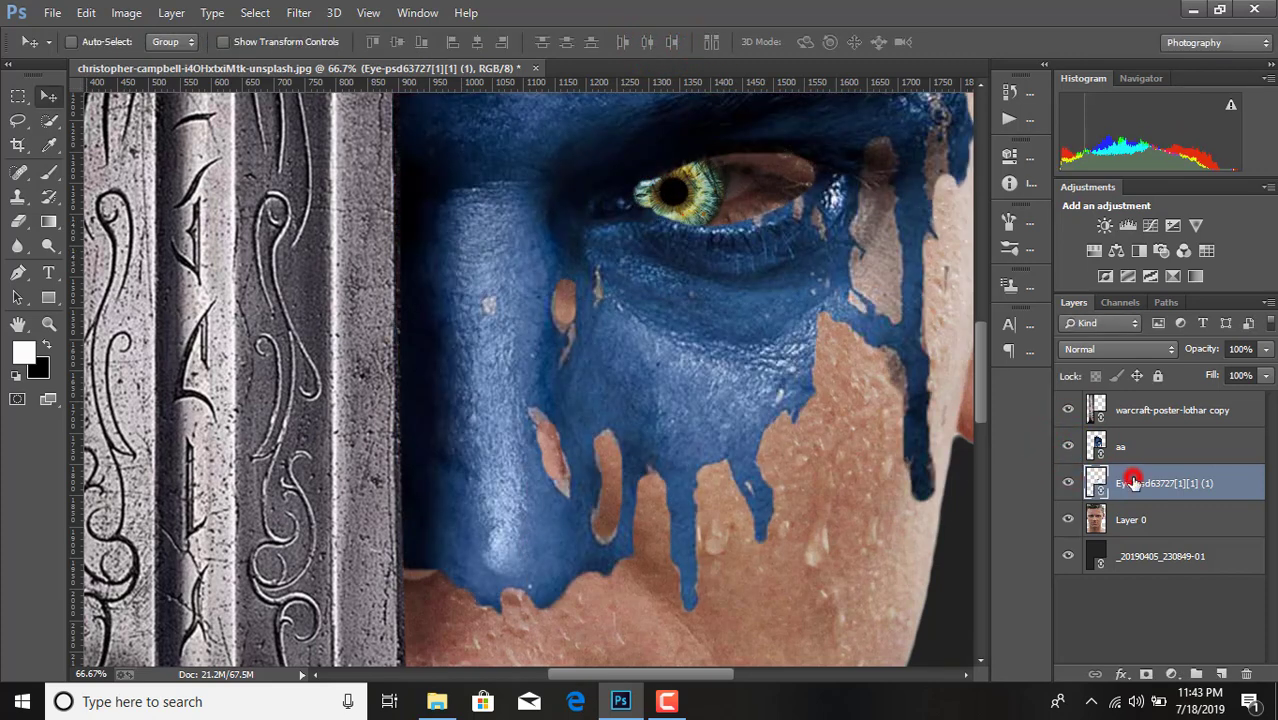
{"action": "left_click_drag", "start_coordinate": [680, 192], "coordinate": [720, 193]}
{"action": "key", "text": "ctrl+t"}
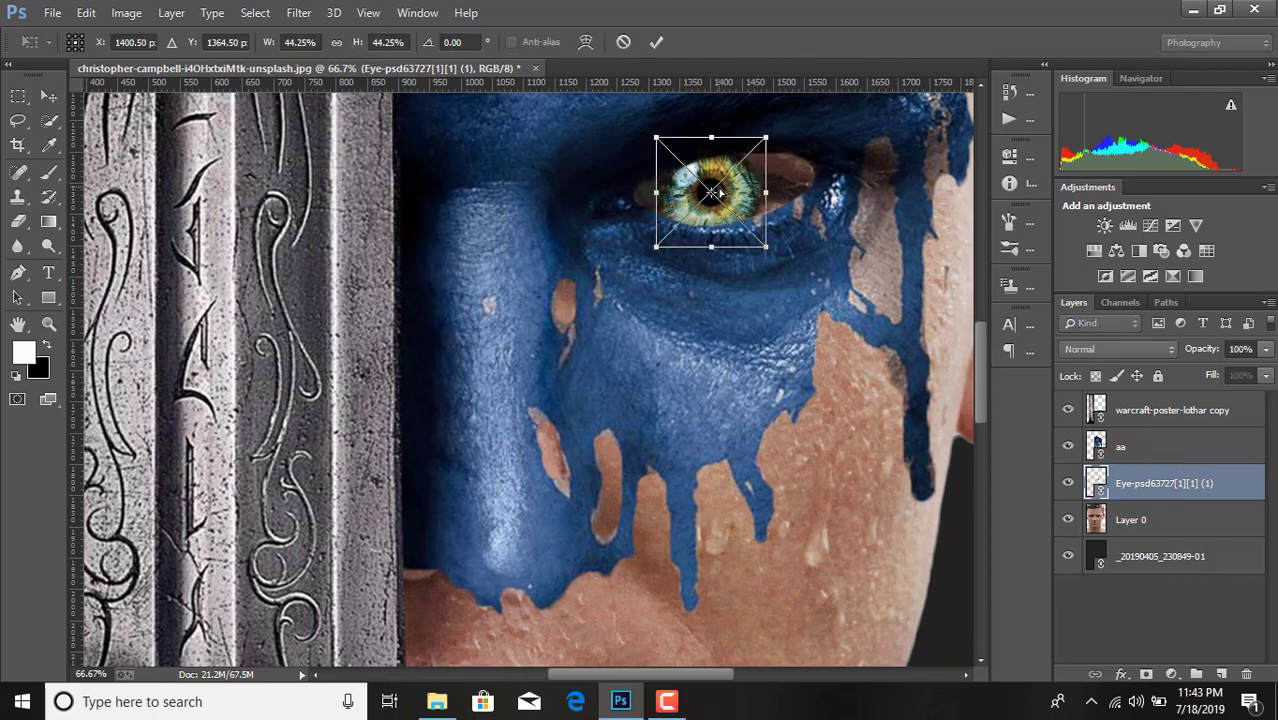
{"action": "left_click_drag", "start_coordinate": [657, 246], "coordinate": [688, 214]}
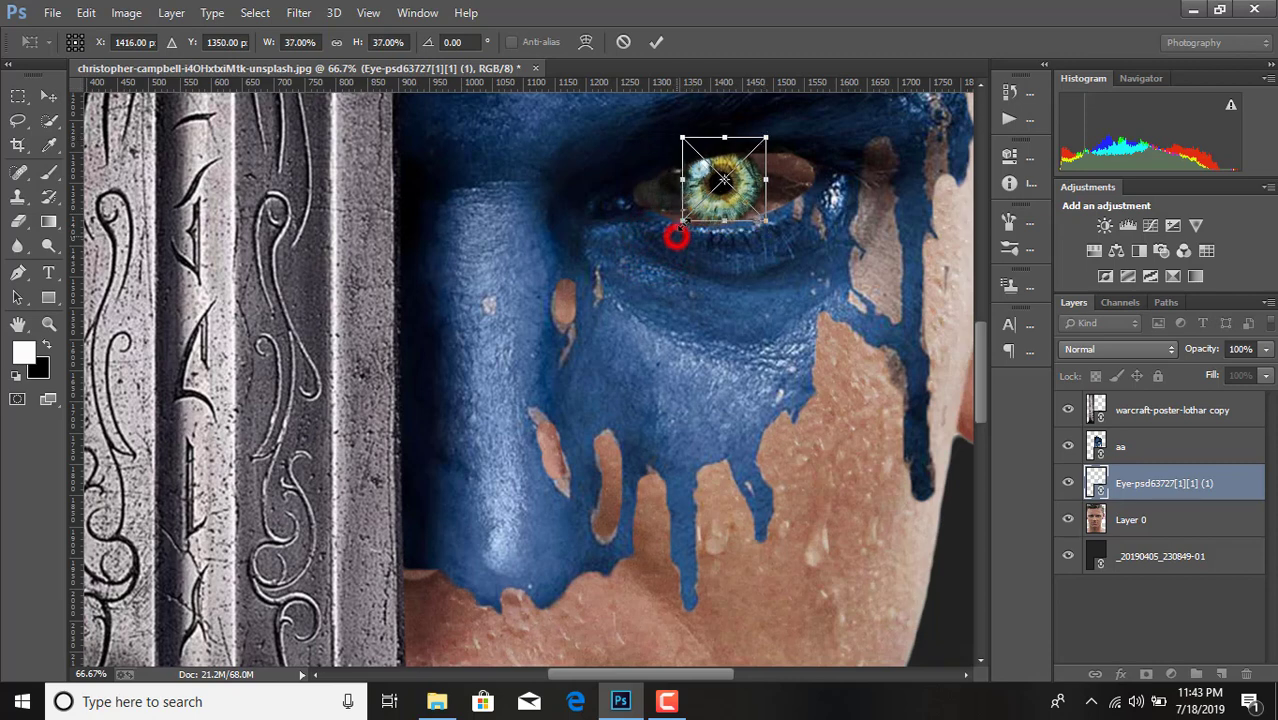
{"action": "left_click_drag", "start_coordinate": [735, 176], "coordinate": [759, 219]}
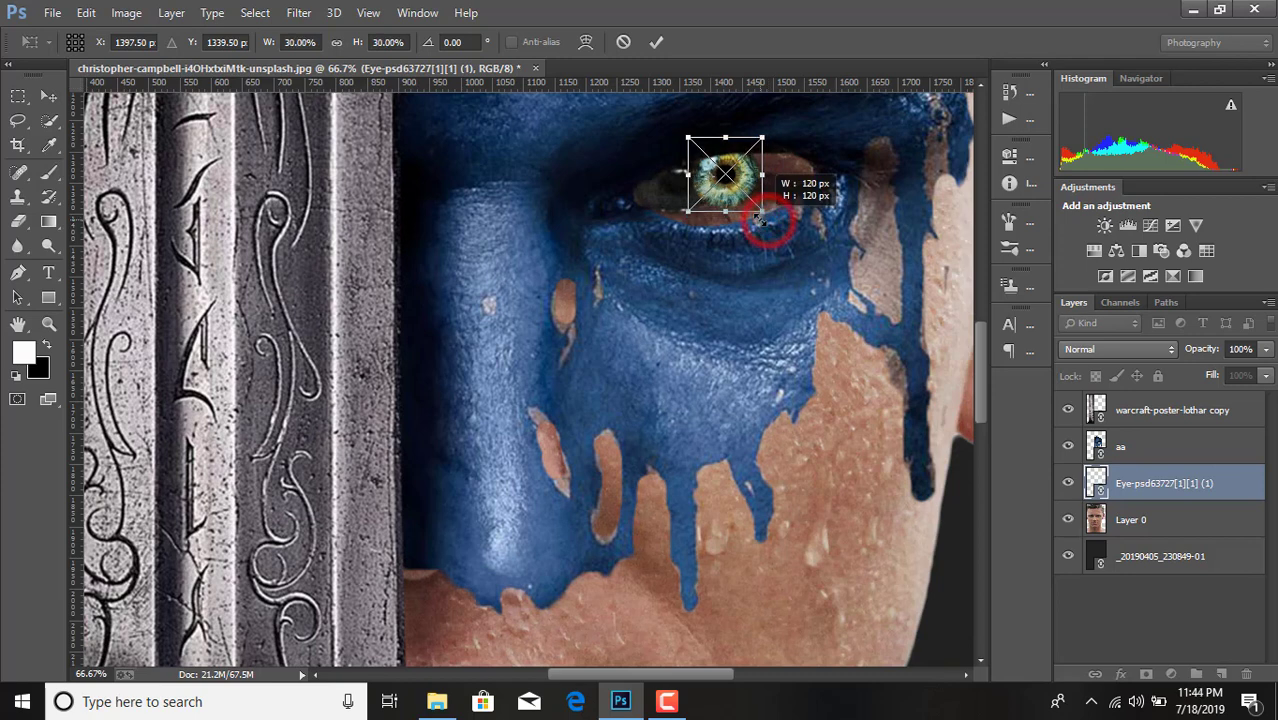
{"action": "left_click", "coordinate": [656, 42]}
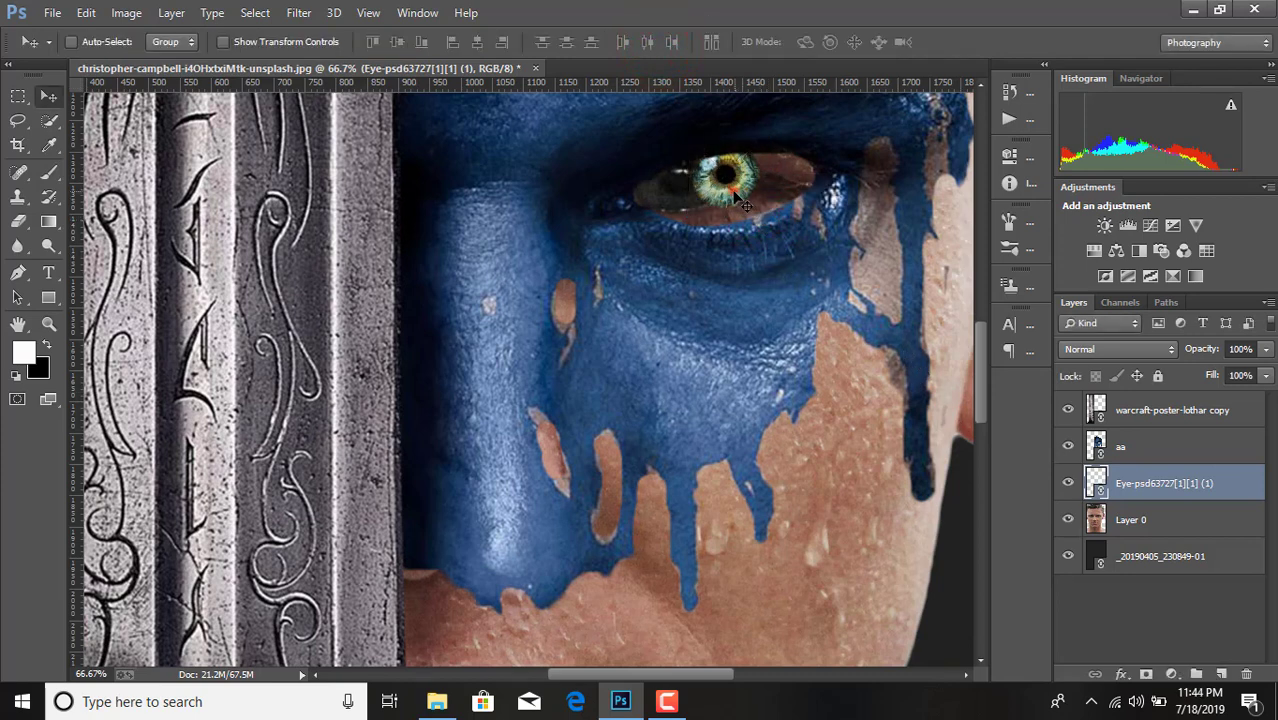
{"action": "left_click_drag", "start_coordinate": [736, 199], "coordinate": [715, 197]}
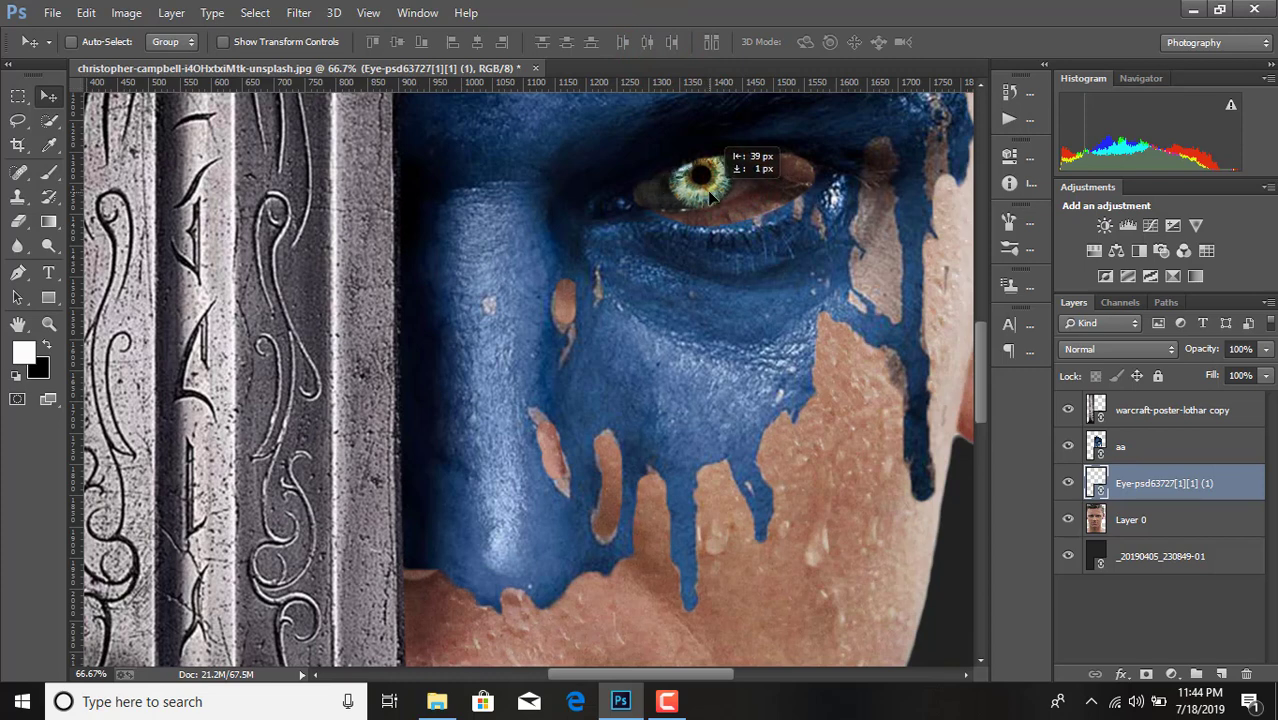
Step: Rasterize the Eye layer and erase stray blue paint at the eye's inner corner and below
{"action": "right_click", "coordinate": [1133, 483]}
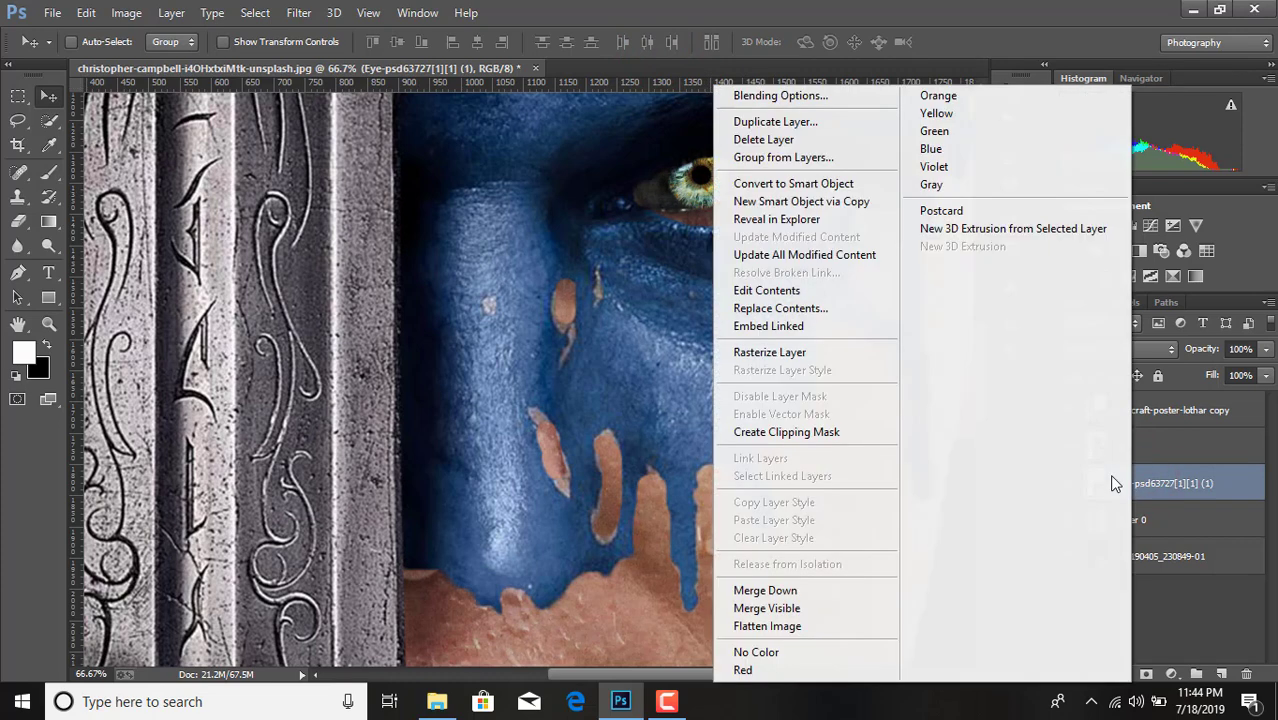
{"action": "left_click", "coordinate": [815, 345]}
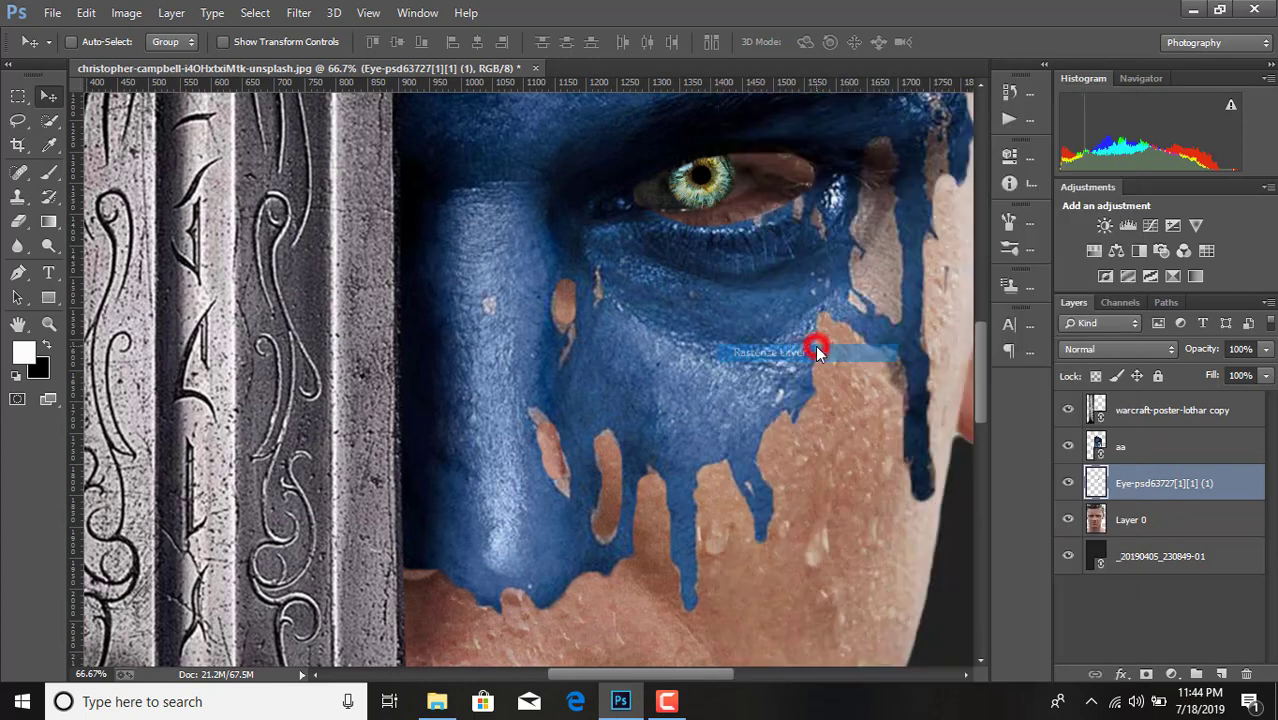
{"action": "left_click", "coordinate": [19, 223]}
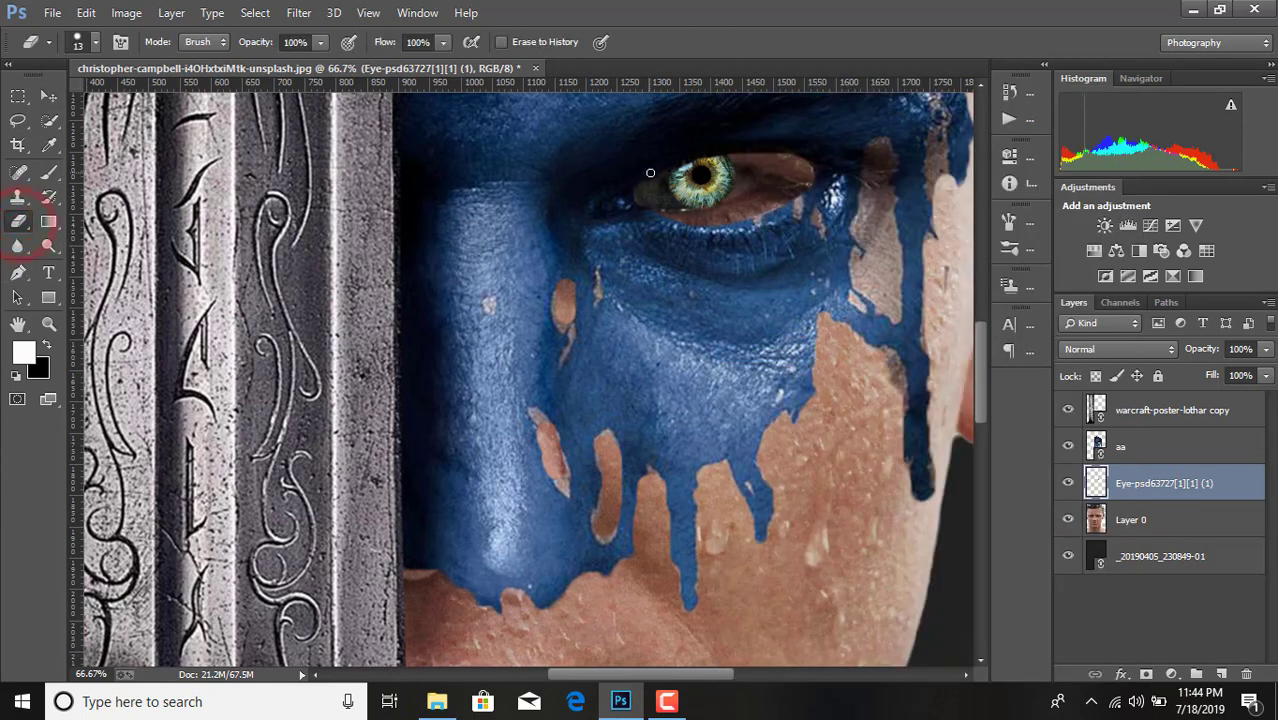
{"action": "left_click_drag", "start_coordinate": [650, 173], "coordinate": [645, 188]}
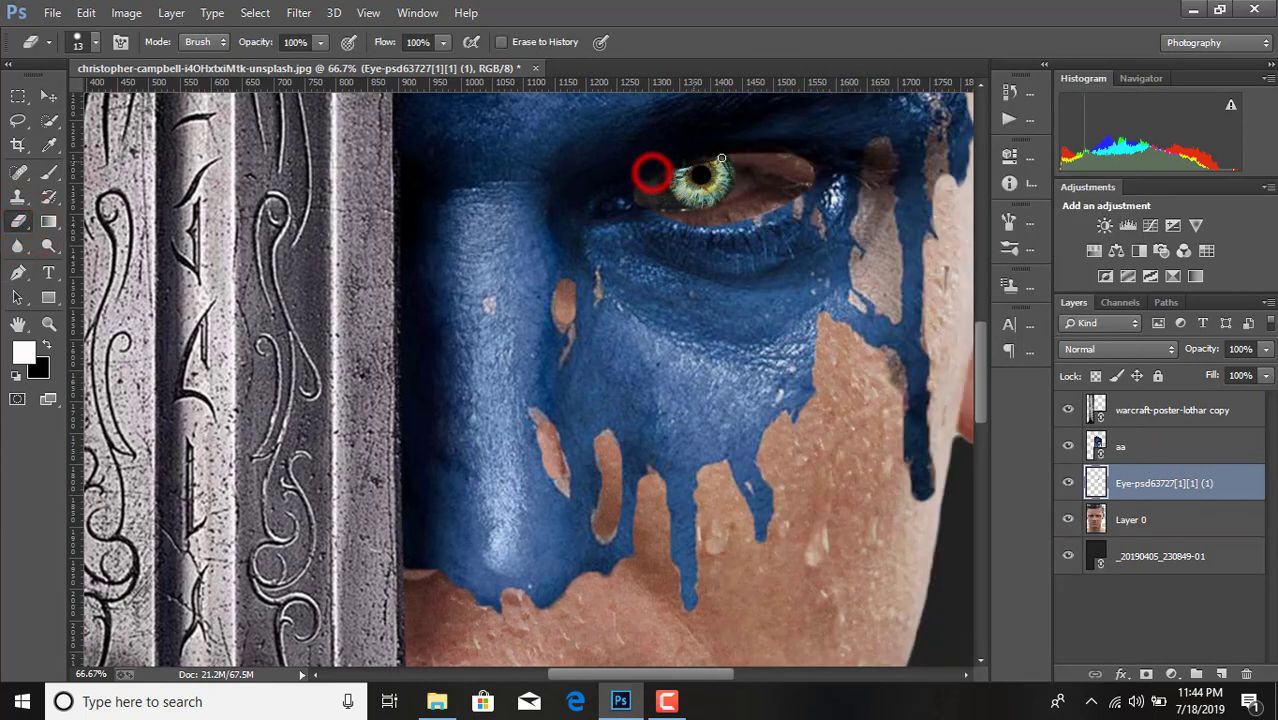
{"action": "left_click", "coordinate": [93, 45]}
{"action": "double_click", "coordinate": [150, 190]}
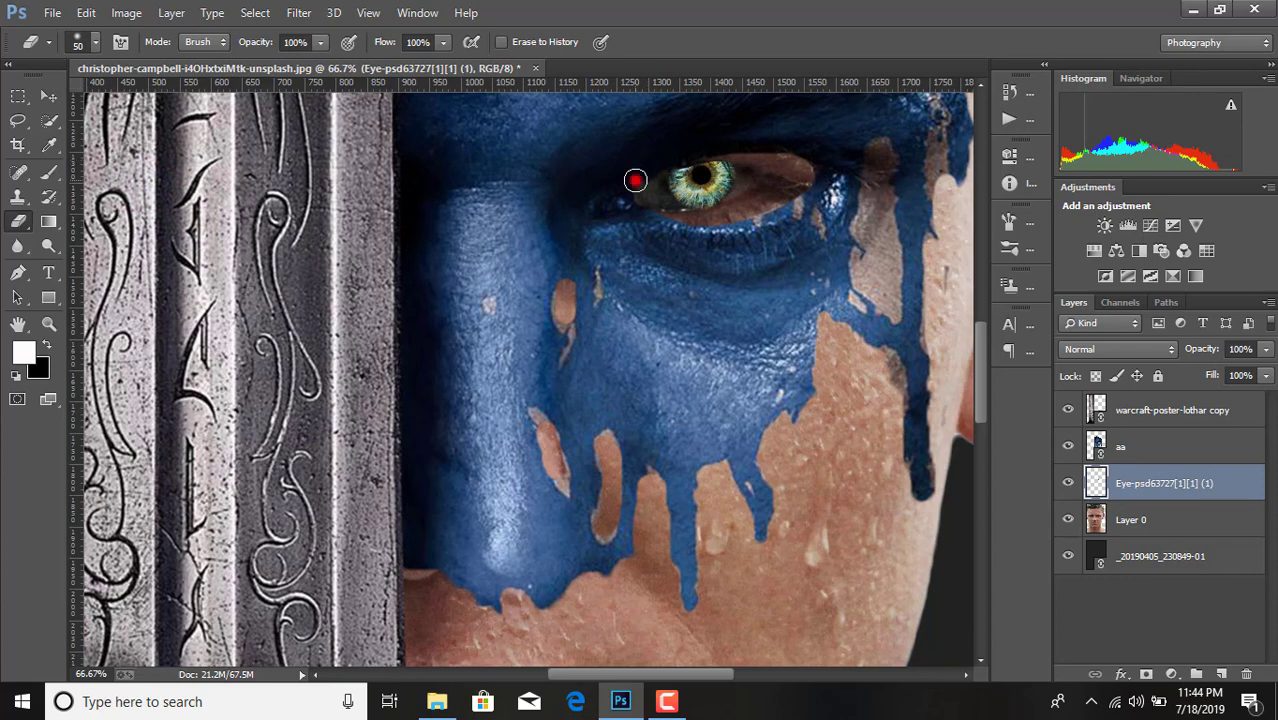
{"action": "left_click", "coordinate": [636, 180]}
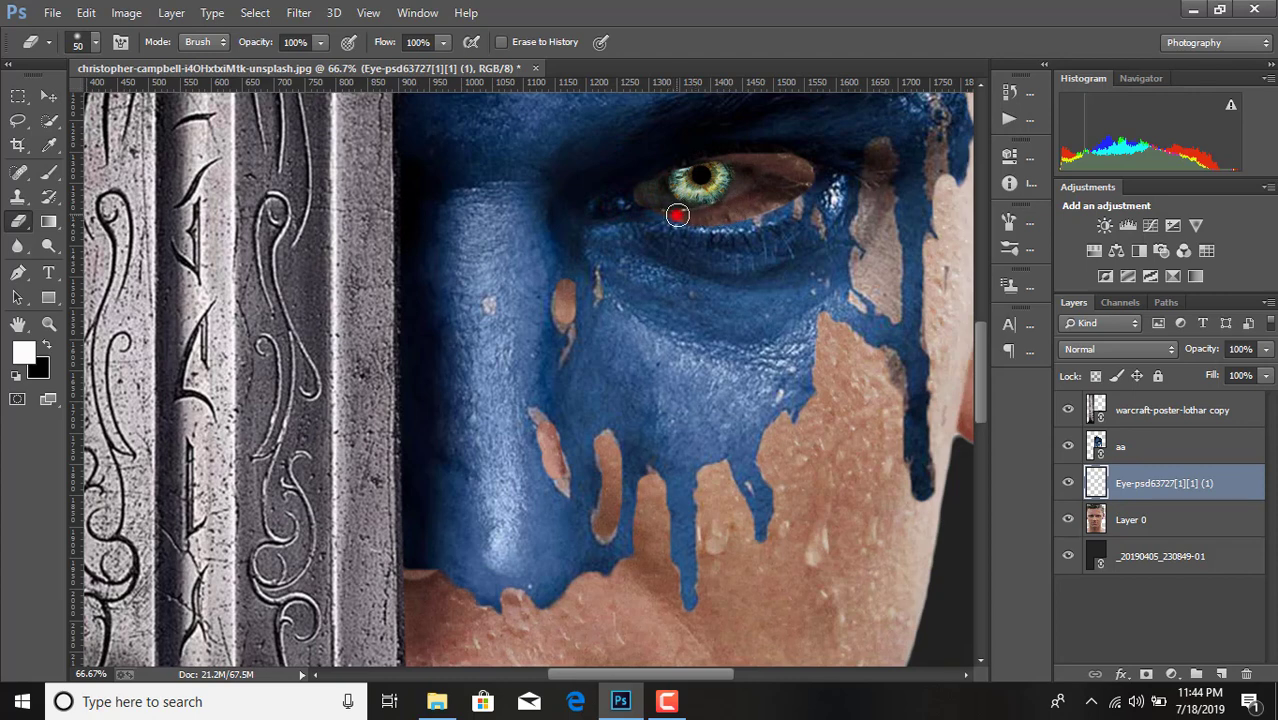
{"action": "left_click", "coordinate": [677, 215]}
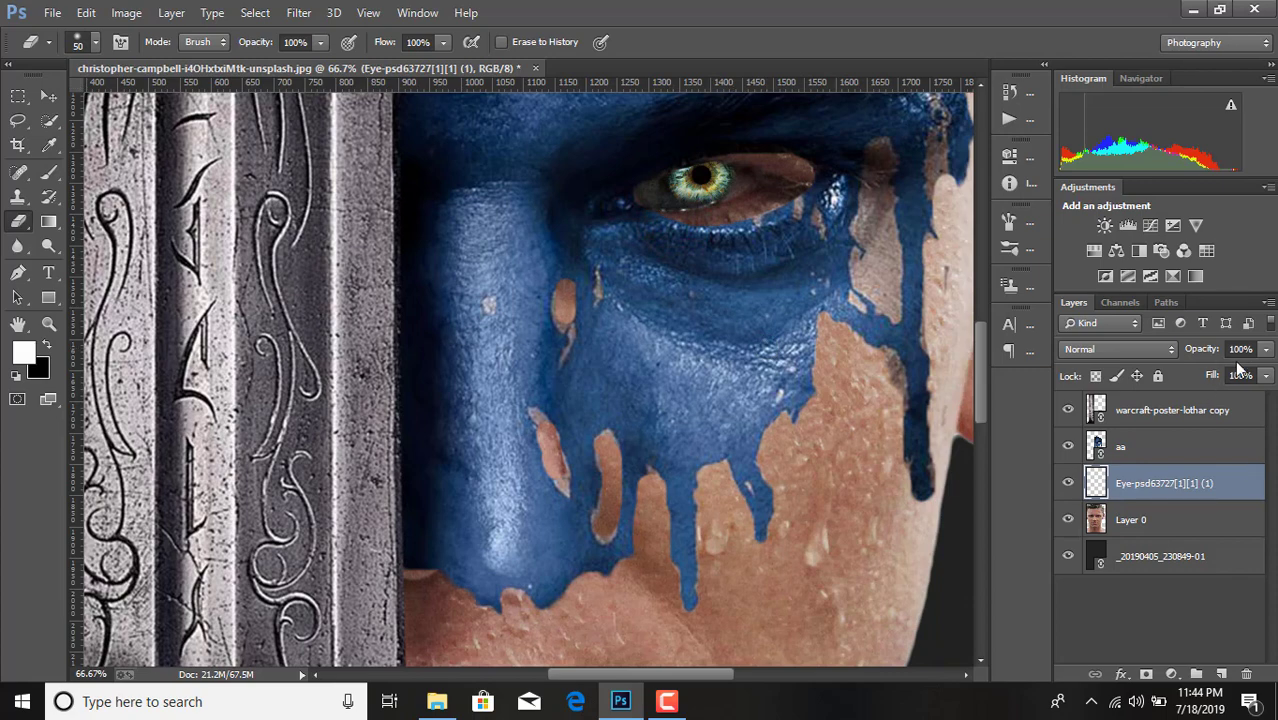
Step: Lower the eye layer's opacity to 64%, zoom out, and select Layer 0
{"action": "left_click", "coordinate": [1266, 350]}
{"action": "left_click_drag", "start_coordinate": [1240, 375], "coordinate": [1238, 375]}
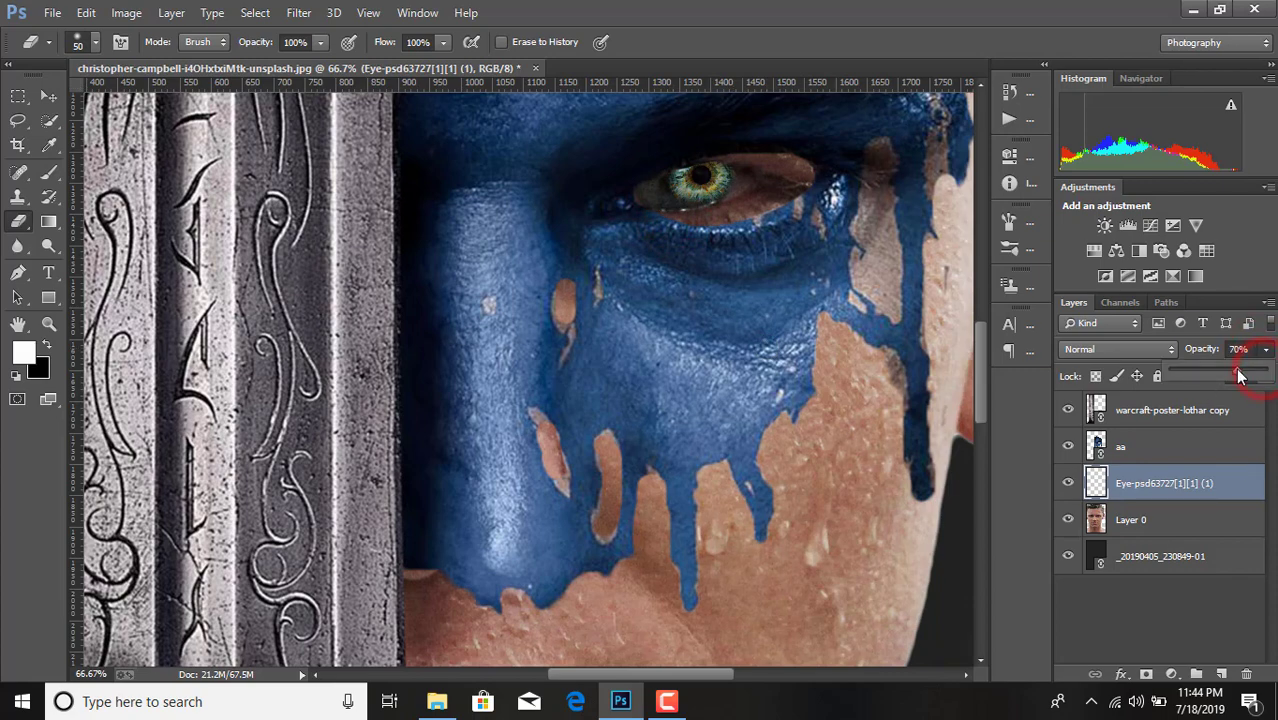
{"action": "key", "text": "ctrl+minus"}
{"action": "key", "text": "ctrl+minus"}
{"action": "key", "text": "ctrl+minus"}
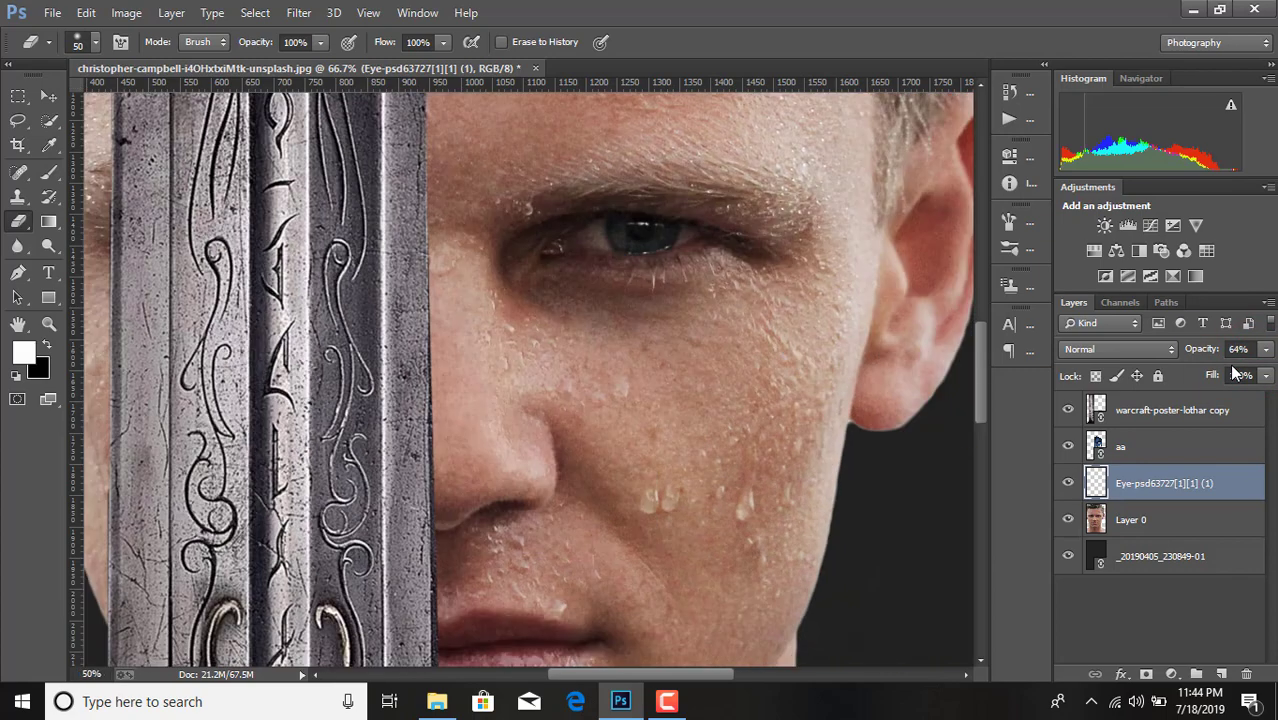
{"action": "key", "text": "ctrl+minus"}
{"action": "key", "text": "ctrl+minus"}
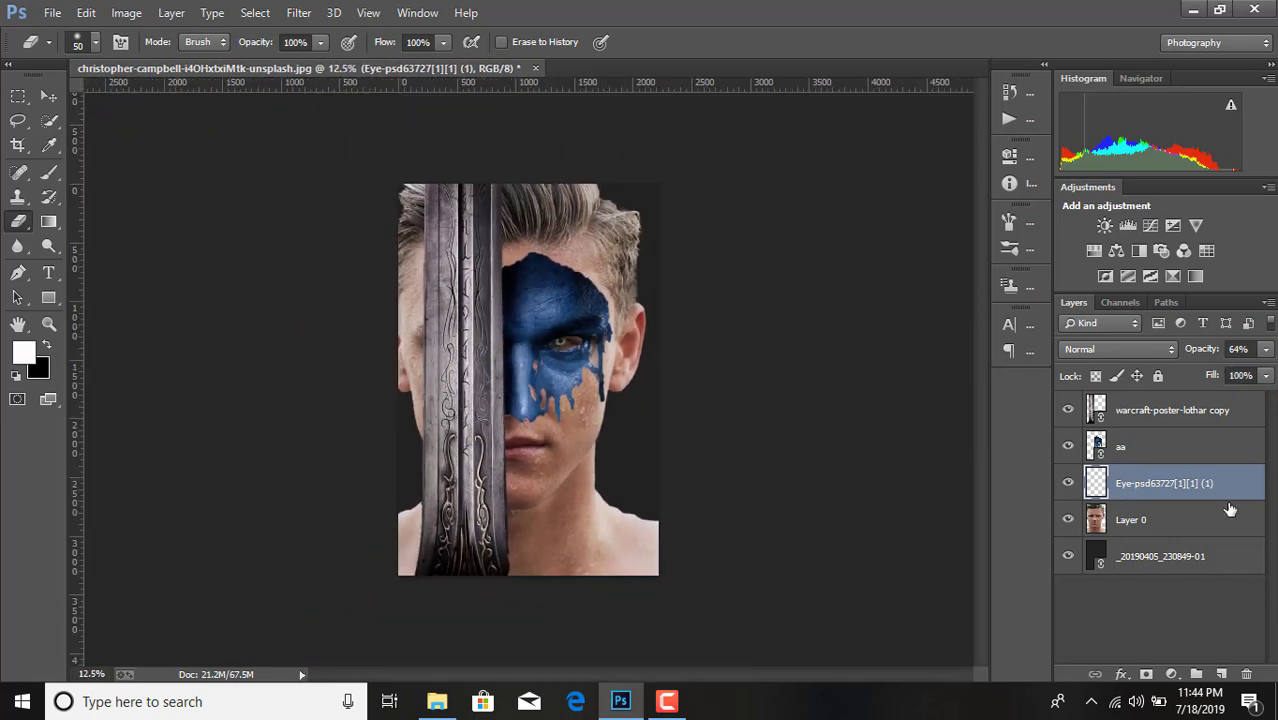
{"action": "left_click", "coordinate": [1179, 515]}
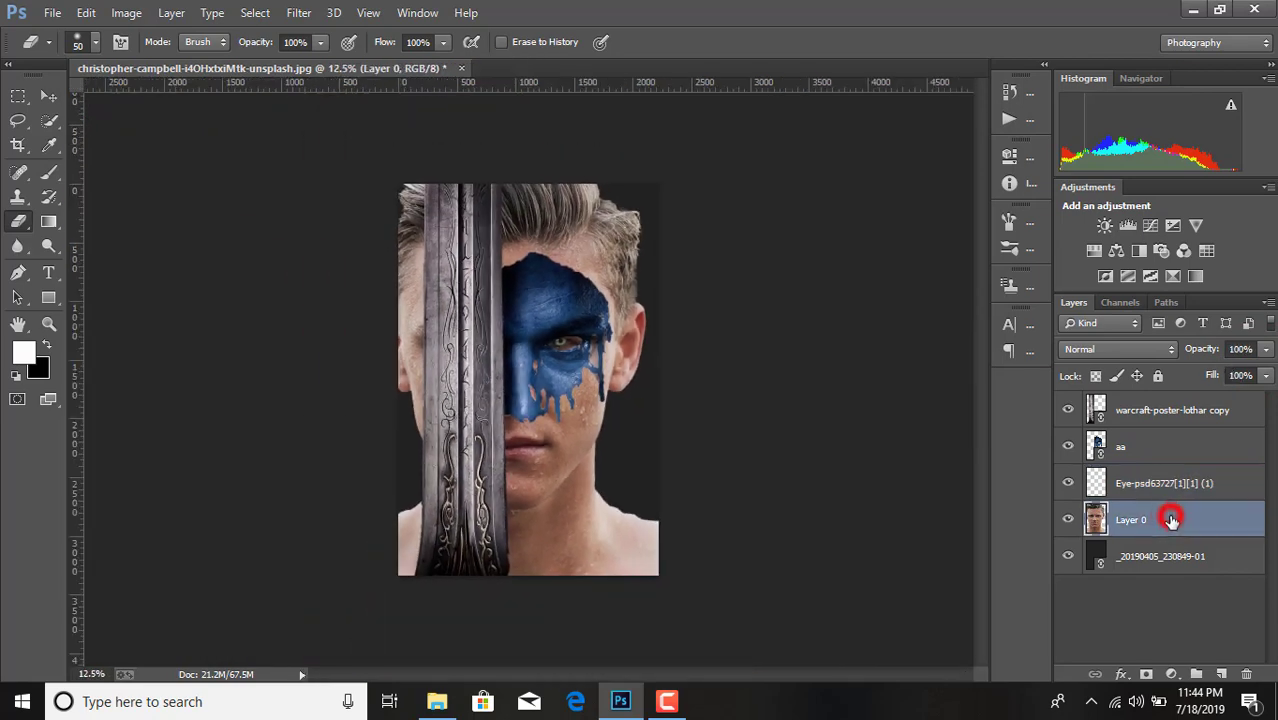
Step: With black as foreground and the Brush tool, paint over the poster's left edge and the sword's left side
{"action": "left_click", "coordinate": [46, 344]}
{"action": "left_click", "coordinate": [49, 145]}
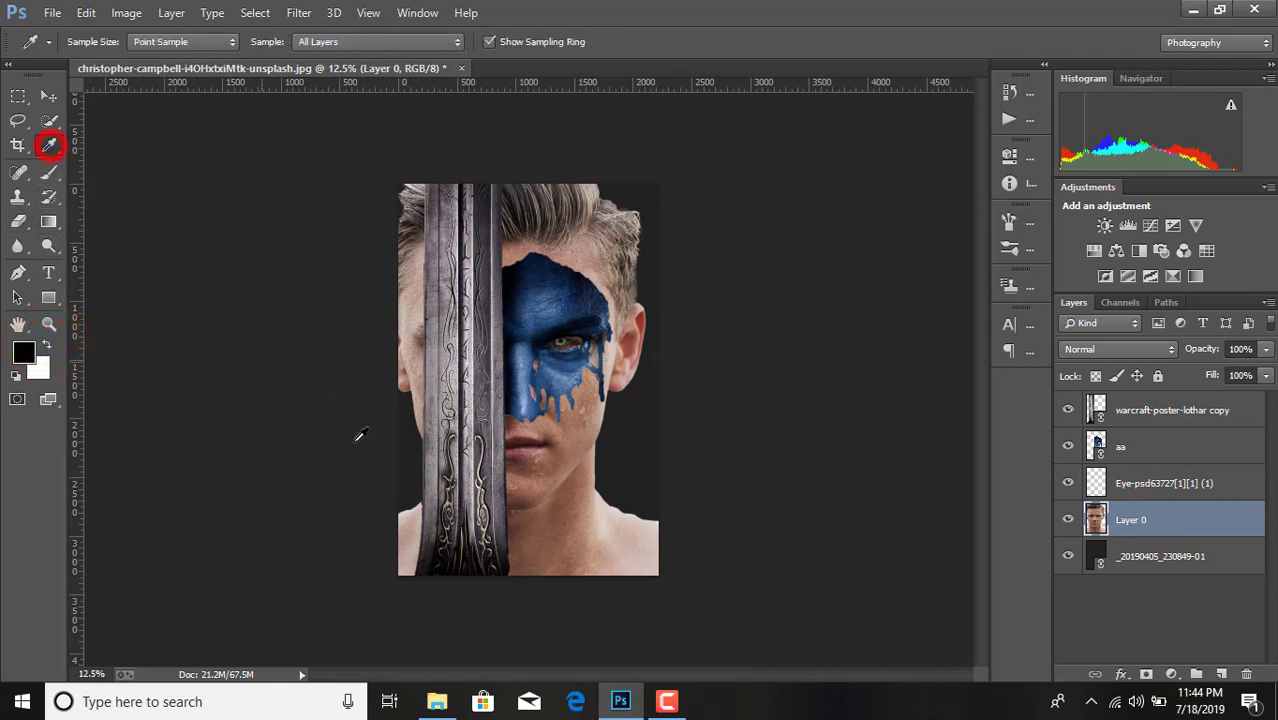
{"action": "left_click", "coordinate": [410, 465]}
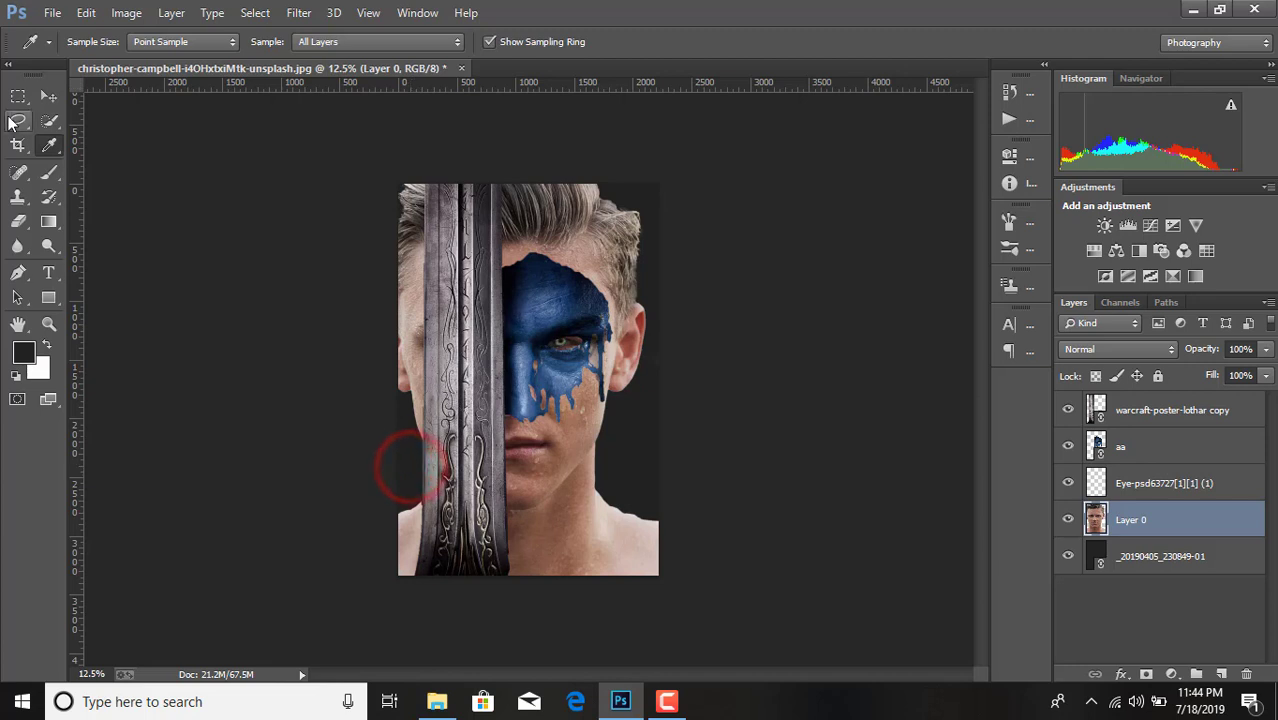
{"action": "left_click", "coordinate": [49, 170]}
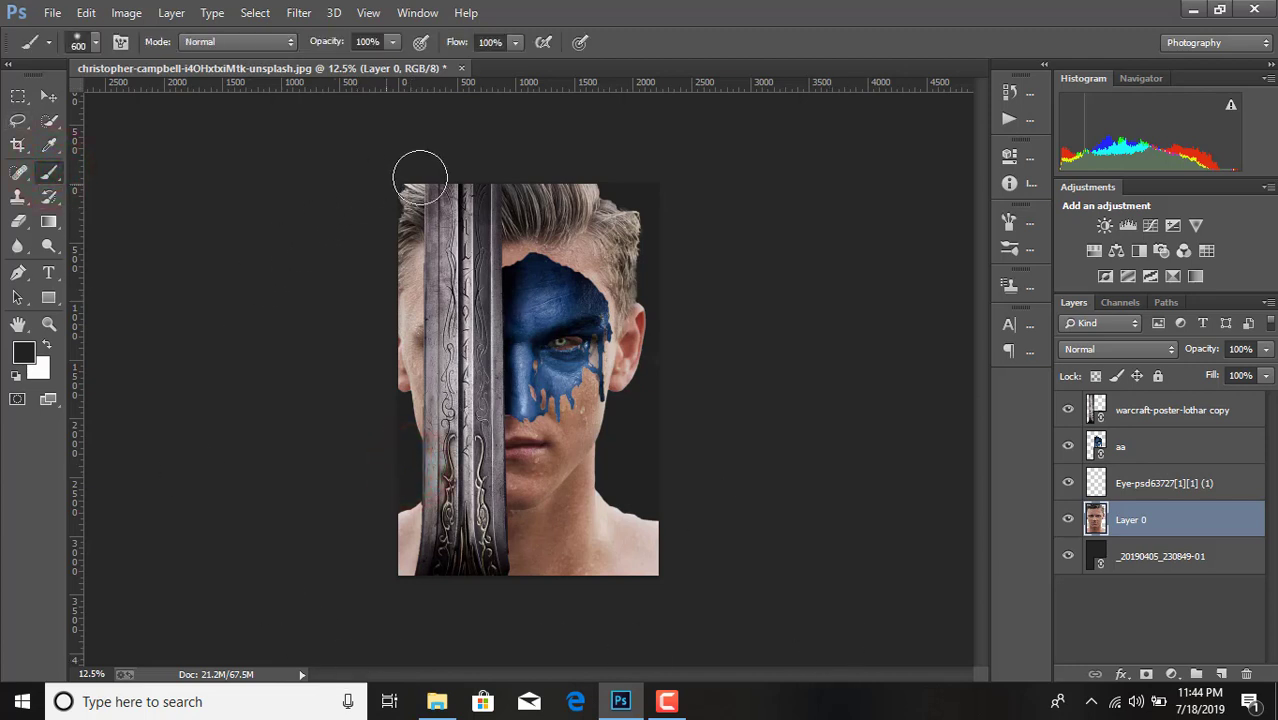
{"action": "mouse_move", "coordinate": [428, 172]}
{"action": "left_mouse_down"}
{"action": "mouse_move", "coordinate": [400, 244]}
{"action": "mouse_move", "coordinate": [402, 434]}
{"action": "mouse_move", "coordinate": [422, 231]}
{"action": "mouse_move", "coordinate": [383, 598]}
{"action": "mouse_move", "coordinate": [408, 508]}
{"action": "mouse_move", "coordinate": [417, 563]}
{"action": "mouse_move", "coordinate": [419, 226]}
{"action": "left_mouse_up"}
{"action": "mouse_move", "coordinate": [408, 180]}
{"action": "left_mouse_down"}
{"action": "mouse_move", "coordinate": [419, 508]}
{"action": "mouse_move", "coordinate": [461, 577]}
{"action": "mouse_move", "coordinate": [442, 542]}
{"action": "mouse_move", "coordinate": [424, 541]}
{"action": "left_mouse_up"}
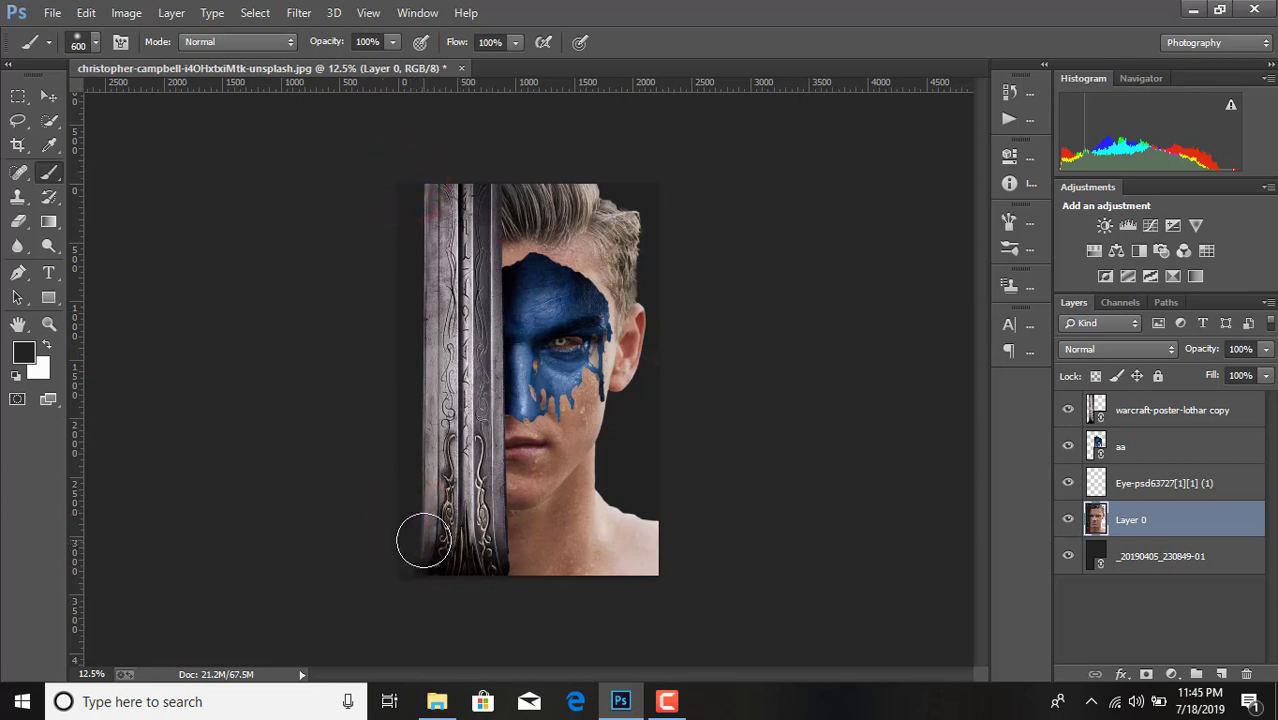
Step: Using a larger brush, darken the bottom, shoulder edge, hair edge and sword top, undoing one stroke
{"action": "left_click", "coordinate": [95, 42]}
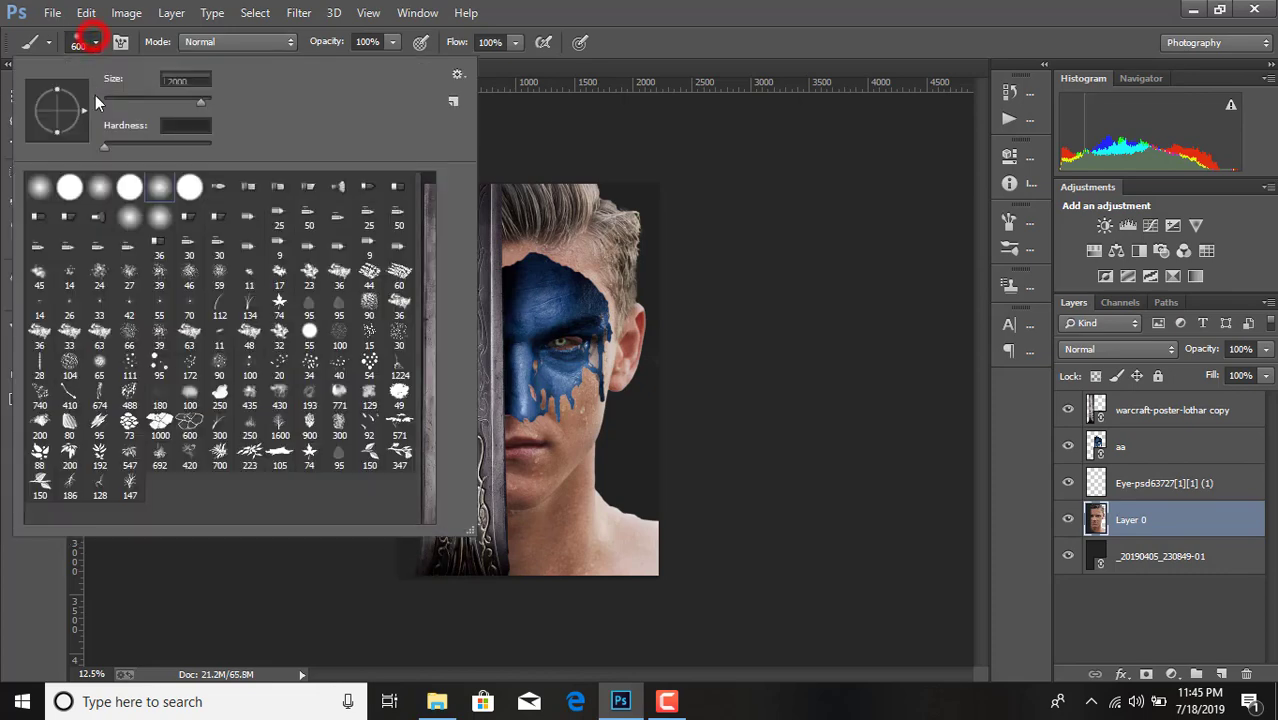
{"action": "left_click", "coordinate": [156, 187]}
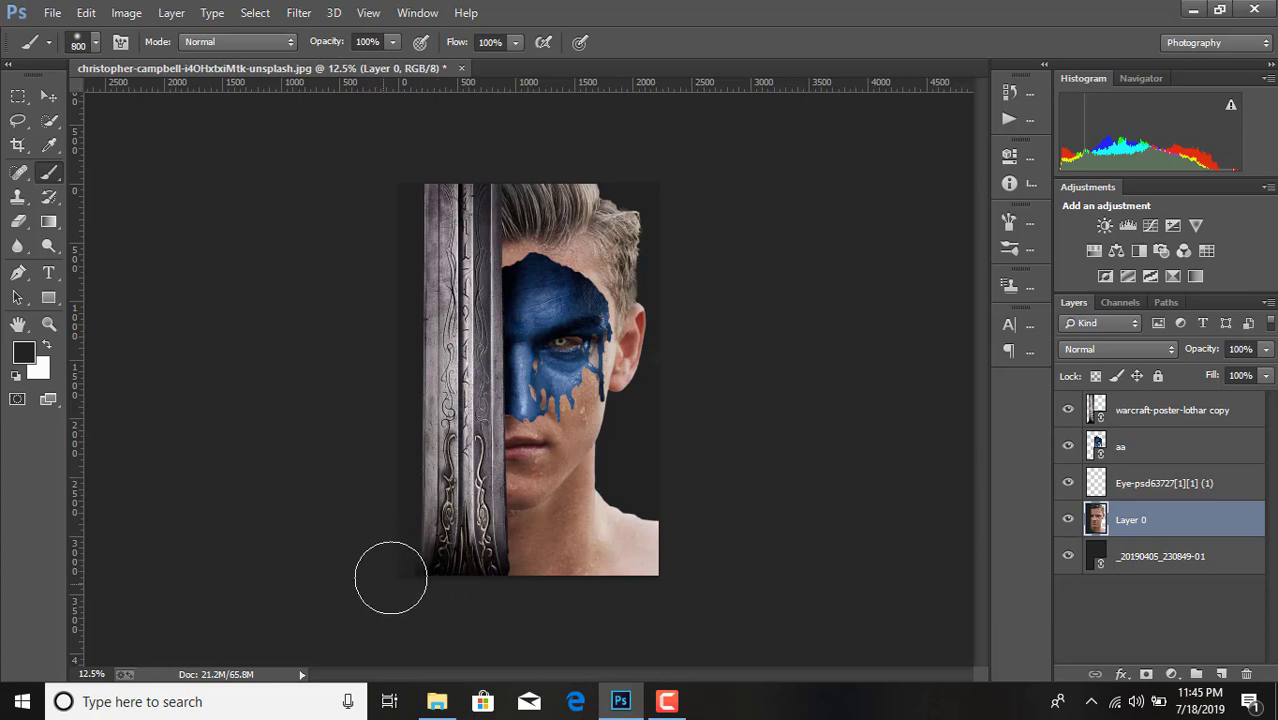
{"action": "mouse_move", "coordinate": [393, 575]}
{"action": "left_mouse_down"}
{"action": "mouse_move", "coordinate": [616, 582]}
{"action": "mouse_move", "coordinate": [660, 553]}
{"action": "left_mouse_up"}
{"action": "mouse_move", "coordinate": [479, 600]}
{"action": "left_mouse_down"}
{"action": "mouse_move", "coordinate": [616, 542]}
{"action": "mouse_move", "coordinate": [490, 581]}
{"action": "left_mouse_up"}
{"action": "key", "text": "ctrl+z"}
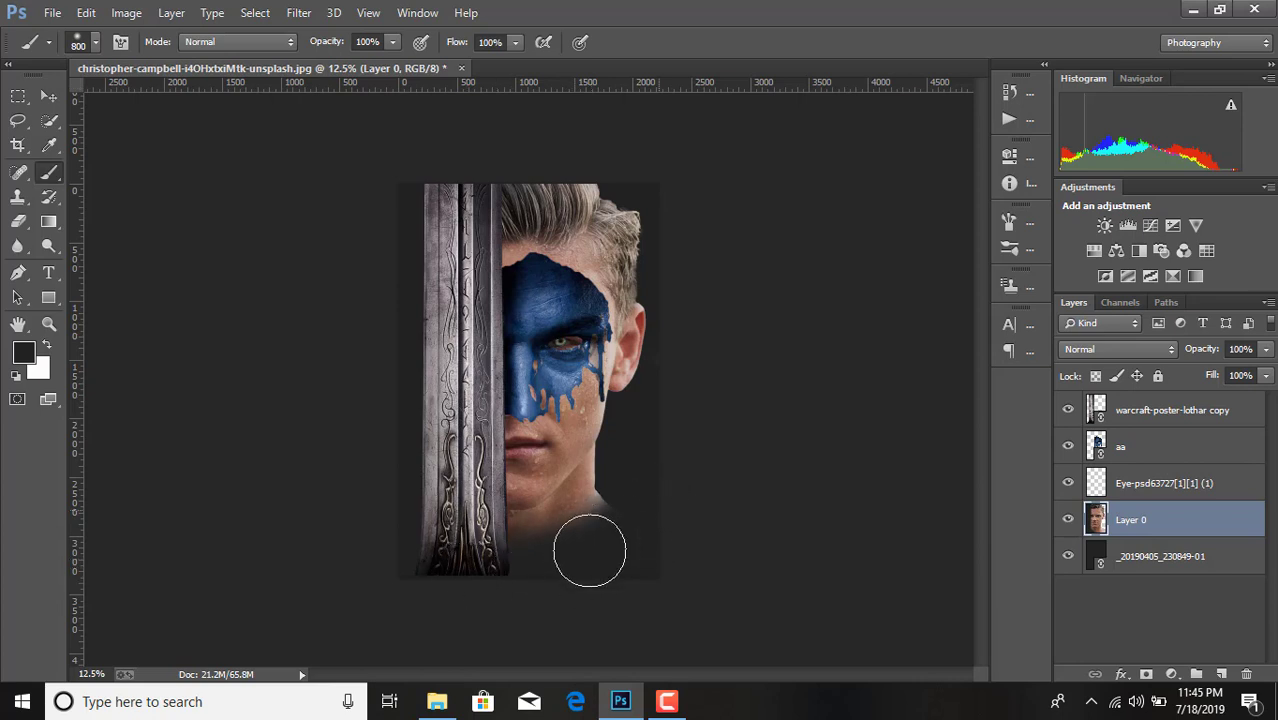
{"action": "mouse_move", "coordinate": [641, 511]}
{"action": "left_mouse_down"}
{"action": "mouse_move", "coordinate": [628, 534]}
{"action": "mouse_move", "coordinate": [658, 502]}
{"action": "left_mouse_up"}
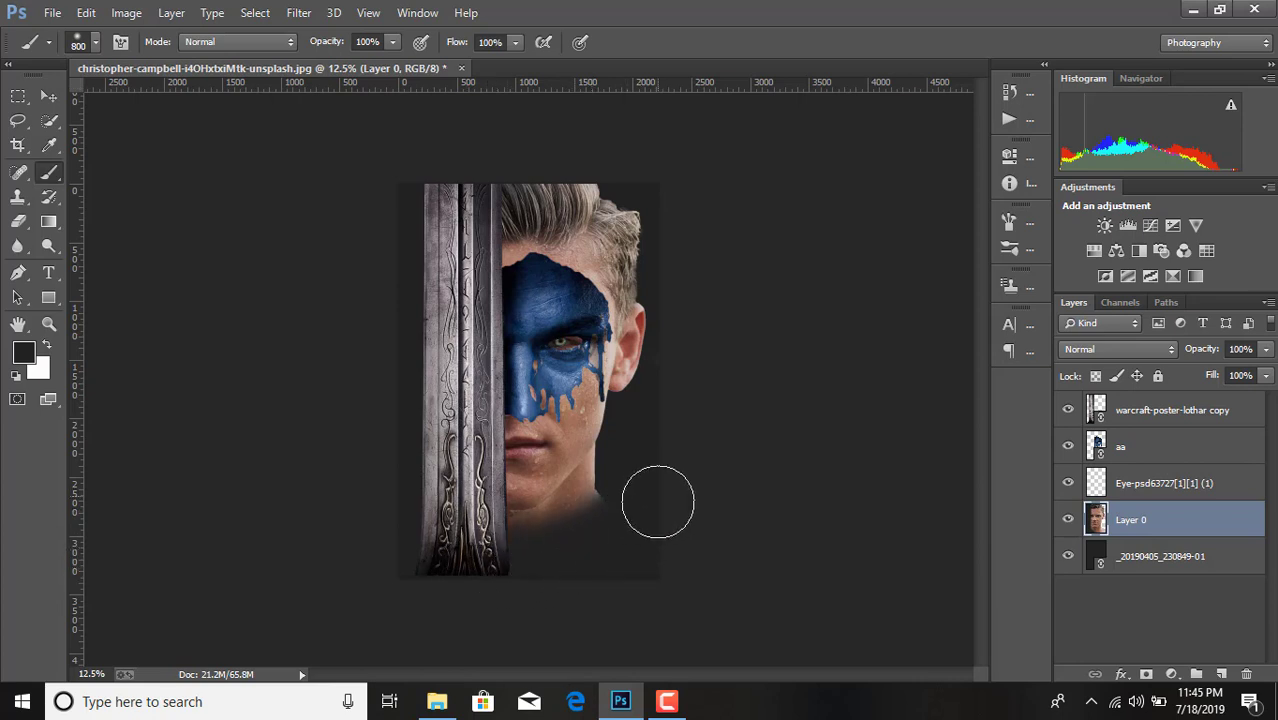
{"action": "left_click", "coordinate": [657, 502]}
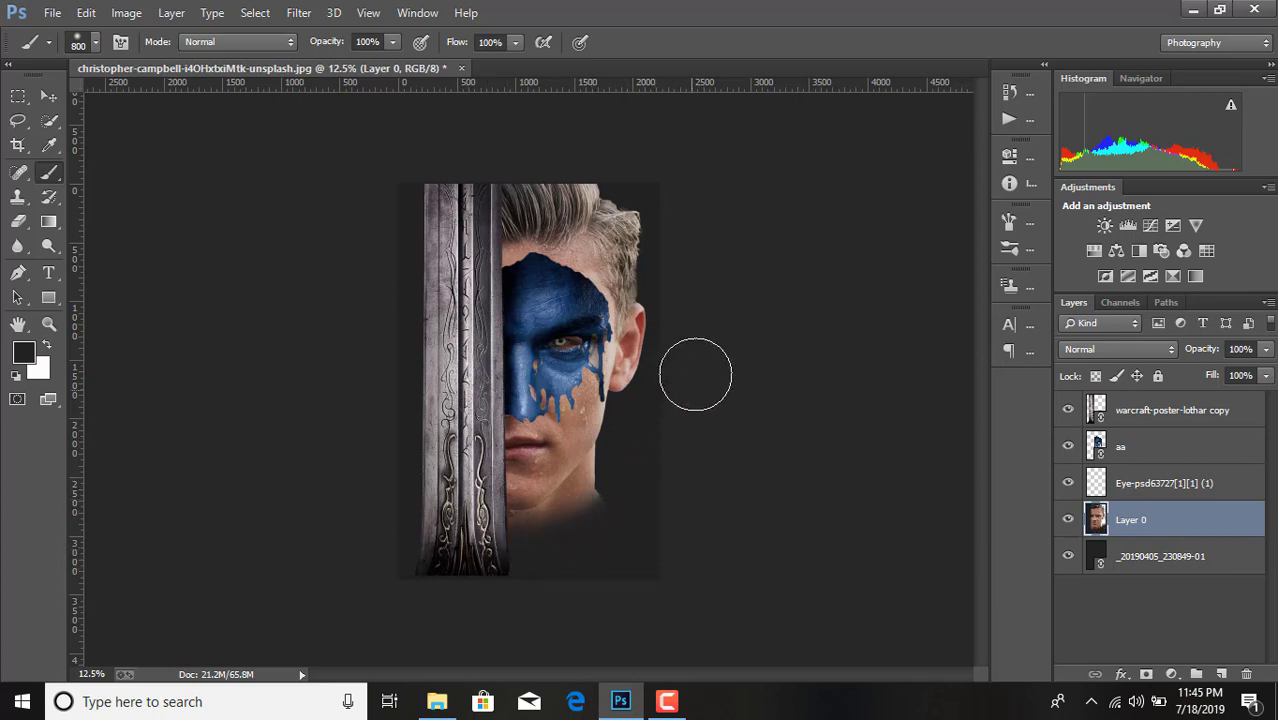
{"action": "left_click_drag", "start_coordinate": [676, 242], "coordinate": [670, 205]}
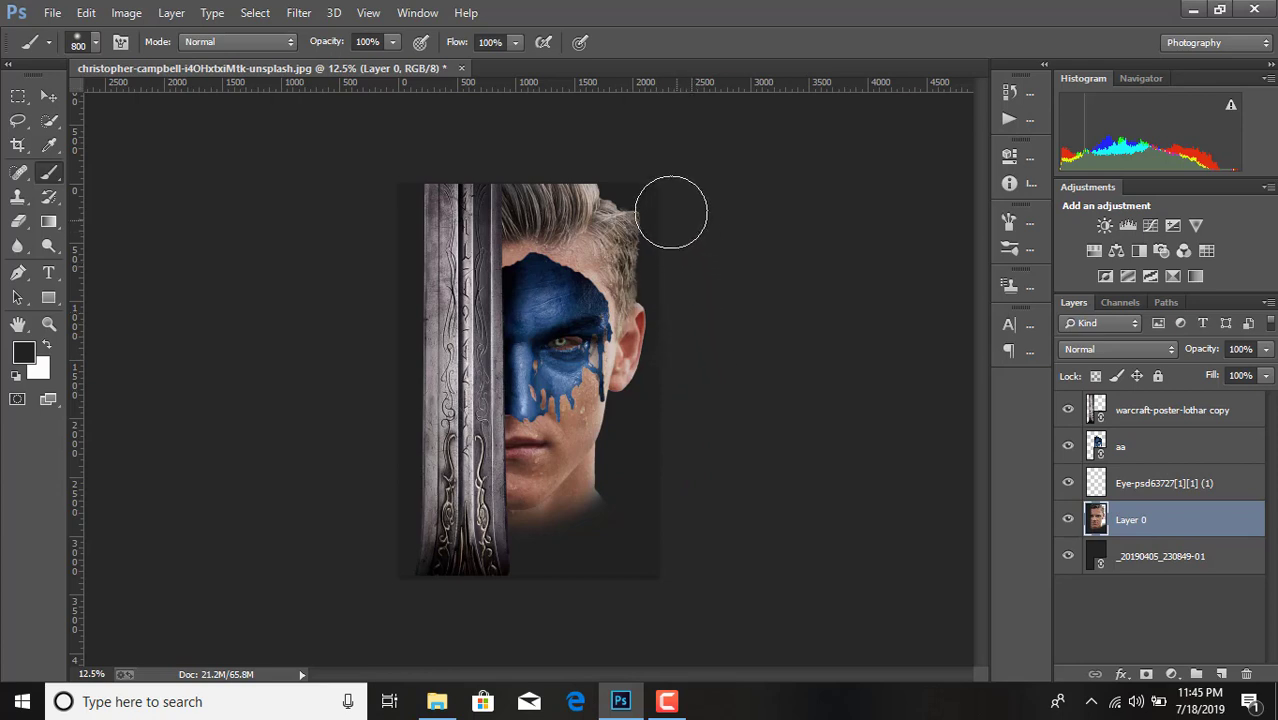
{"action": "left_click", "coordinate": [430, 160]}
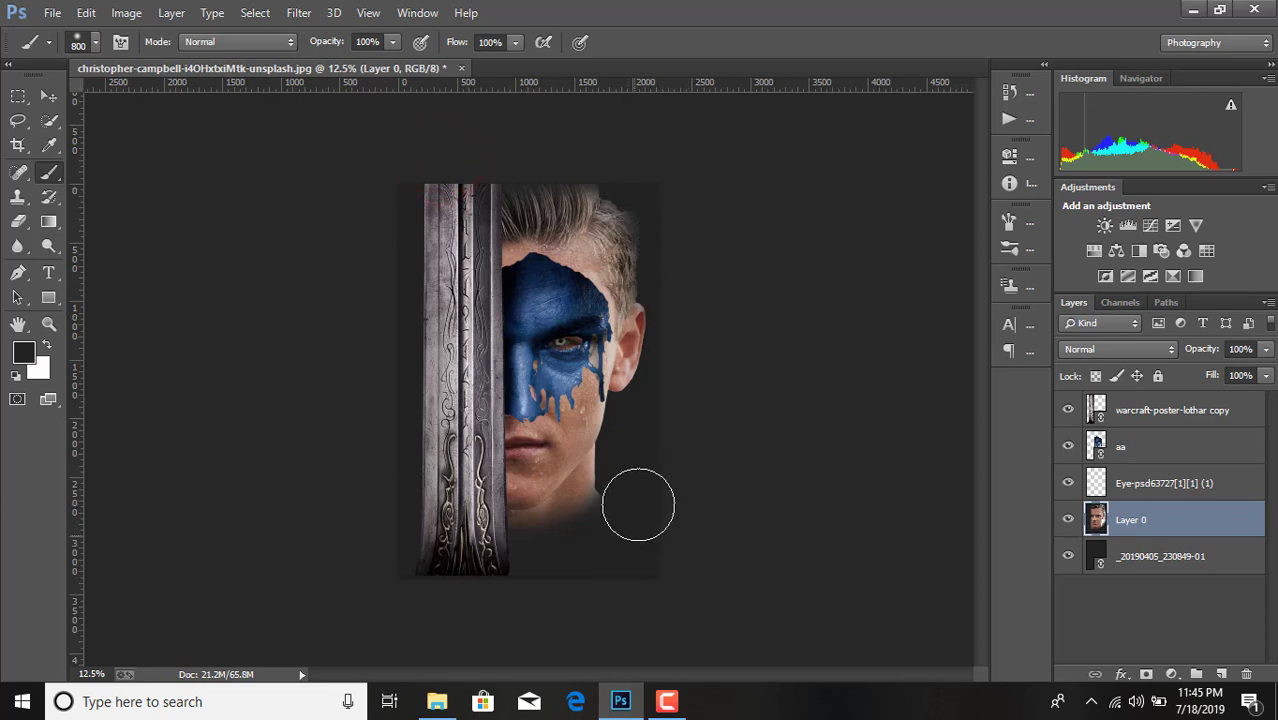
{"action": "left_click", "coordinate": [450, 610]}
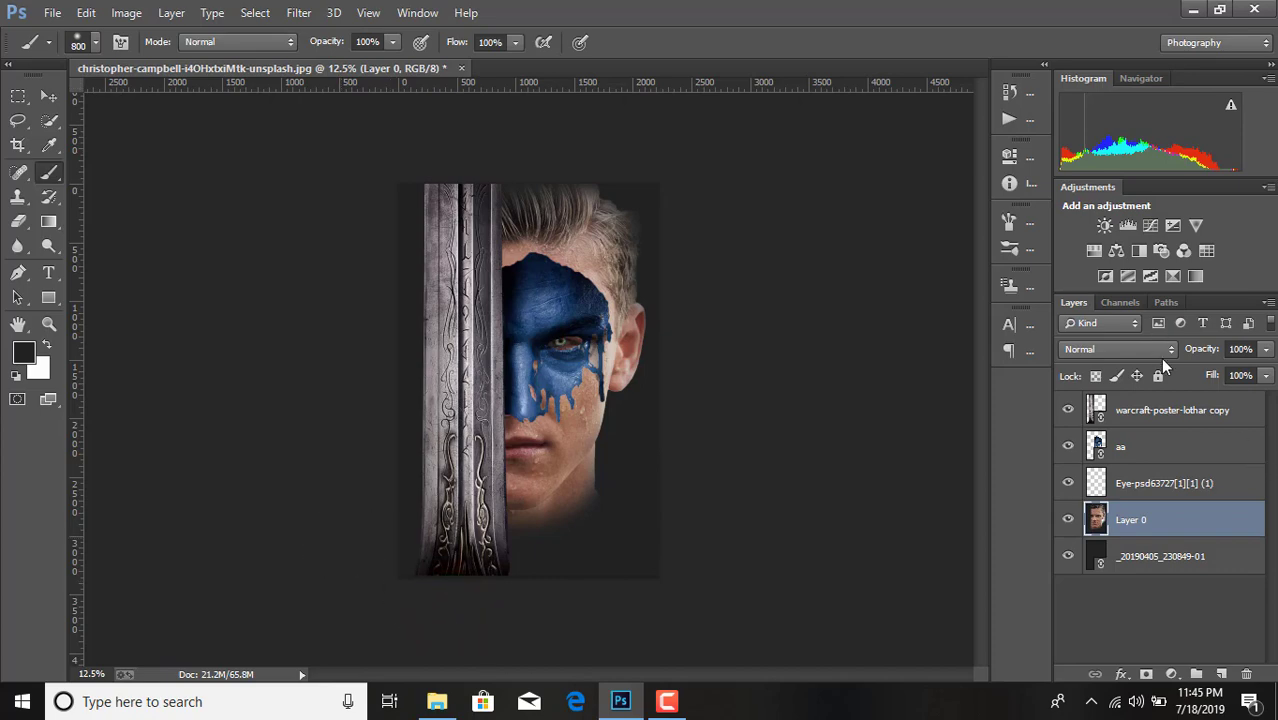
Step: Rasterize the aa layer and step back the stray brush dab
{"action": "left_click", "coordinate": [1157, 446]}
{"action": "right_click", "coordinate": [1157, 446]}
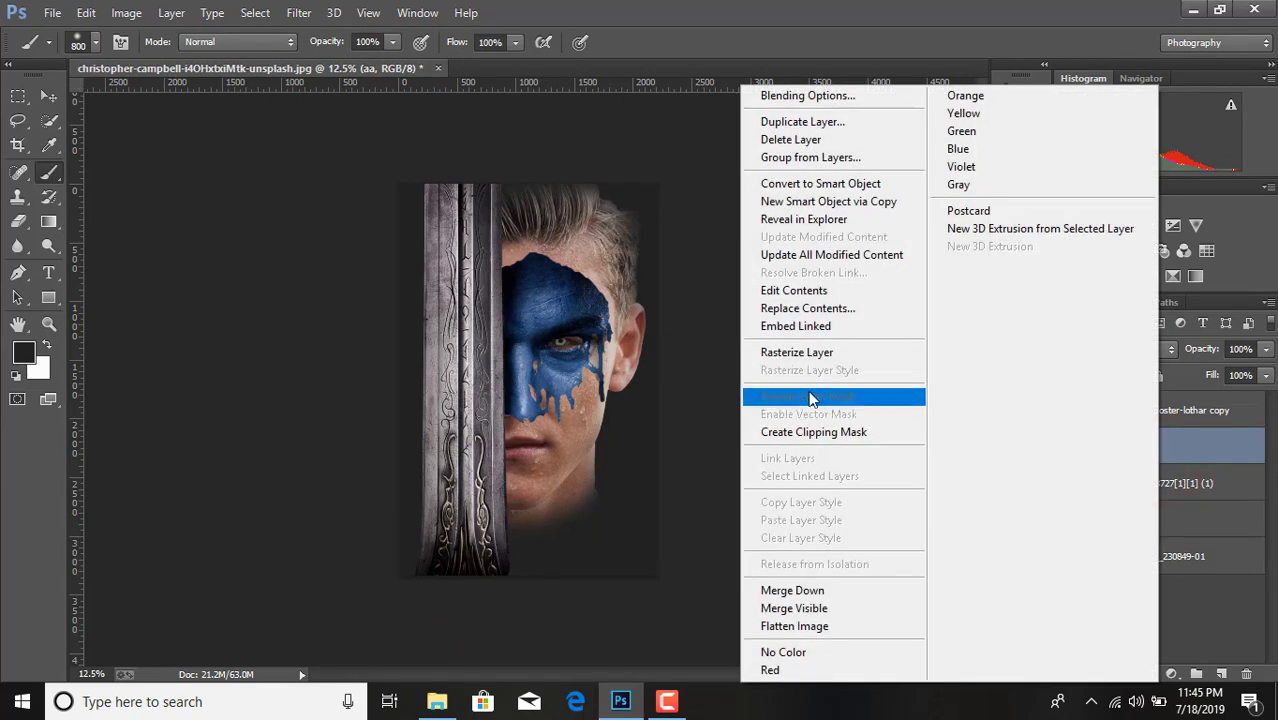
{"action": "left_click", "coordinate": [812, 356]}
{"action": "left_click", "coordinate": [365, 143]}
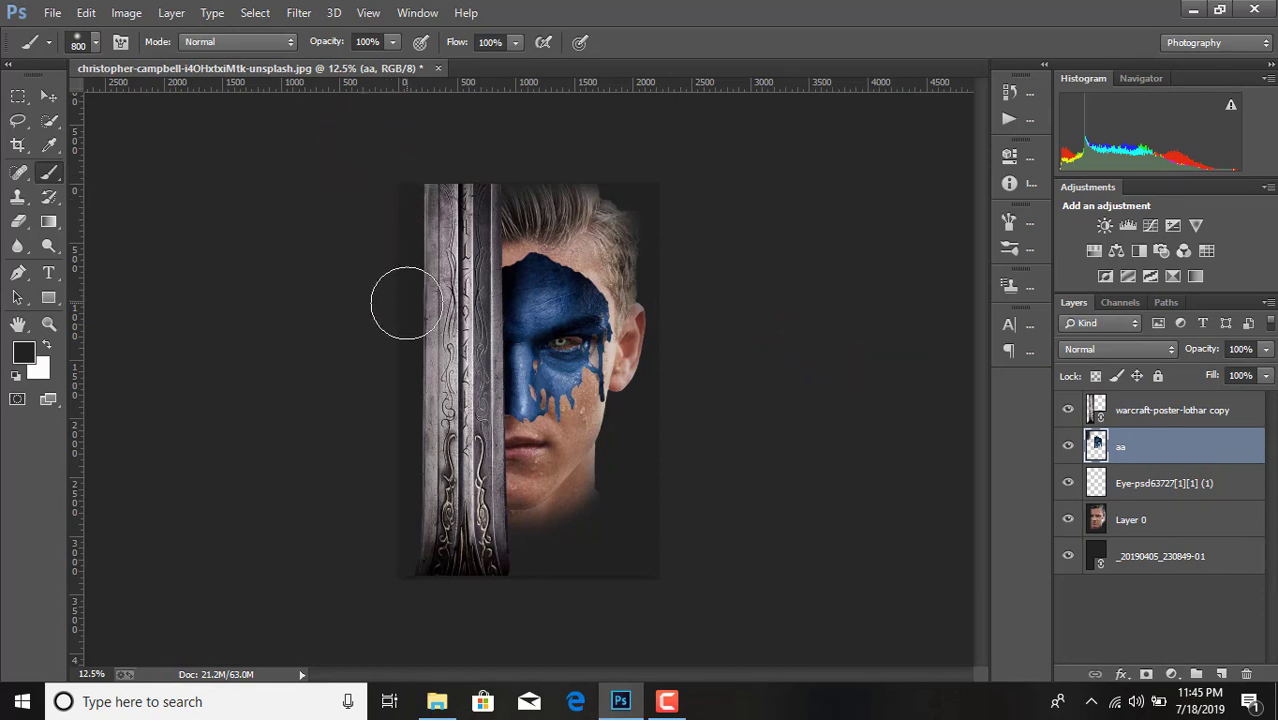
{"action": "left_click", "coordinate": [84, 12]}
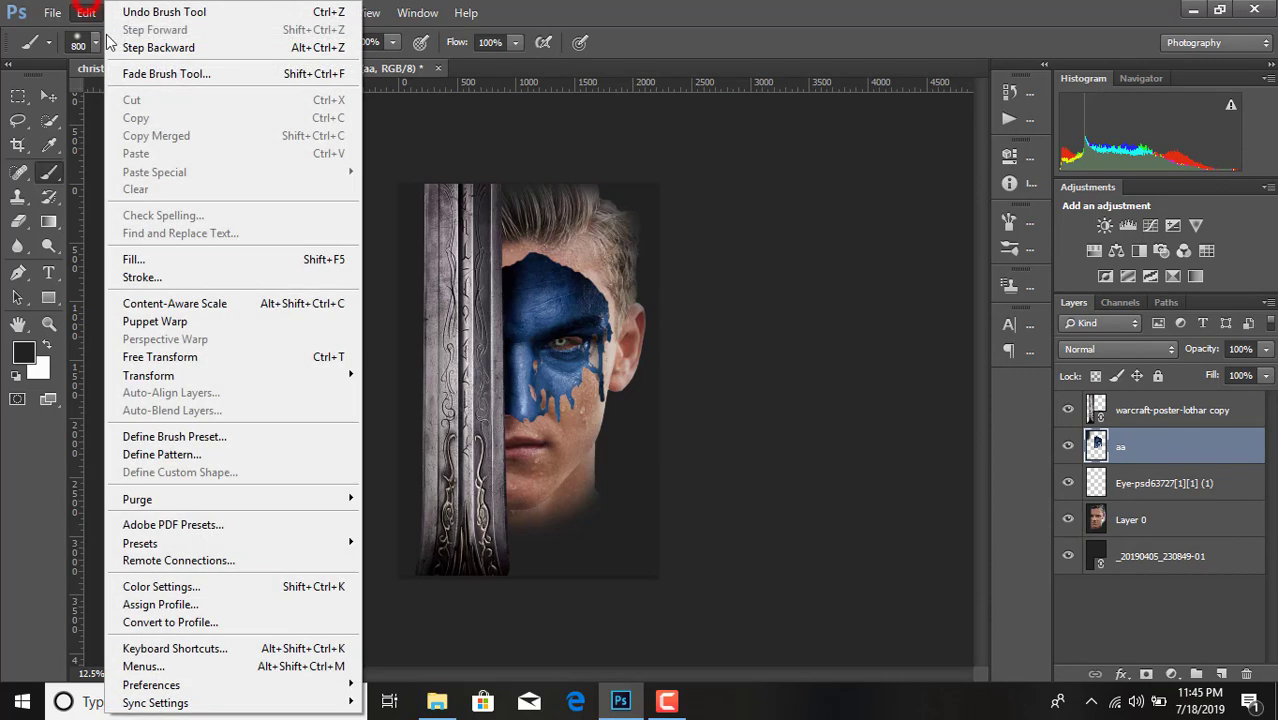
{"action": "left_click", "coordinate": [120, 45]}
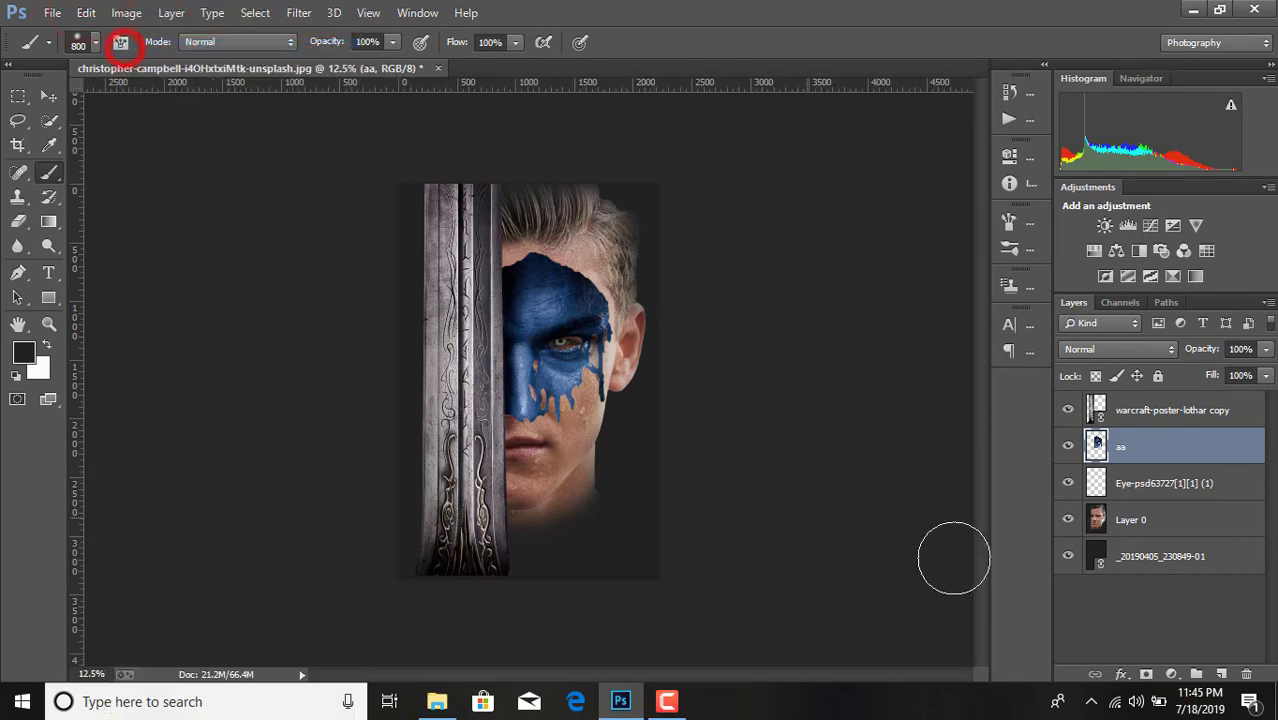
Step: Rasterize the warcraft-poster-lothar copy layer and brush its sword edge dark
{"action": "right_click", "coordinate": [1163, 418]}
{"action": "left_click", "coordinate": [808, 358]}
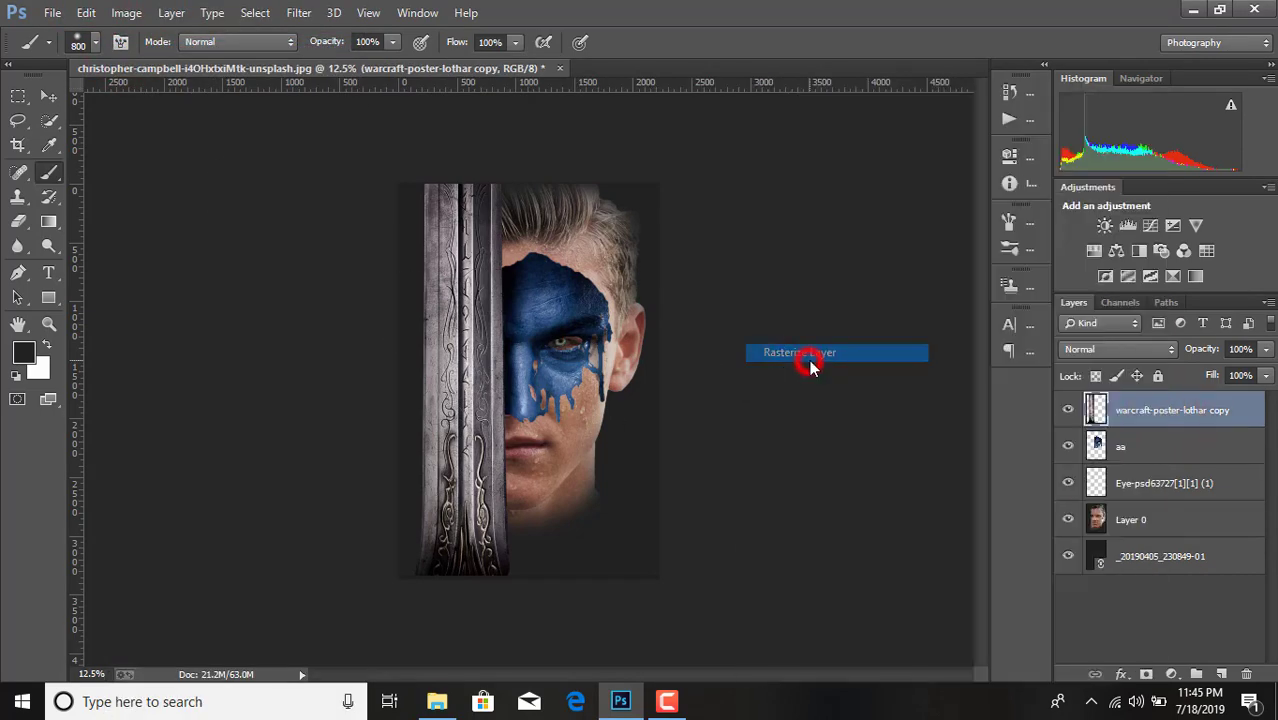
{"action": "mouse_move", "coordinate": [382, 130]}
{"action": "left_mouse_down"}
{"action": "mouse_move", "coordinate": [391, 543]}
{"action": "mouse_move", "coordinate": [431, 606]}
{"action": "mouse_move", "coordinate": [501, 601]}
{"action": "left_mouse_up"}
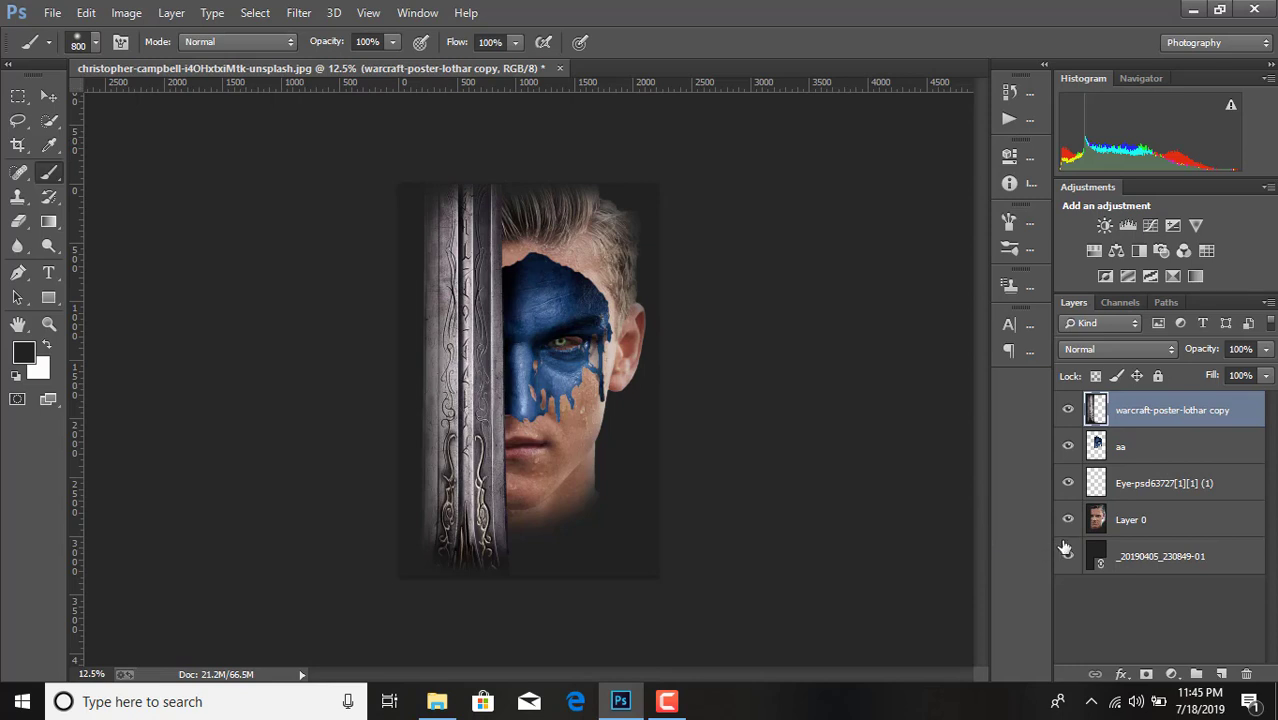
Step: On Layer 0, paint black with an 1100 px brush beside the ear's right edge
{"action": "left_click", "coordinate": [1143, 521]}
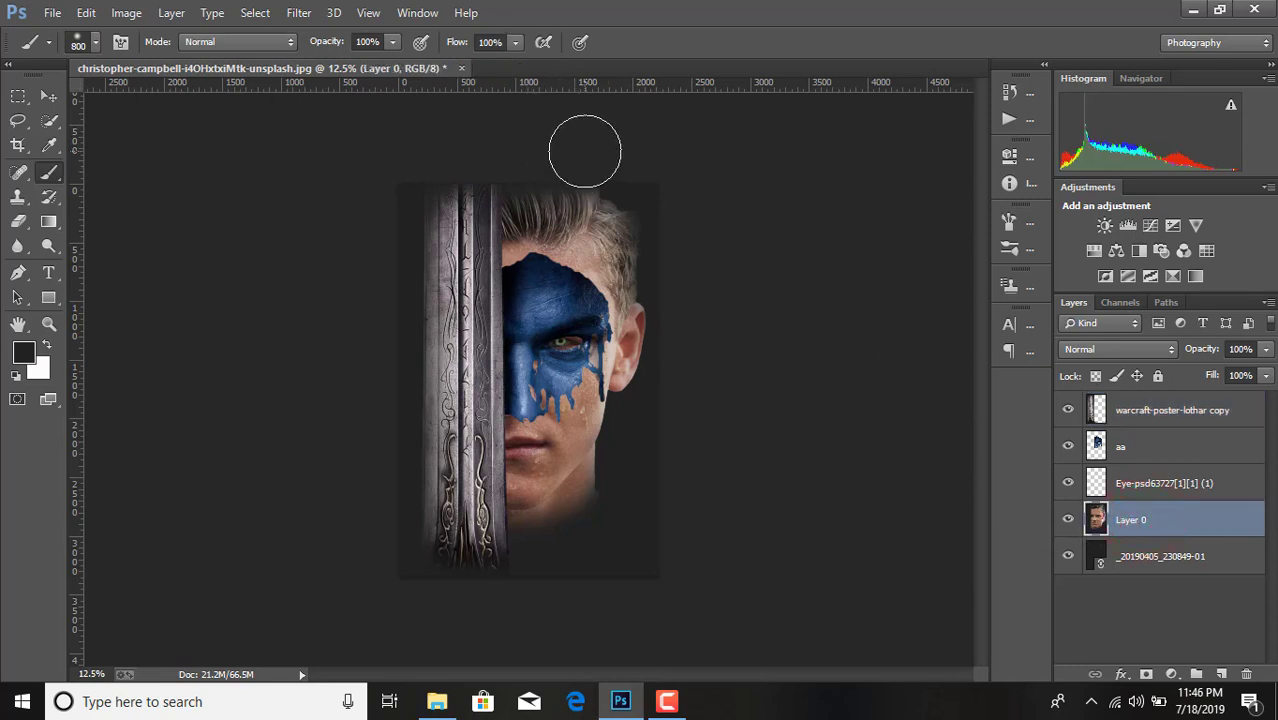
{"action": "left_click", "coordinate": [622, 140]}
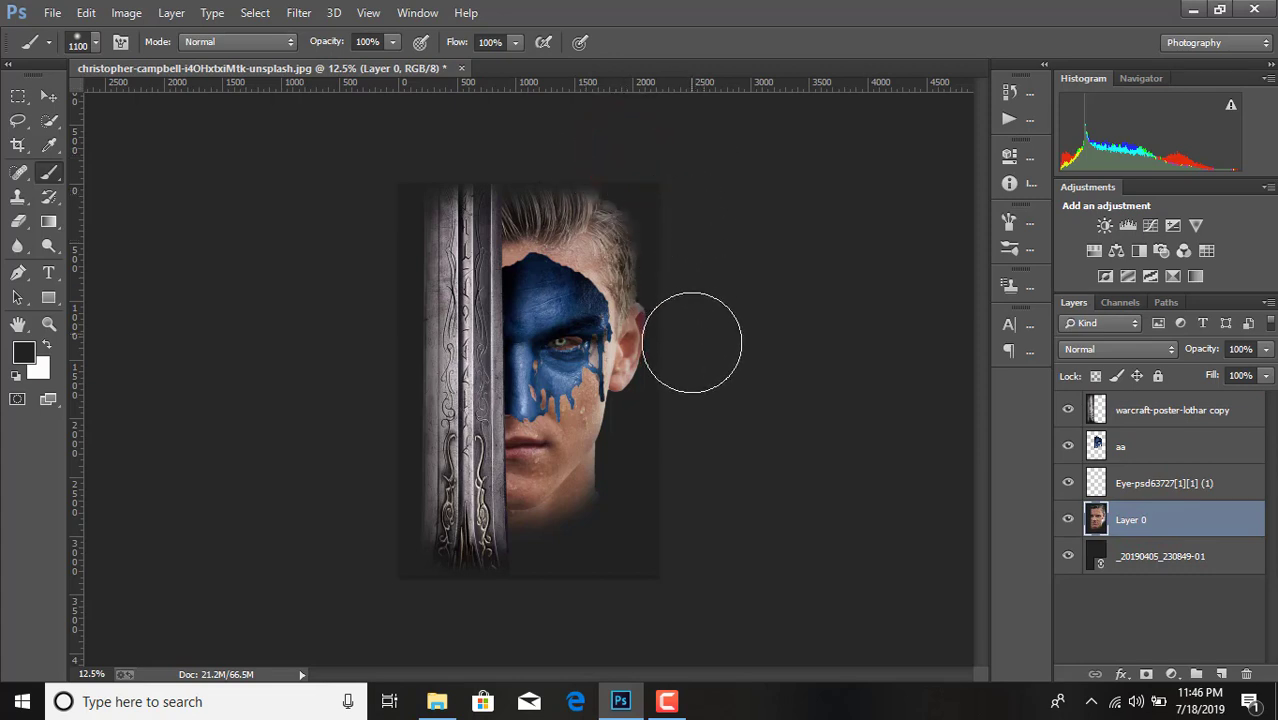
{"action": "mouse_move", "coordinate": [693, 337]}
{"action": "left_mouse_down"}
{"action": "mouse_move", "coordinate": [673, 434]}
{"action": "mouse_move", "coordinate": [707, 366]}
{"action": "mouse_move", "coordinate": [650, 448]}
{"action": "mouse_move", "coordinate": [650, 485]}
{"action": "mouse_move", "coordinate": [656, 448]}
{"action": "left_mouse_up"}
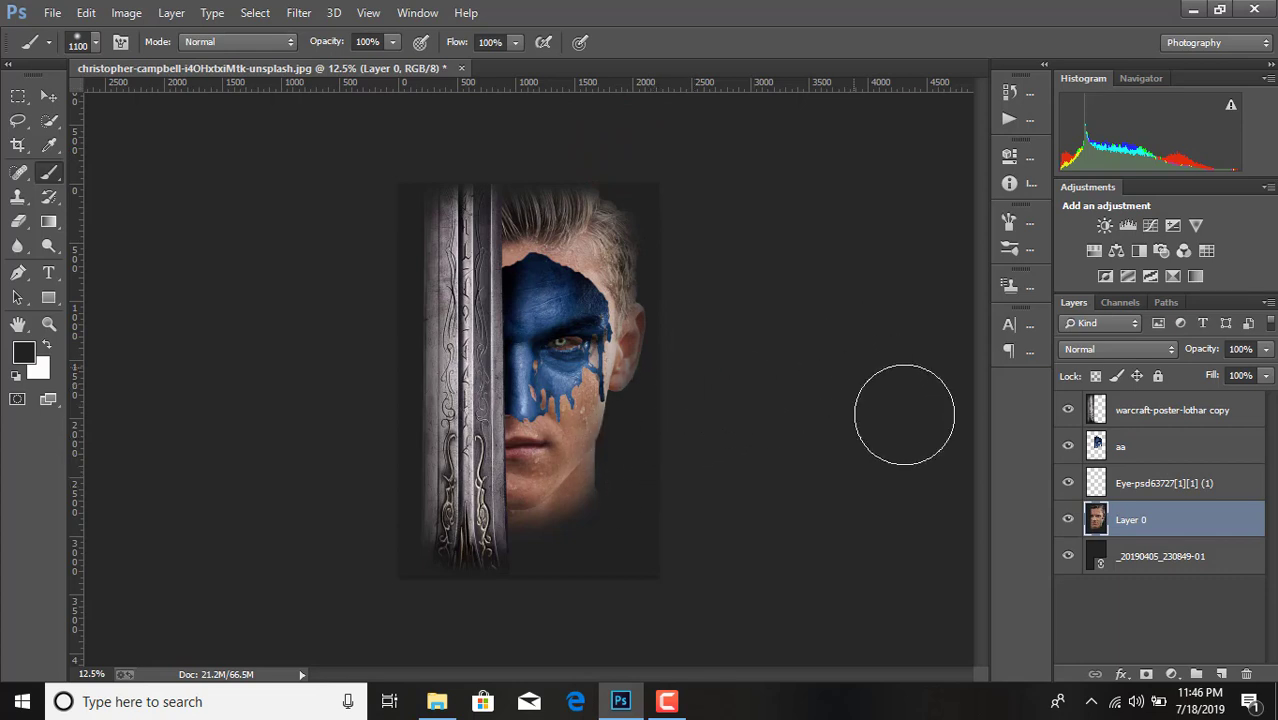
{"action": "left_click", "coordinate": [1204, 485]}
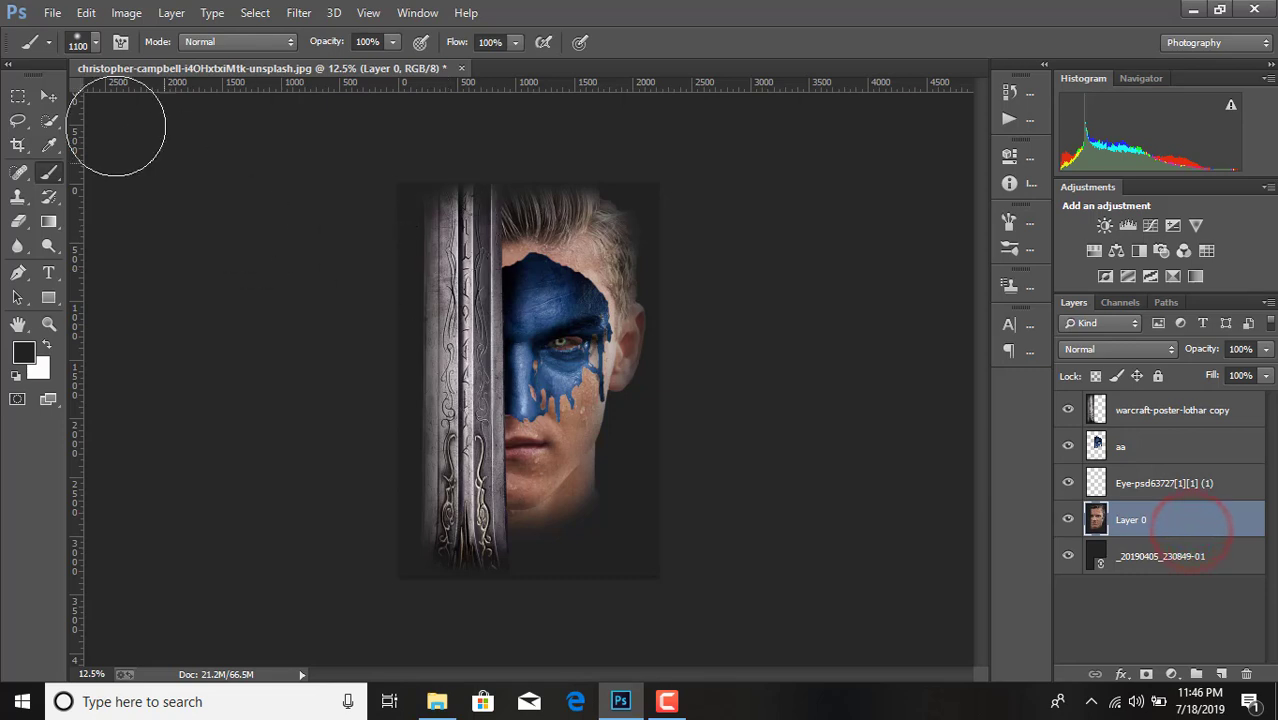
{"action": "left_click", "coordinate": [52, 97]}
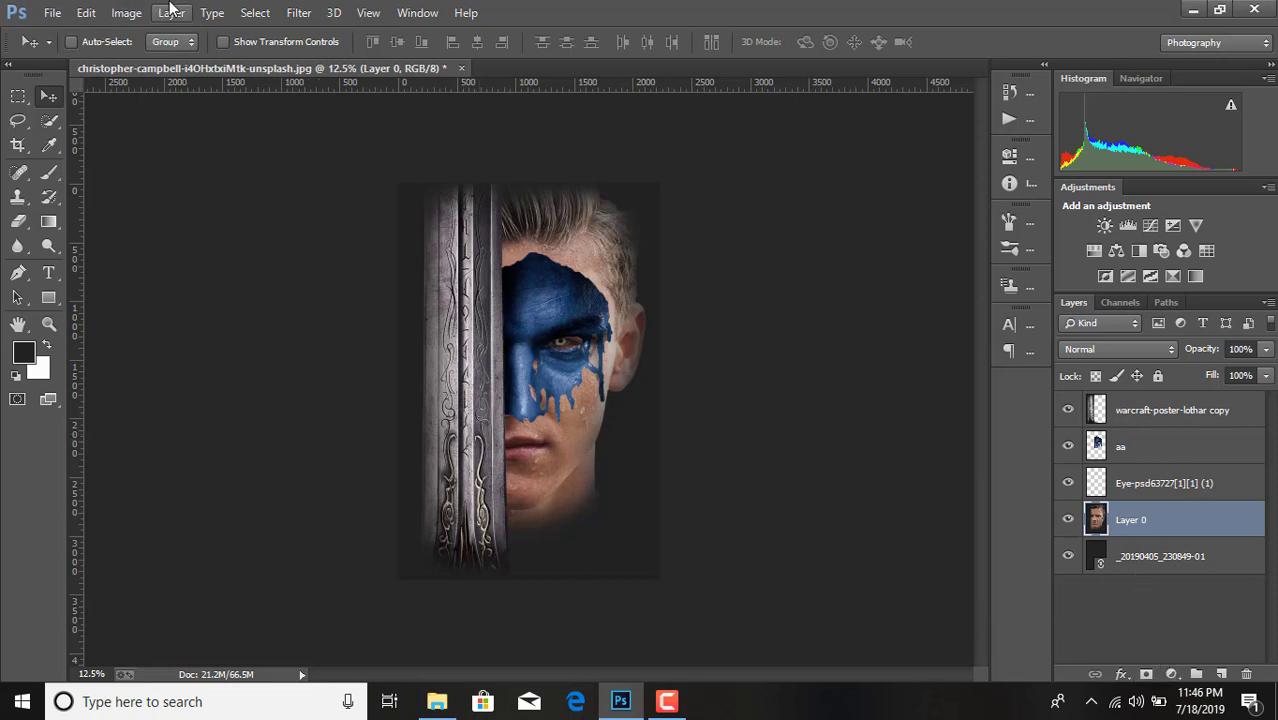
Step: Apply Hue/Saturation to Layer 0 with Saturation -29 and Lightness -18
{"action": "left_click", "coordinate": [114, 12]}
{"action": "left_click", "coordinate": [144, 62]}
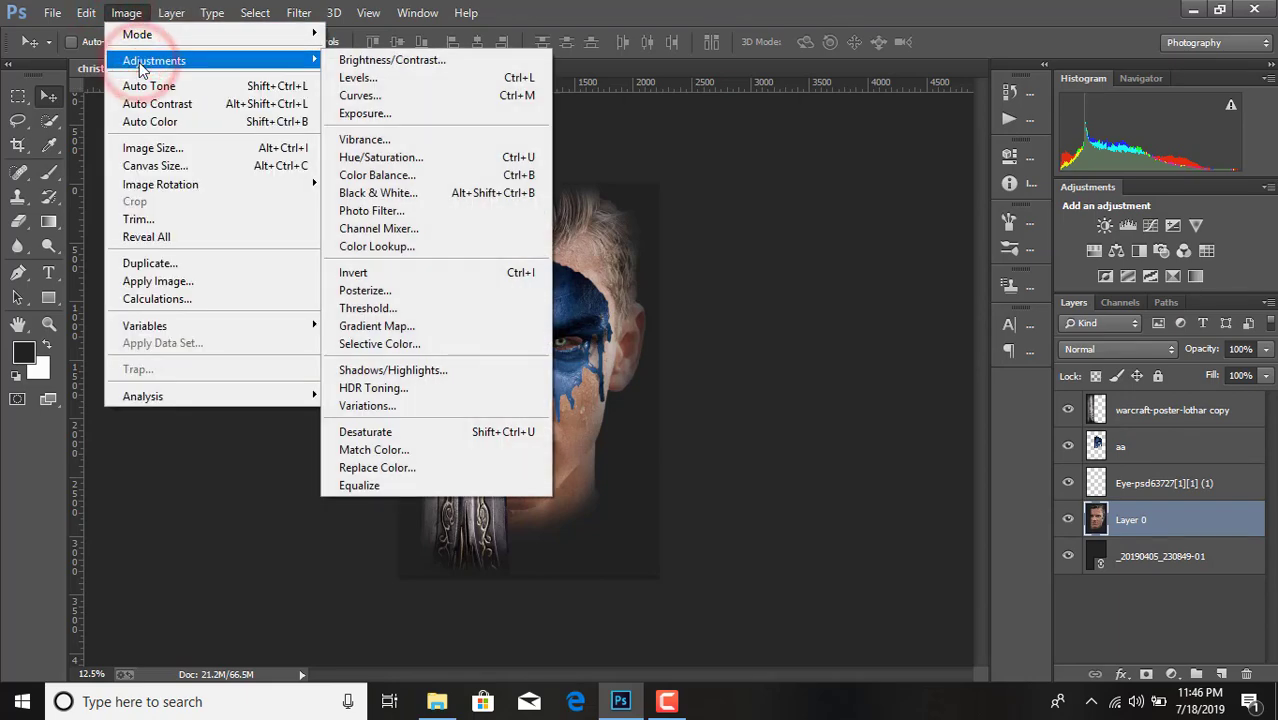
{"action": "left_click", "coordinate": [418, 160]}
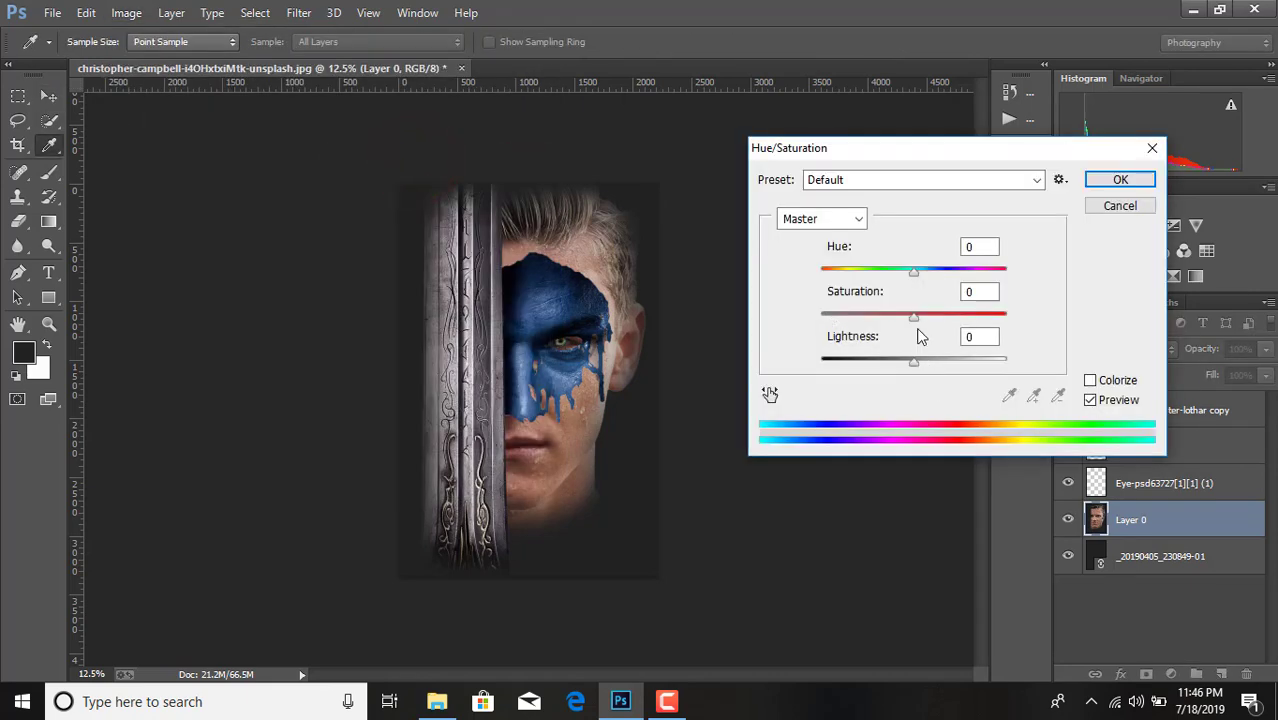
{"action": "left_click_drag", "start_coordinate": [916, 322], "coordinate": [865, 320]}
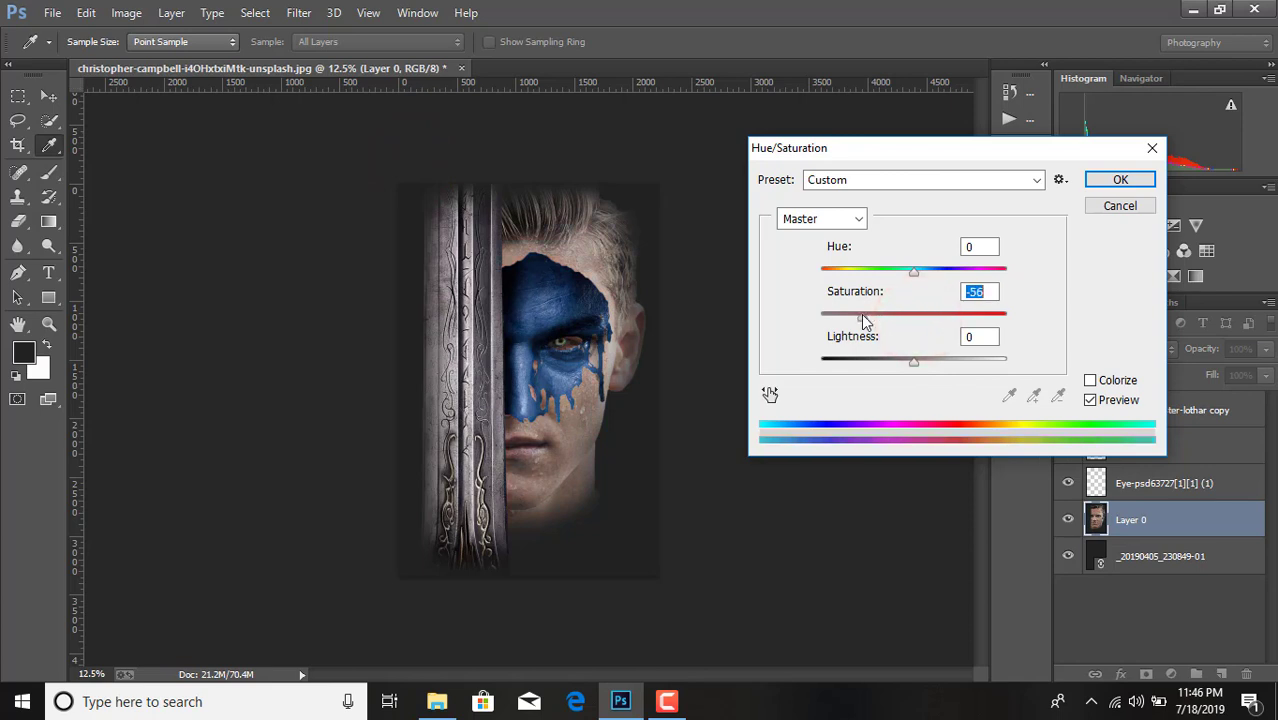
{"action": "left_click_drag", "start_coordinate": [913, 360], "coordinate": [896, 360]}
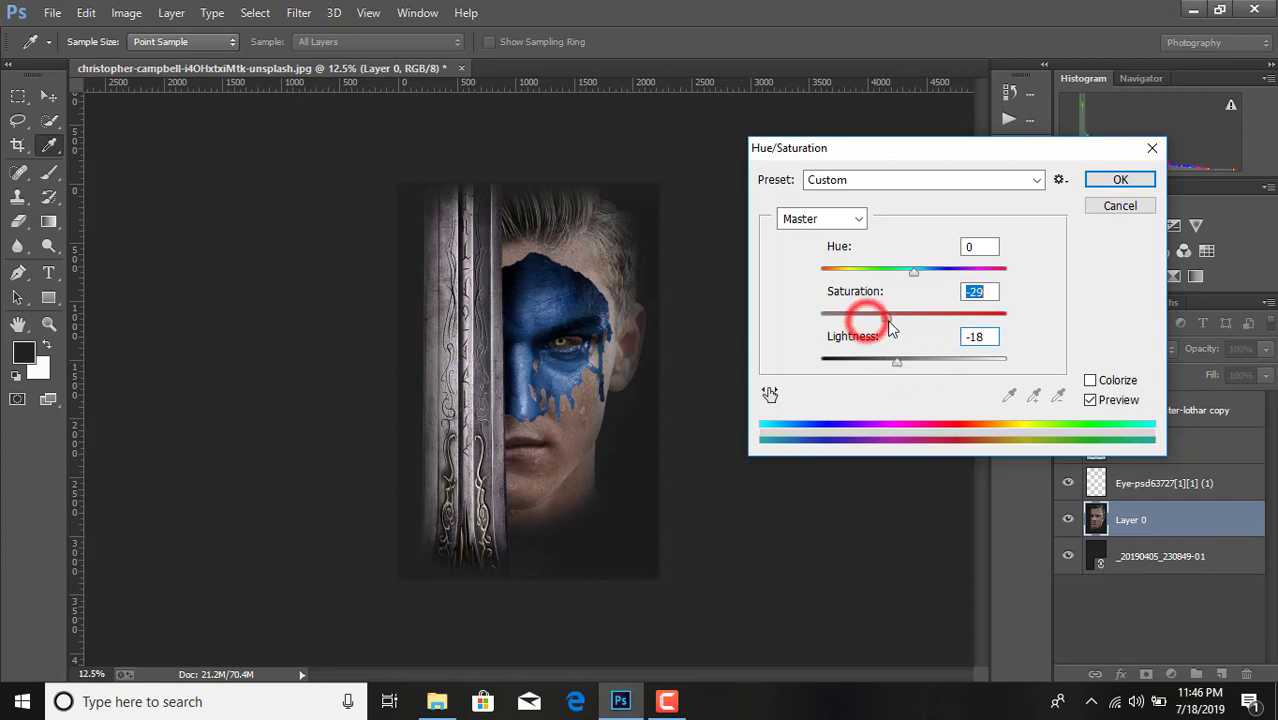
{"action": "left_click_drag", "start_coordinate": [866, 318], "coordinate": [879, 318]}
{"action": "left_click", "coordinate": [1110, 180]}
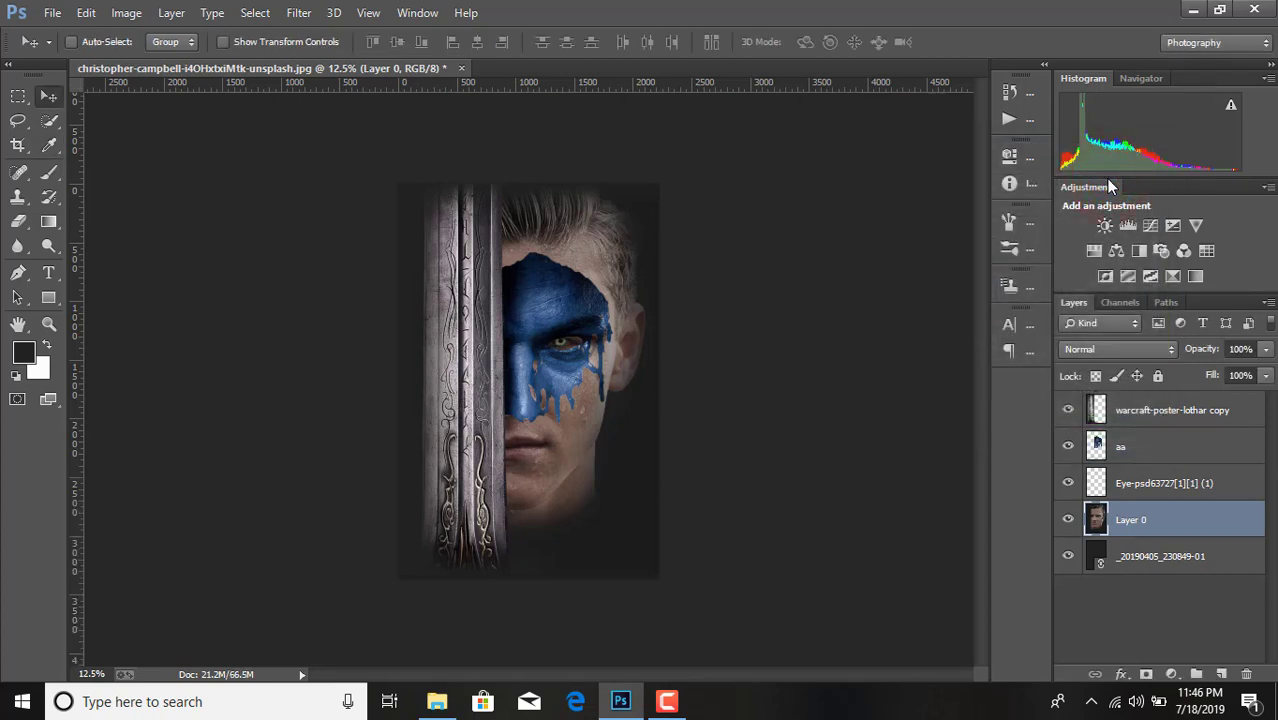
{"action": "left_click", "coordinate": [1164, 409]}
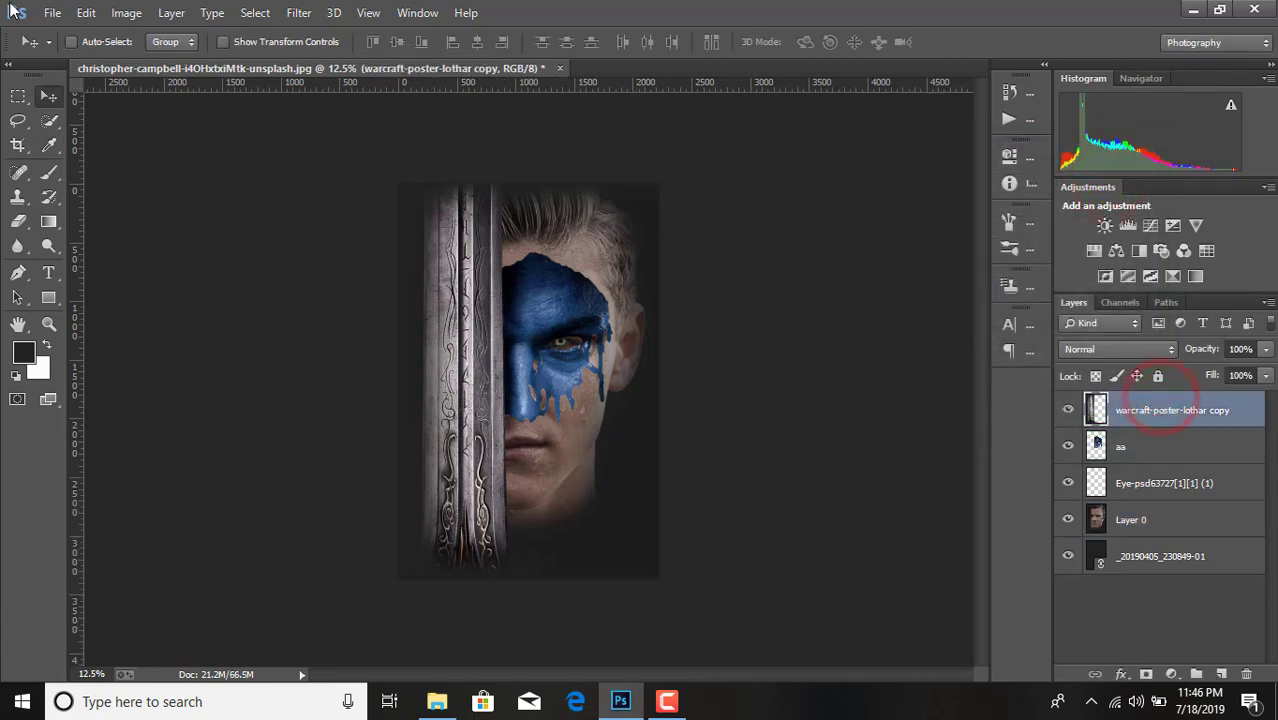
Step: Place the linked warcraft logo file, scaled to about 172% across the poster's bottom
{"action": "left_click", "coordinate": [52, 12]}
{"action": "left_click", "coordinate": [88, 300]}
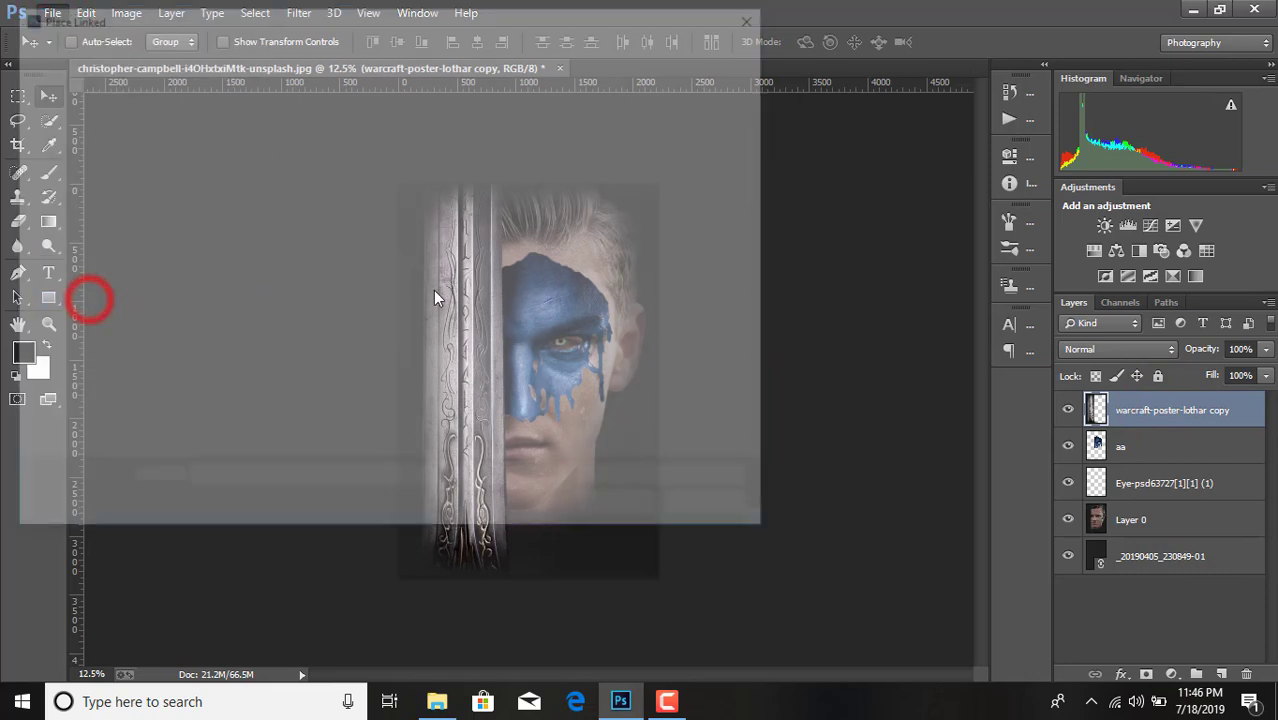
{"action": "scroll", "coordinate": [520, 255], "scroll_direction": "down", "scroll_amount": 1}
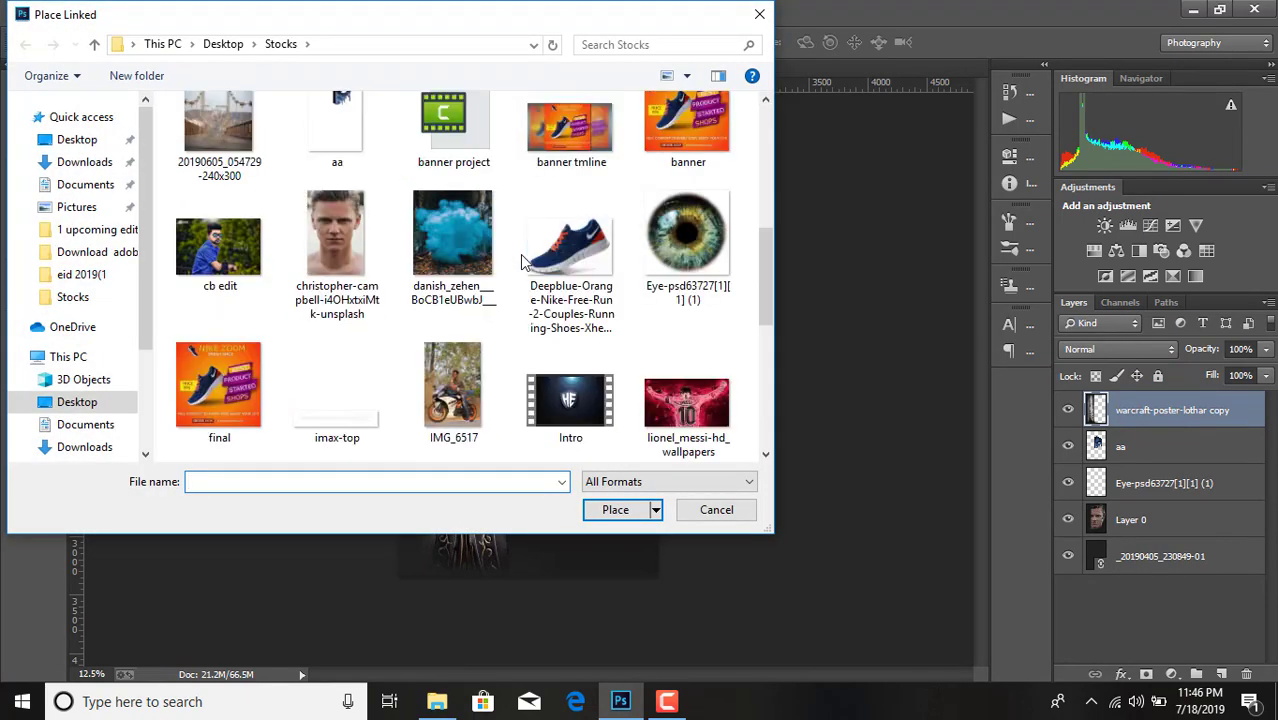
{"action": "scroll", "coordinate": [520, 255], "scroll_direction": "down", "scroll_amount": 1}
{"action": "scroll", "coordinate": [520, 254], "scroll_direction": "down", "scroll_amount": 1}
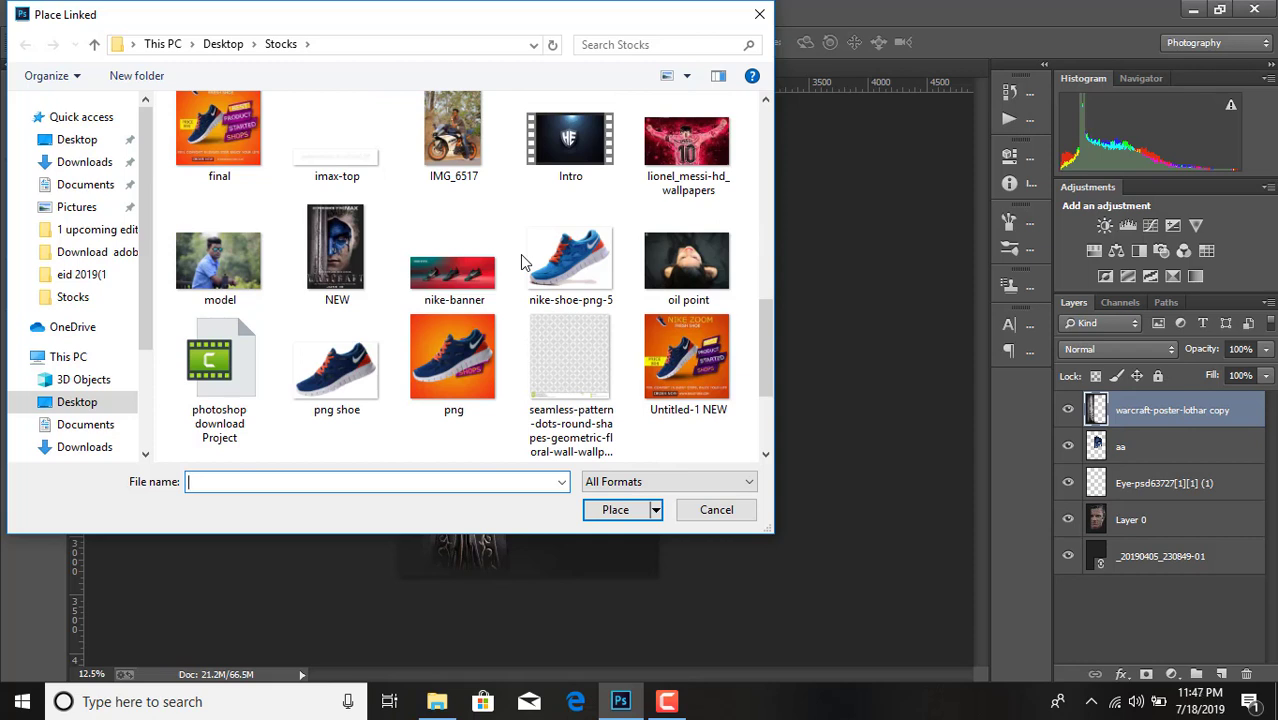
{"action": "scroll", "coordinate": [520, 254], "scroll_direction": "down", "scroll_amount": 1}
{"action": "left_click", "coordinate": [335, 389]}
{"action": "left_click", "coordinate": [335, 389]}
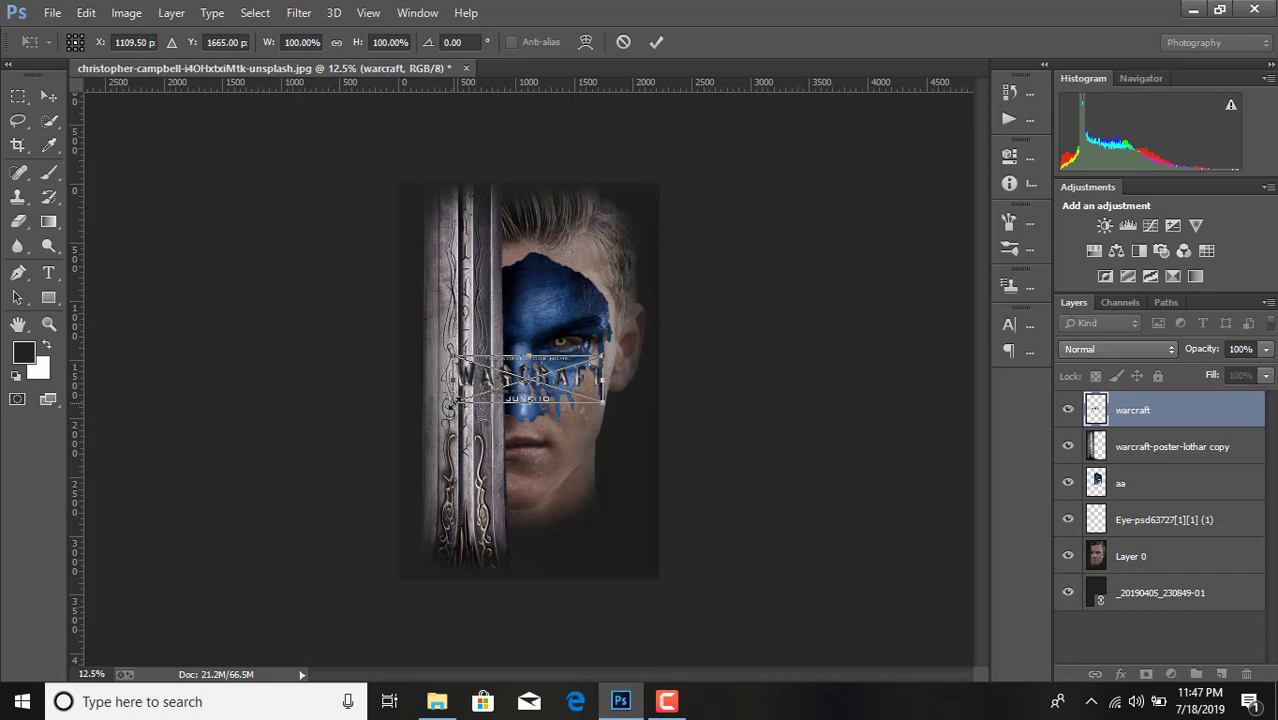
{"action": "left_click_drag", "start_coordinate": [453, 403], "coordinate": [396, 420]}
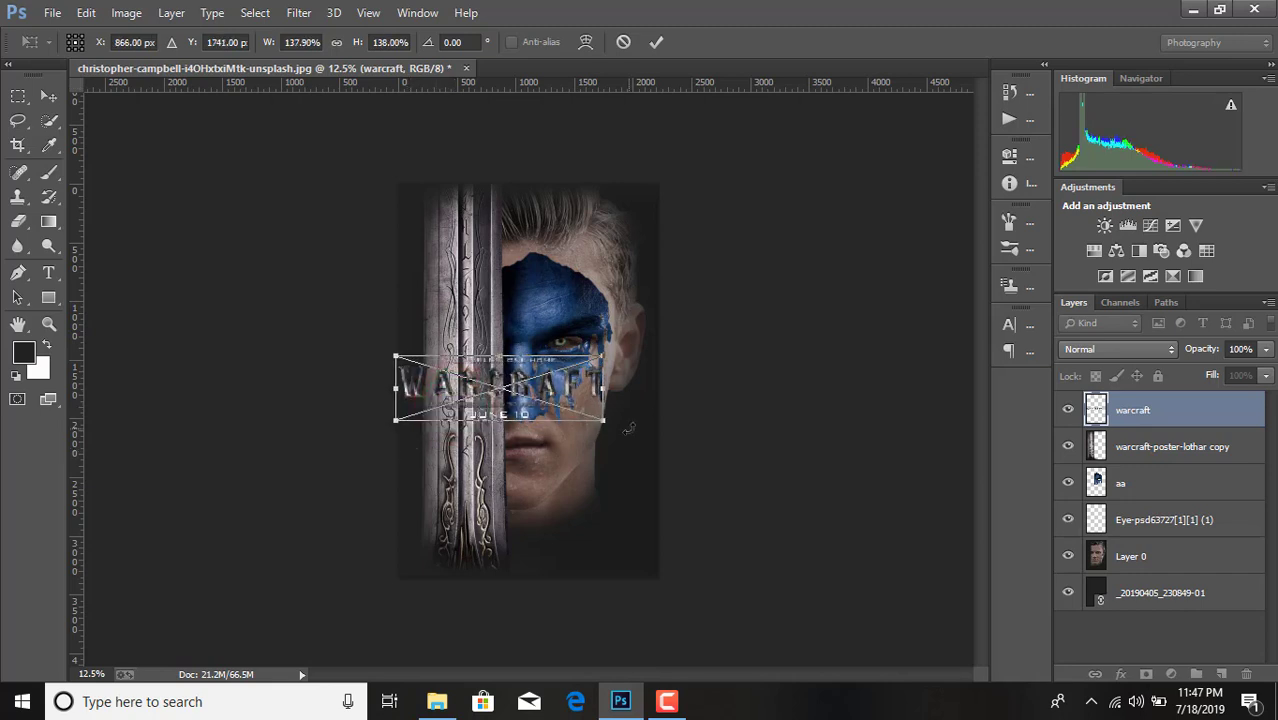
{"action": "mouse_move", "coordinate": [601, 424]}
{"action": "left_mouse_down"}
{"action": "mouse_move", "coordinate": [656, 436]}
{"action": "mouse_move", "coordinate": [622, 537]}
{"action": "left_mouse_up"}
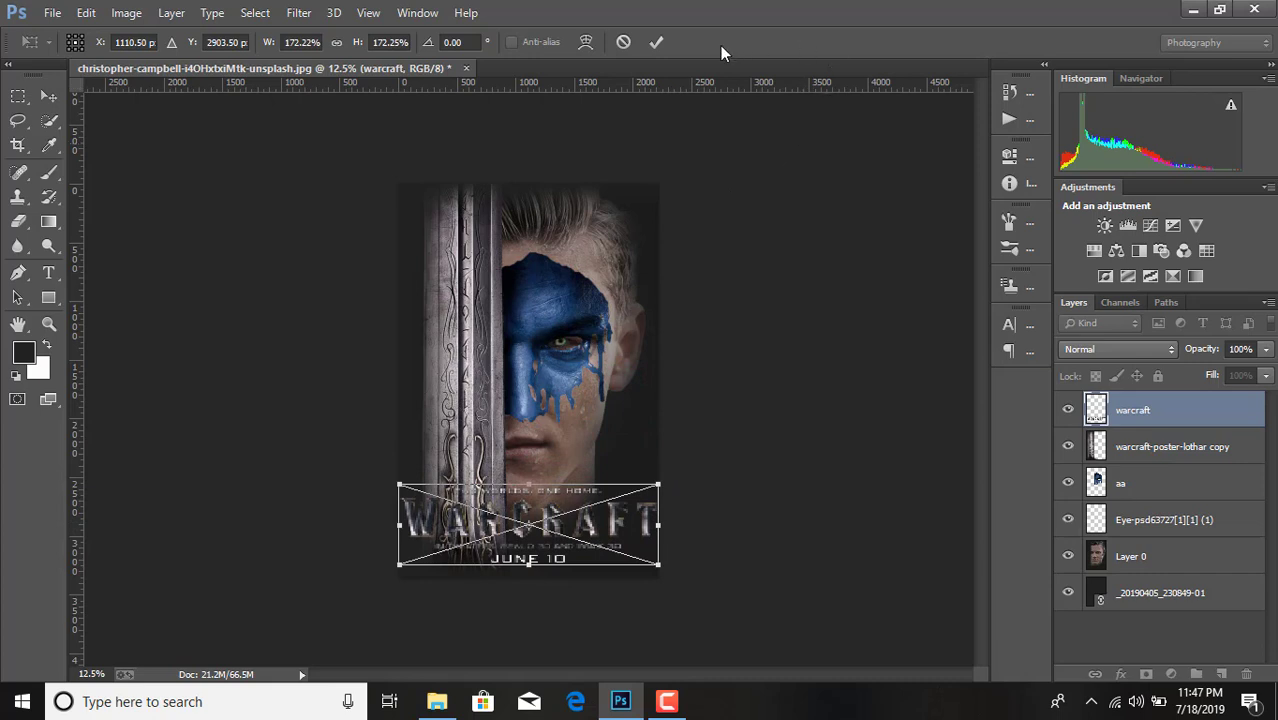
{"action": "left_click", "coordinate": [650, 42]}
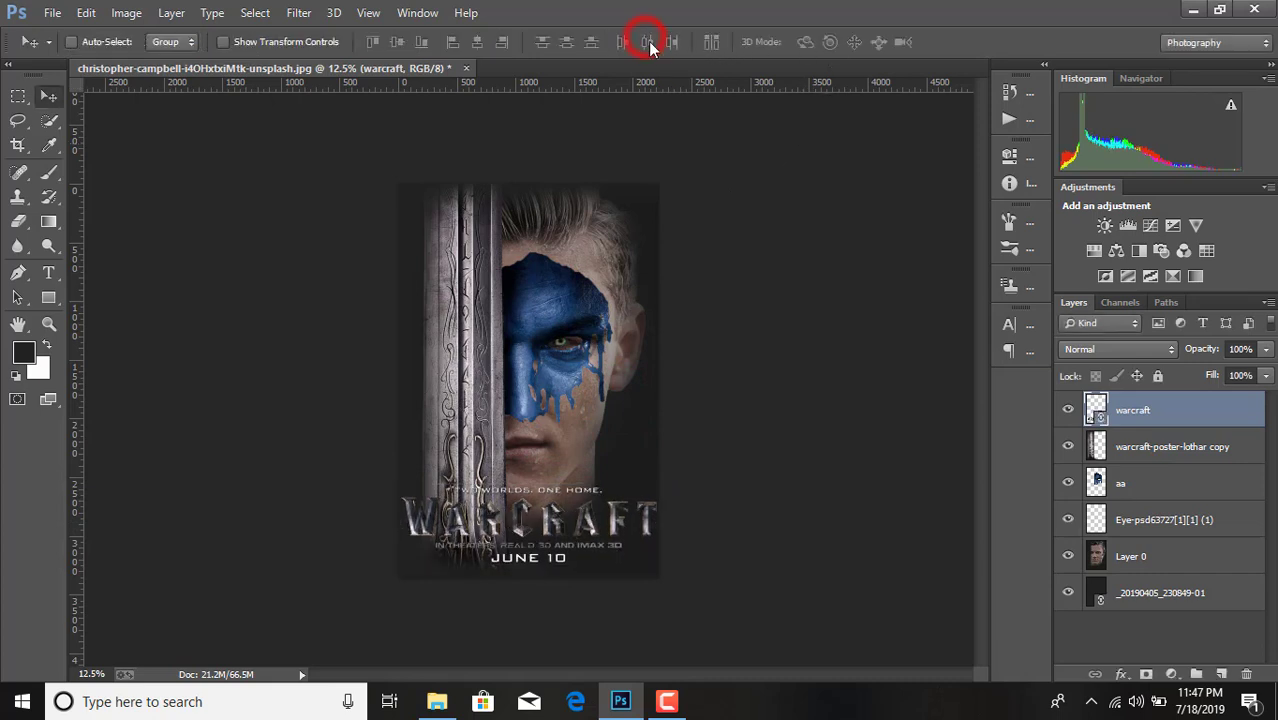
Step: Merge the aa, Eye and Layer 0 layers into one layer
{"action": "left_click", "coordinate": [1147, 447]}
{"action": "left_click", "coordinate": [1157, 488]}
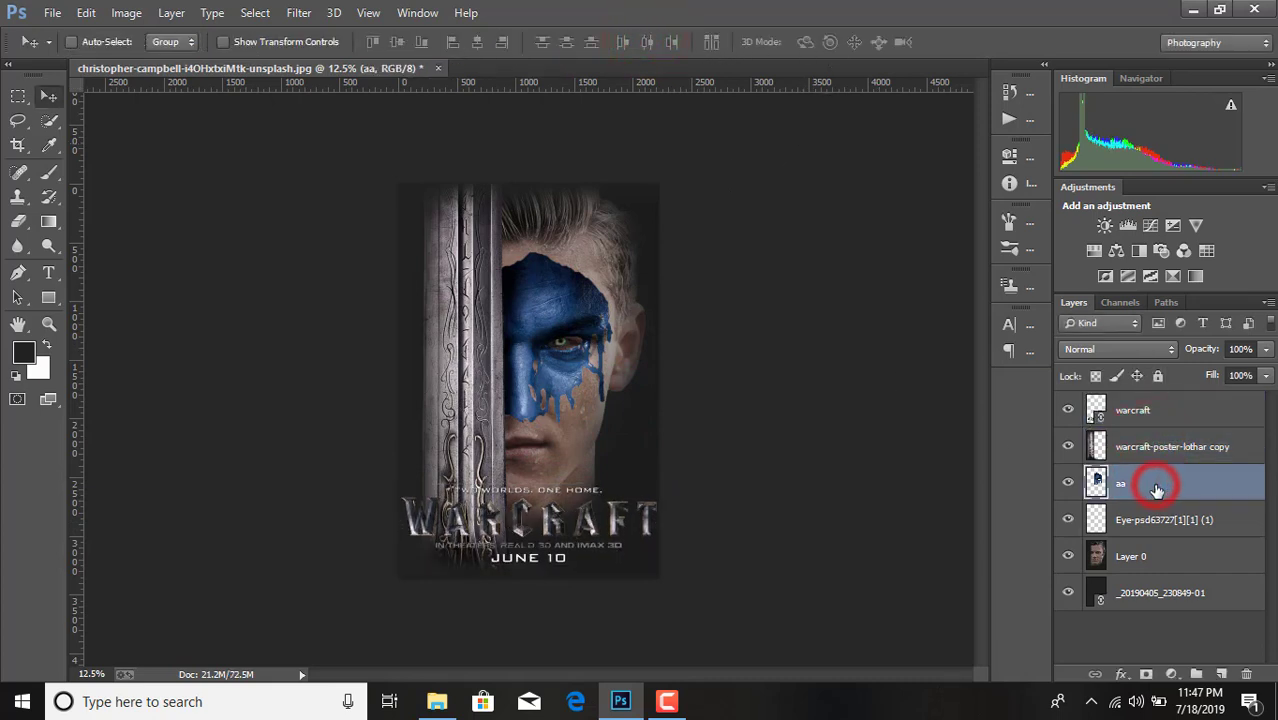
{"action": "left_click", "coordinate": [1152, 520], "text": "shift"}
{"action": "left_click", "coordinate": [1153, 555], "text": "shift"}
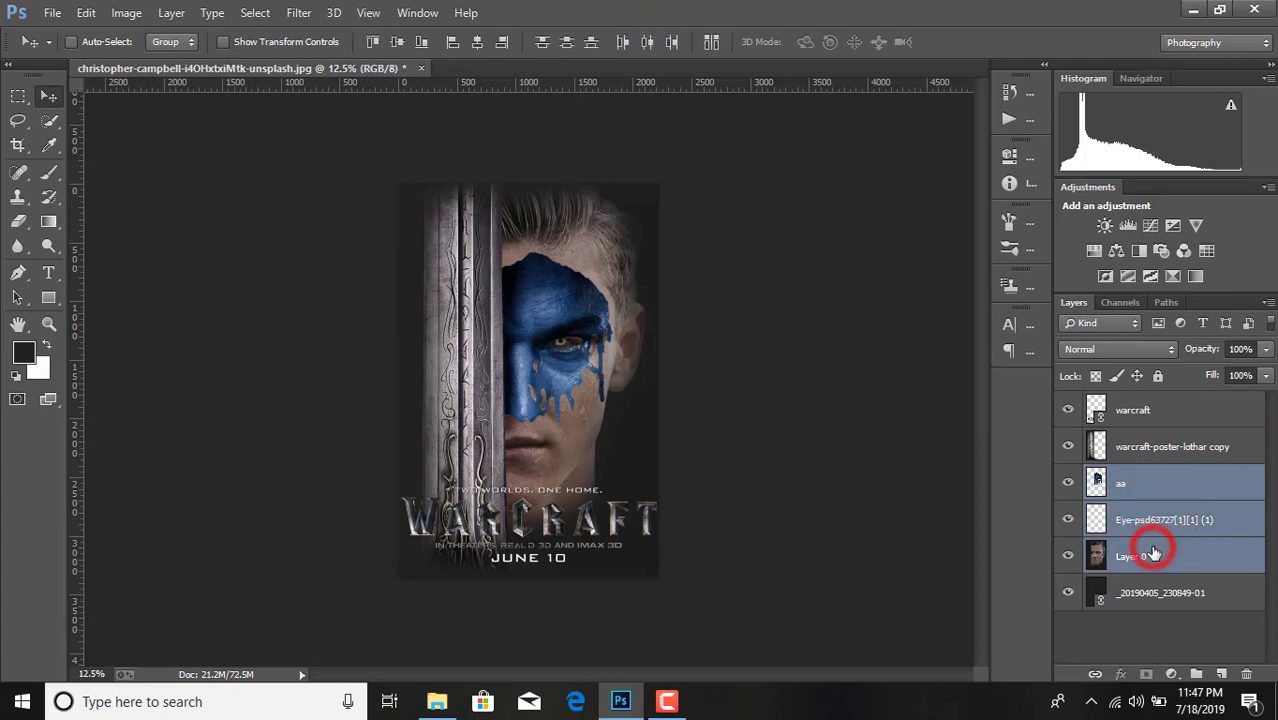
{"action": "right_click", "coordinate": [1153, 555]}
{"action": "left_click", "coordinate": [838, 537]}
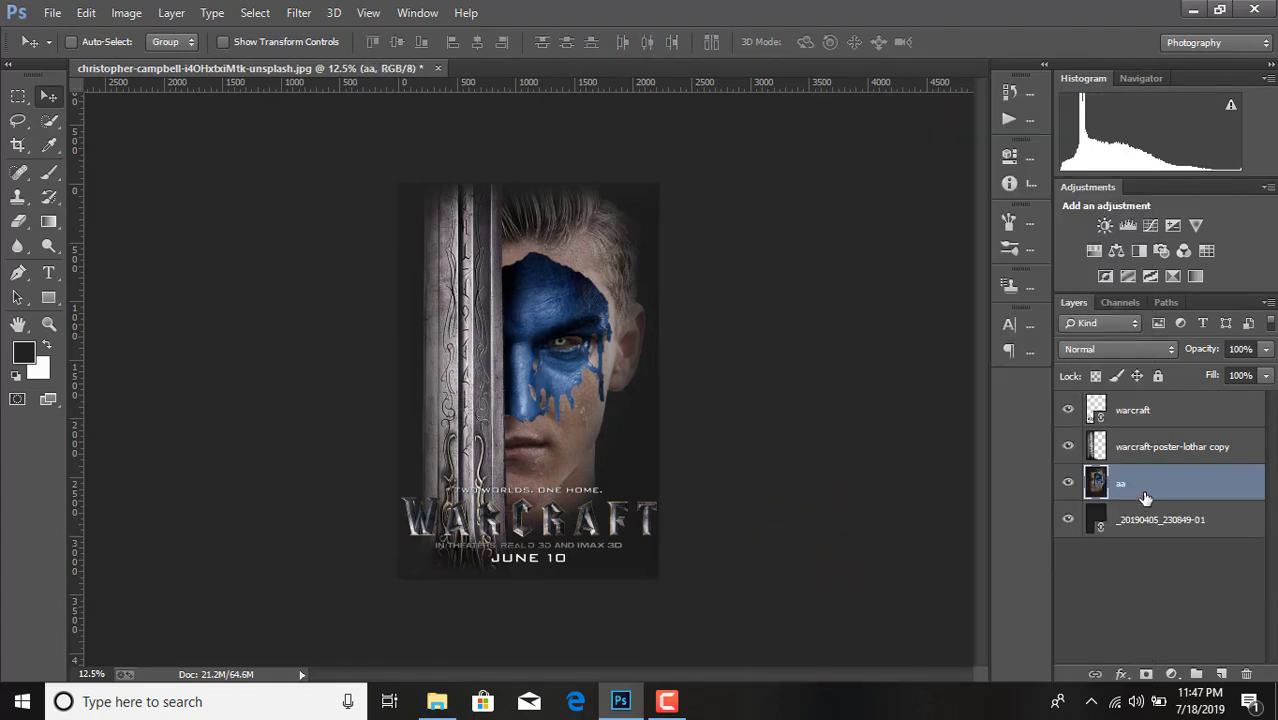
Step: Scale the merged face layer to about 106% and nudge it slightly right
{"action": "key", "text": "ctrl+t"}
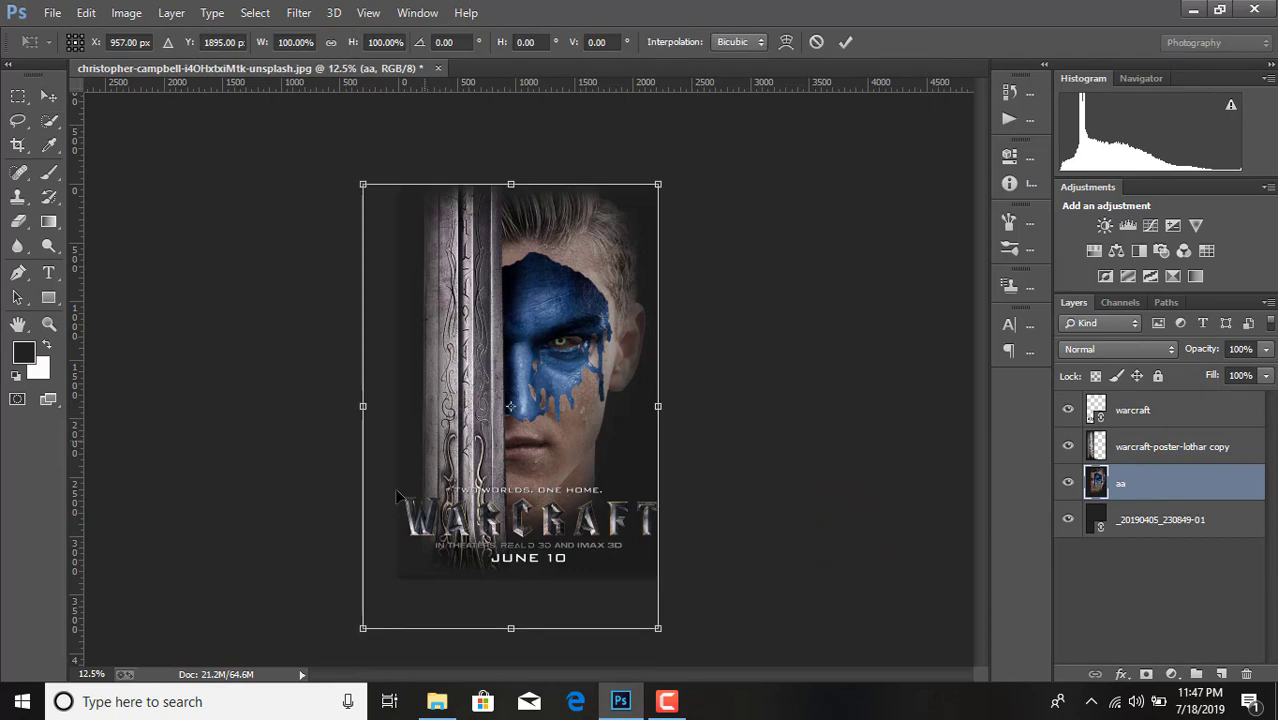
{"action": "left_click_drag", "start_coordinate": [361, 630], "coordinate": [348, 647]}
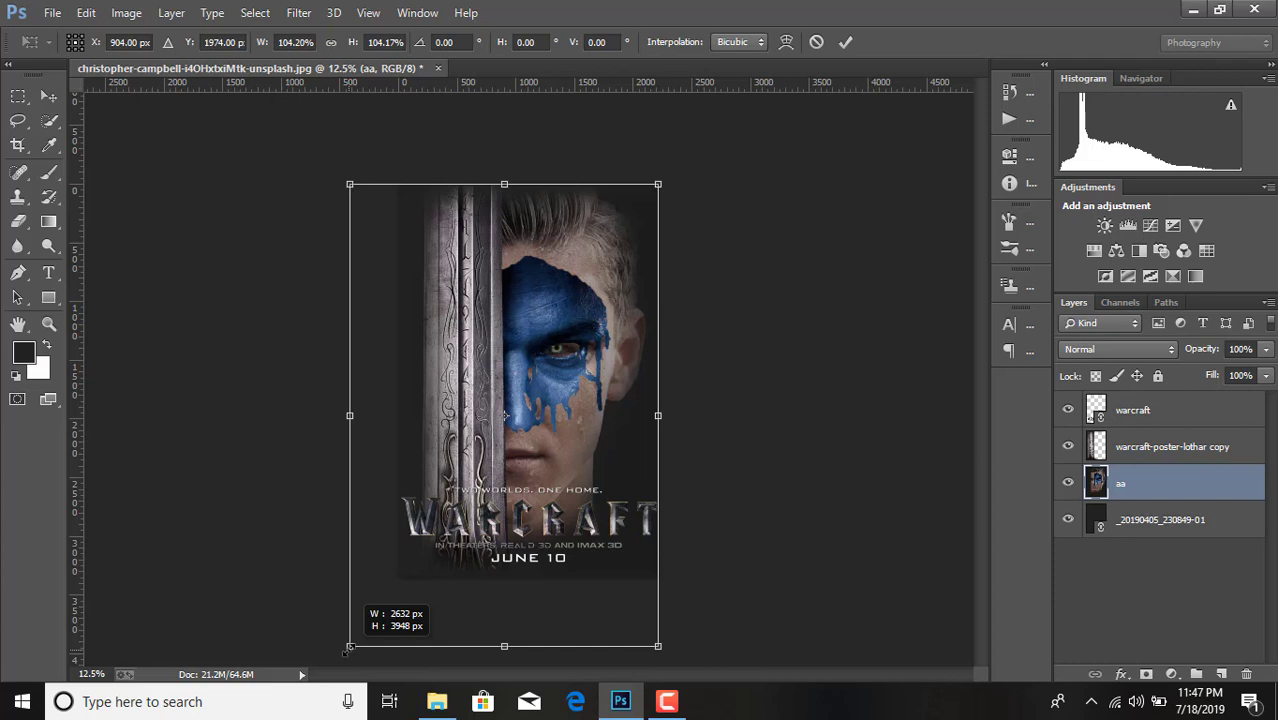
{"action": "left_click_drag", "start_coordinate": [348, 648], "coordinate": [348, 649]}
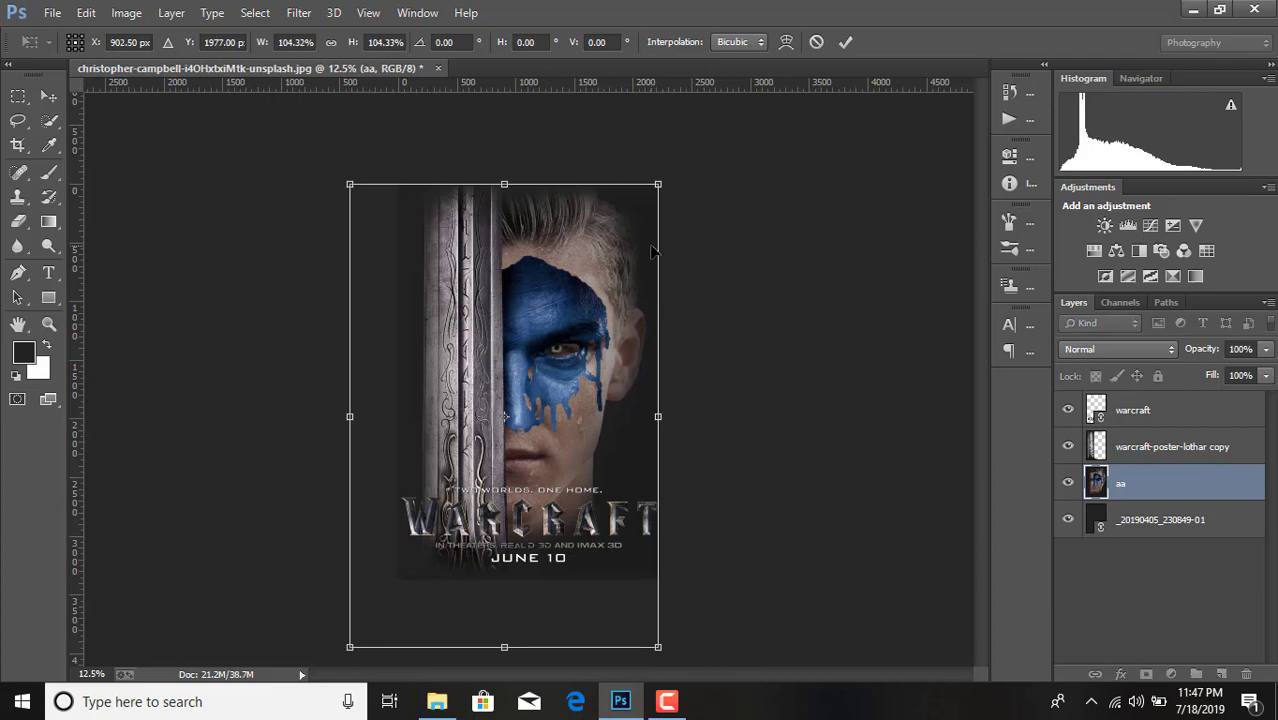
{"action": "key", "text": "Right"}
{"action": "key", "text": "Right"}
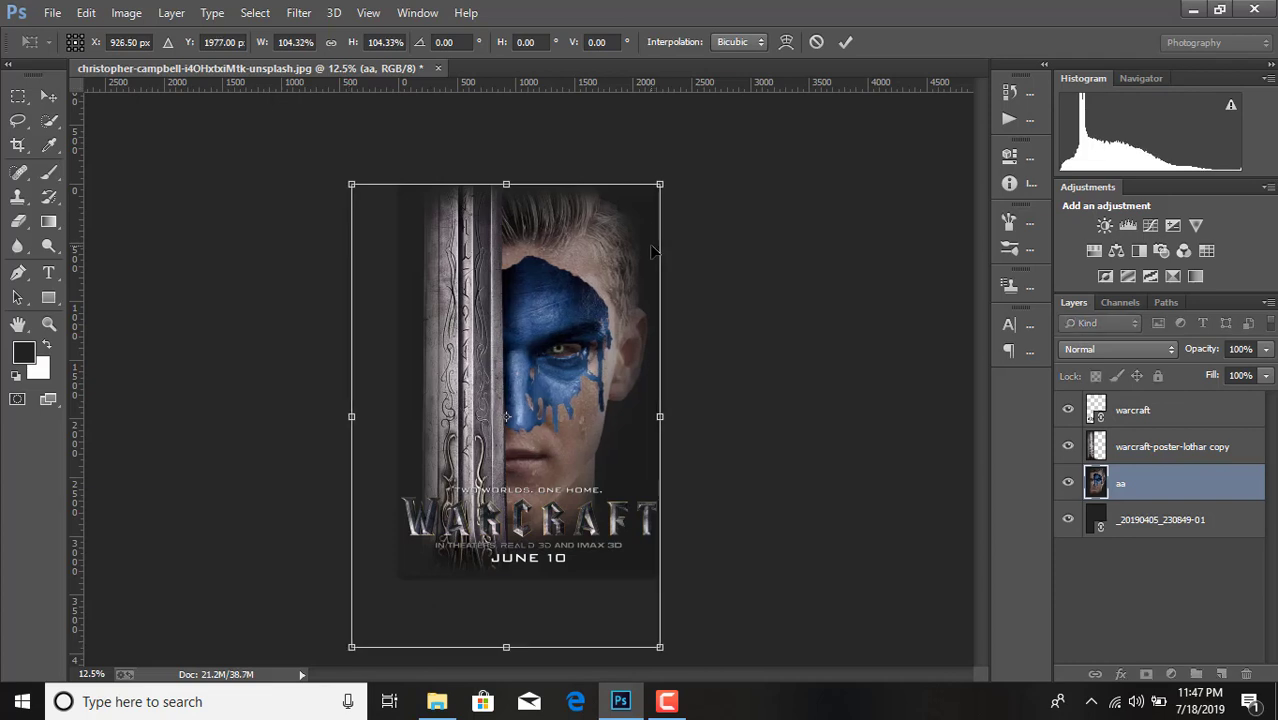
{"action": "key", "text": "Right"}
{"action": "key", "text": "Right"}
{"action": "key", "text": "Right"}
{"action": "key", "text": "Right"}
{"action": "key", "text": "Right"}
{"action": "key", "text": "Right"}
{"action": "key", "text": "Right"}
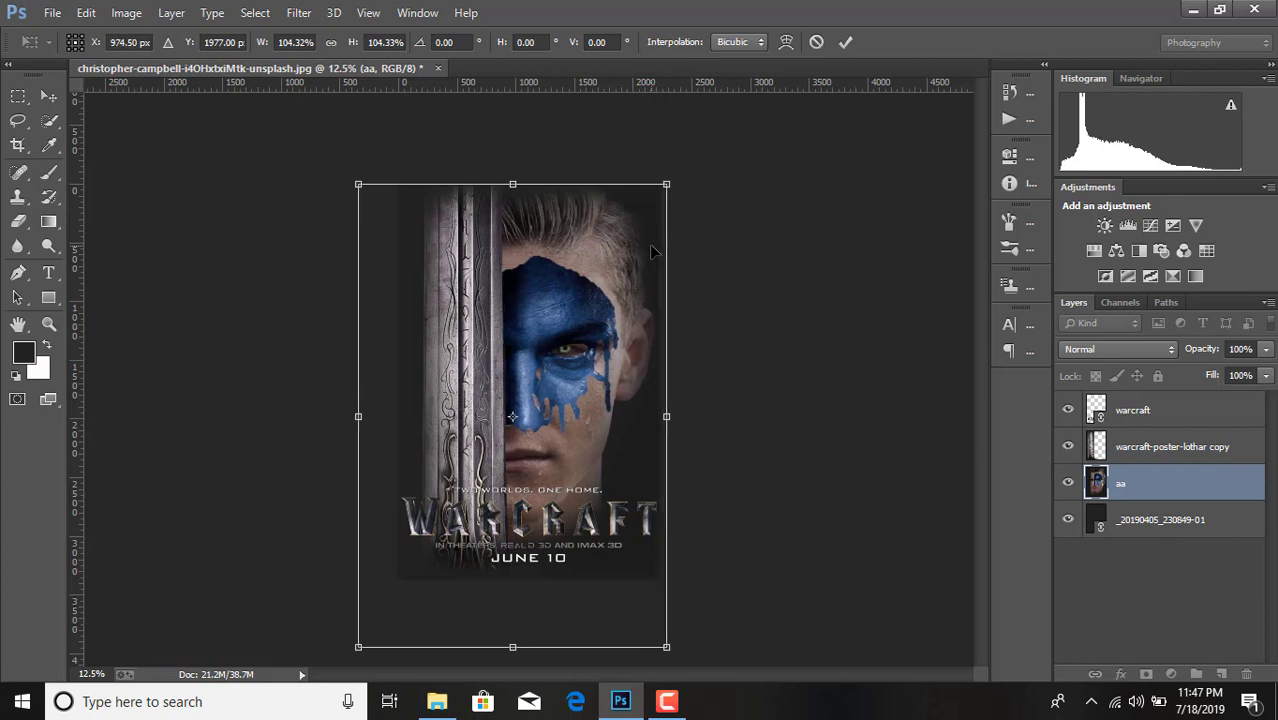
{"action": "left_click_drag", "start_coordinate": [364, 641], "coordinate": [354, 654]}
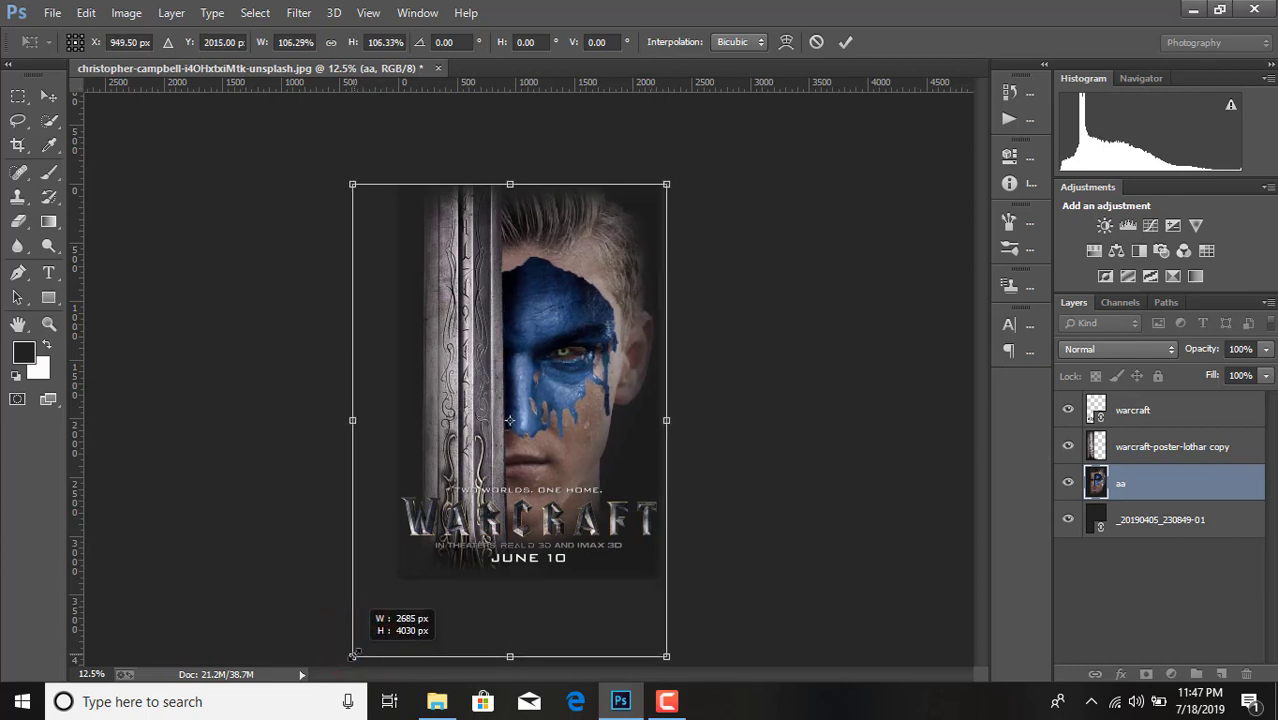
{"action": "left_click", "coordinate": [845, 41]}
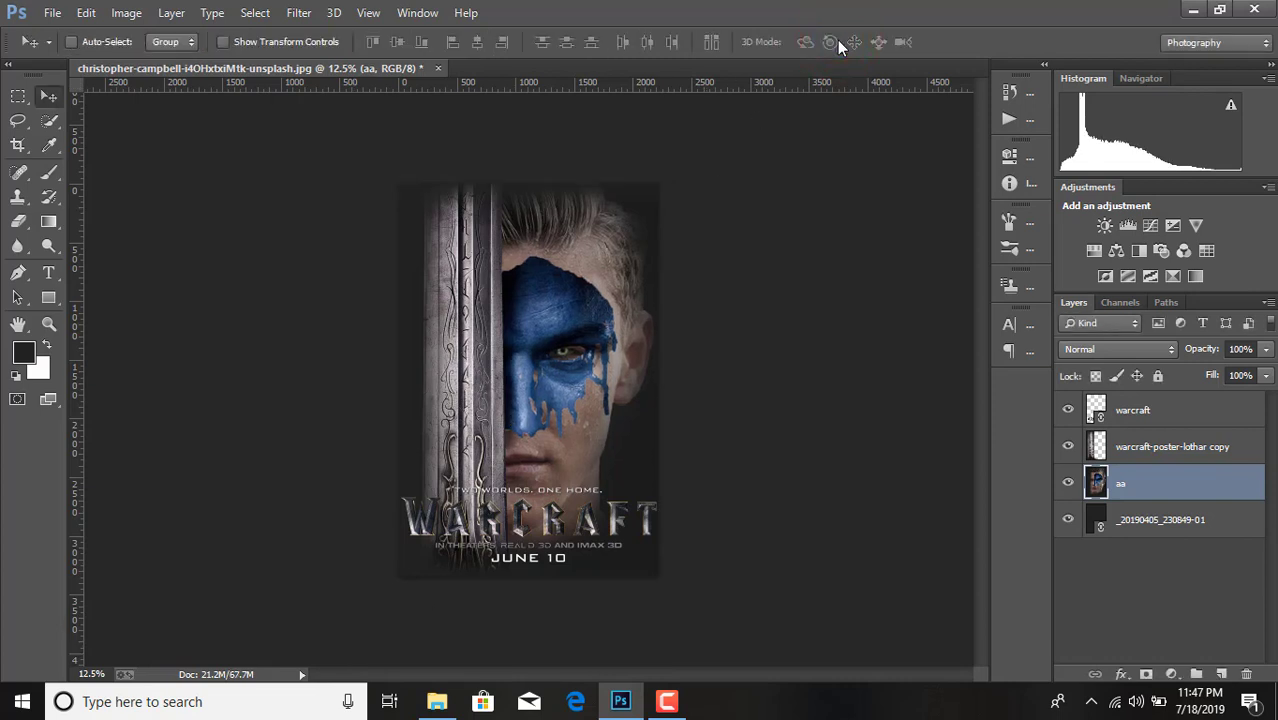
Step: Move the warcraft logo layer slightly down so JUNE 10 sits nearer the bottom edge
{"action": "left_click", "coordinate": [1188, 409]}
{"action": "left_click_drag", "start_coordinate": [559, 537], "coordinate": [561, 541]}
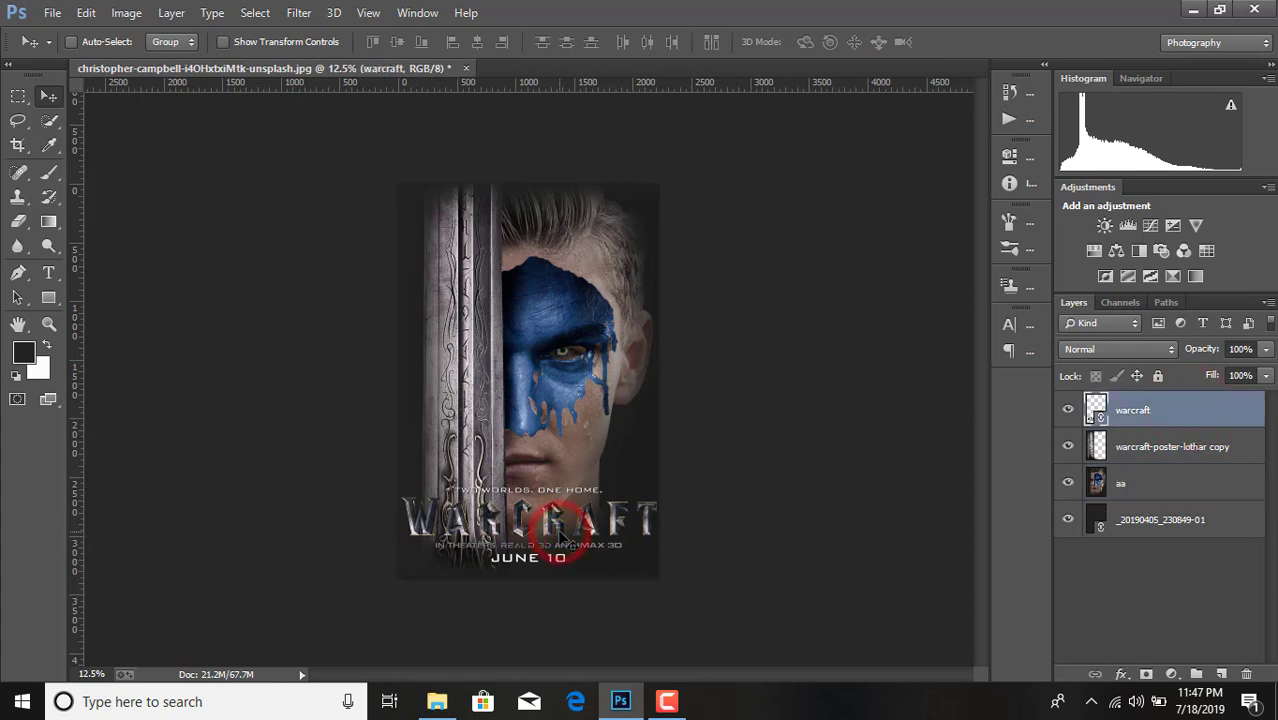
{"action": "key", "text": "shift+Down"}
{"action": "key", "text": "shift+Down"}
{"action": "key", "text": "shift+Down"}
{"action": "key", "text": "shift+Down"}
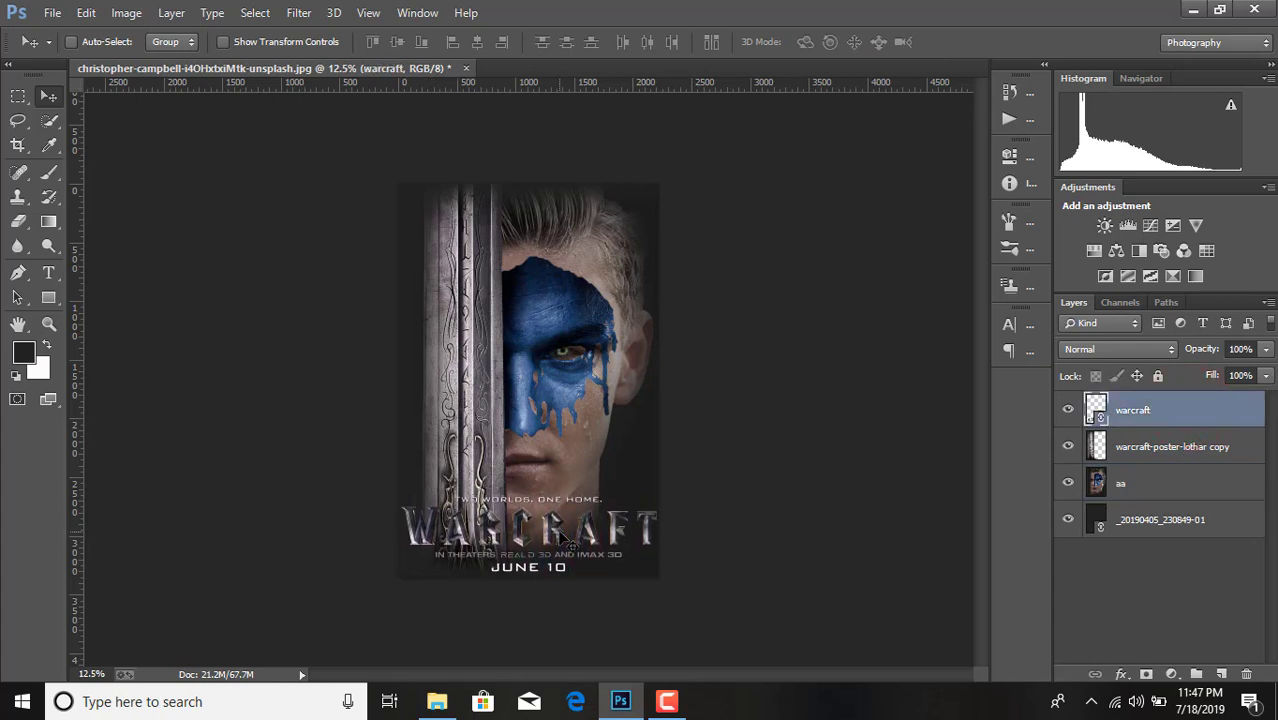
{"action": "key", "text": "shift+Down"}
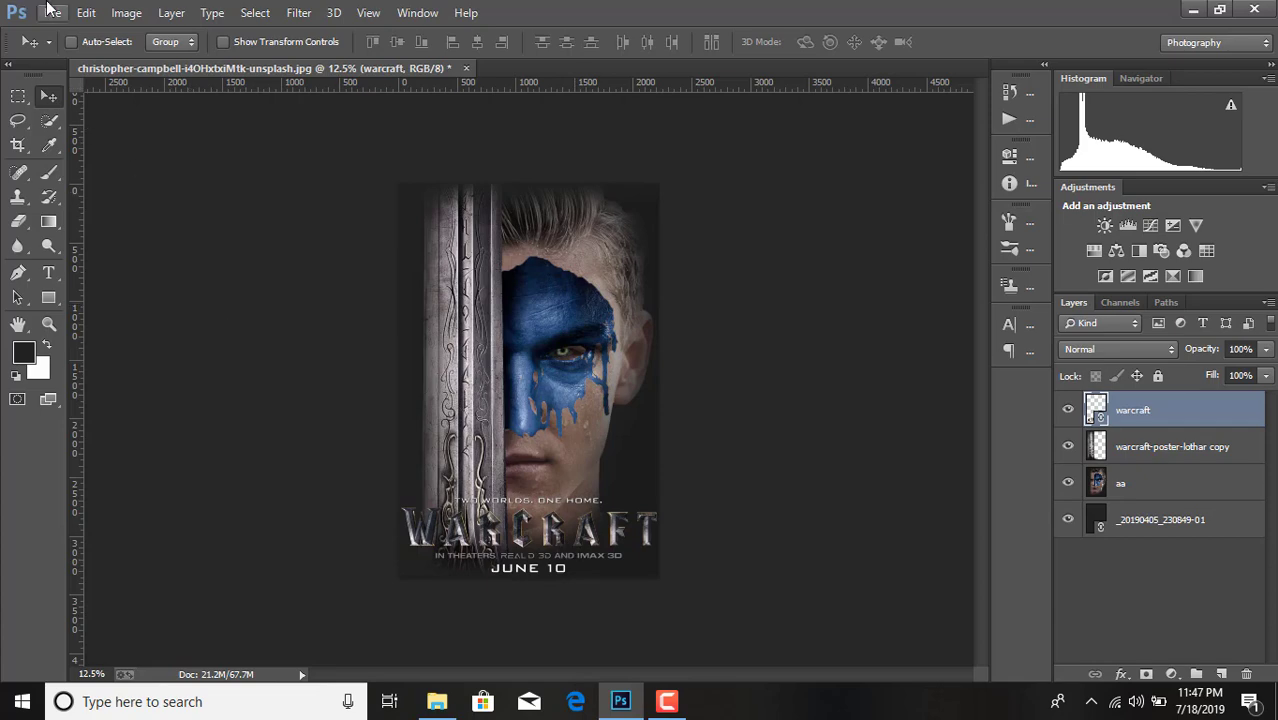
{"action": "left_click", "coordinate": [52, 12]}
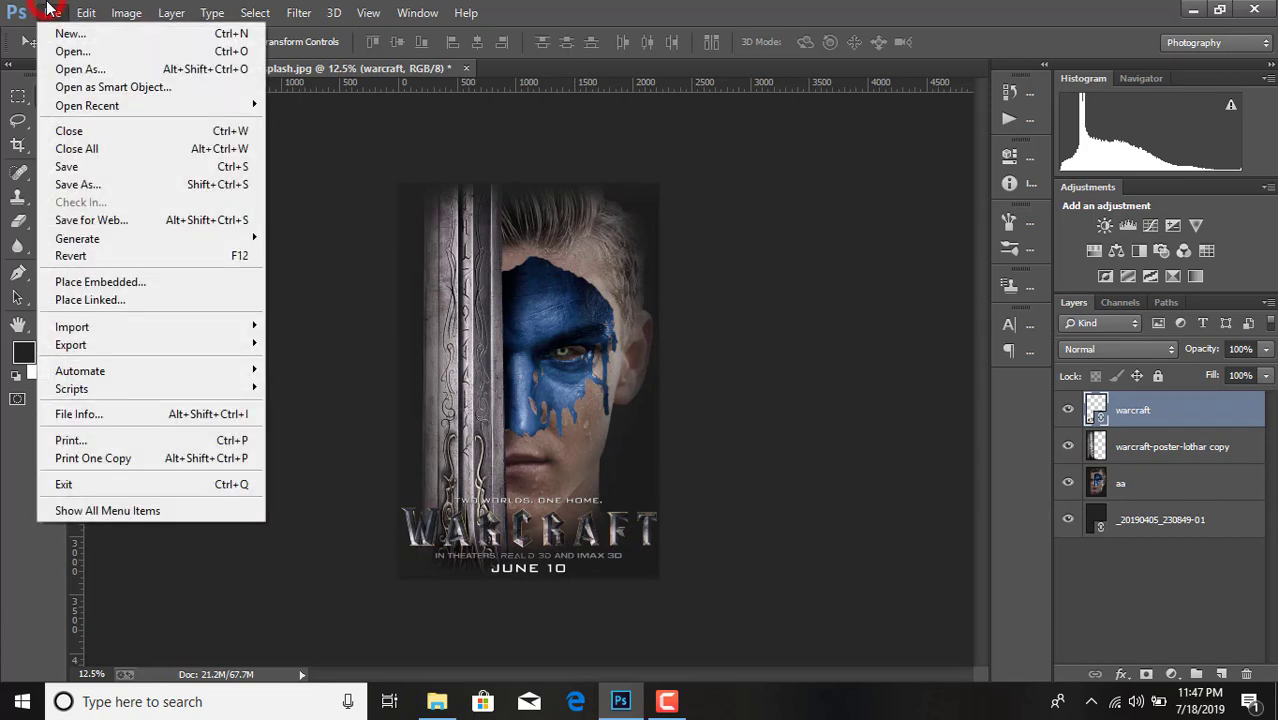
Step: Place the imax-top image, enlarged to about 236%, along the poster's top edge
{"action": "left_click", "coordinate": [88, 294]}
{"action": "scroll", "coordinate": [416, 288], "scroll_direction": "down", "scroll_amount": 3}
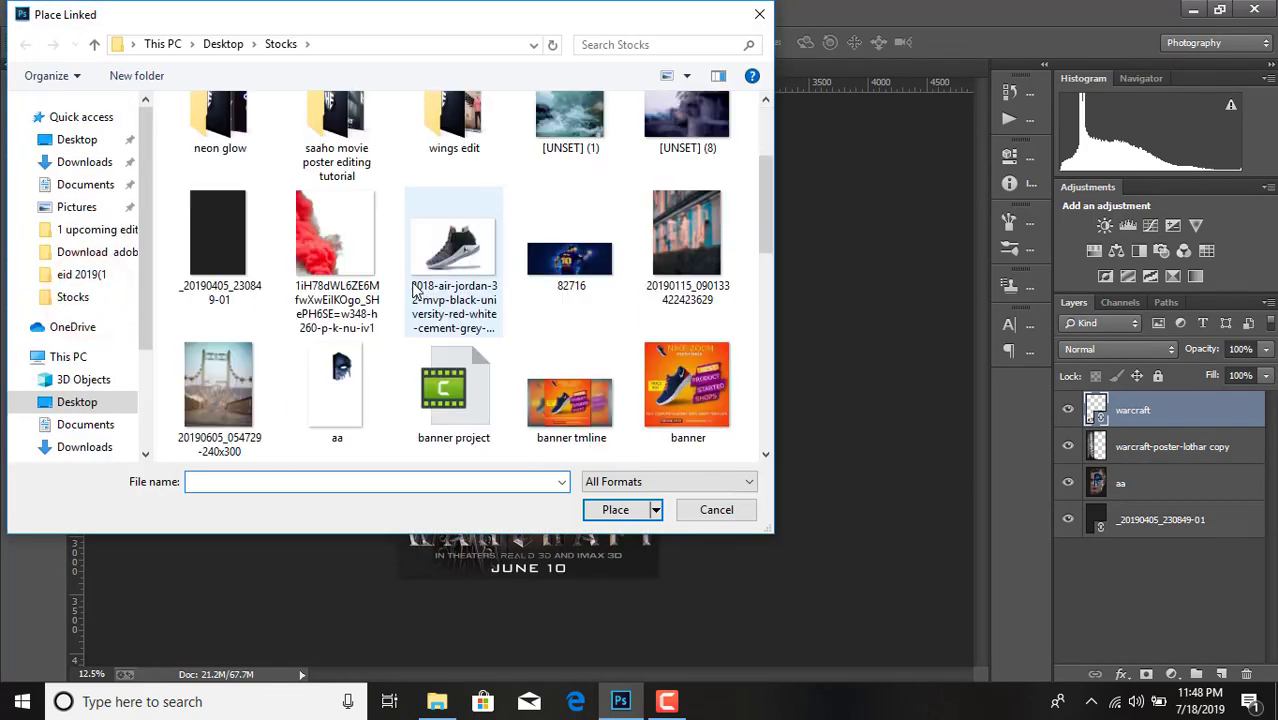
{"action": "scroll", "coordinate": [416, 288], "scroll_direction": "down", "scroll_amount": 1}
{"action": "scroll", "coordinate": [416, 288], "scroll_direction": "down", "scroll_amount": 1}
{"action": "scroll", "coordinate": [390, 295], "scroll_direction": "down", "scroll_amount": 1}
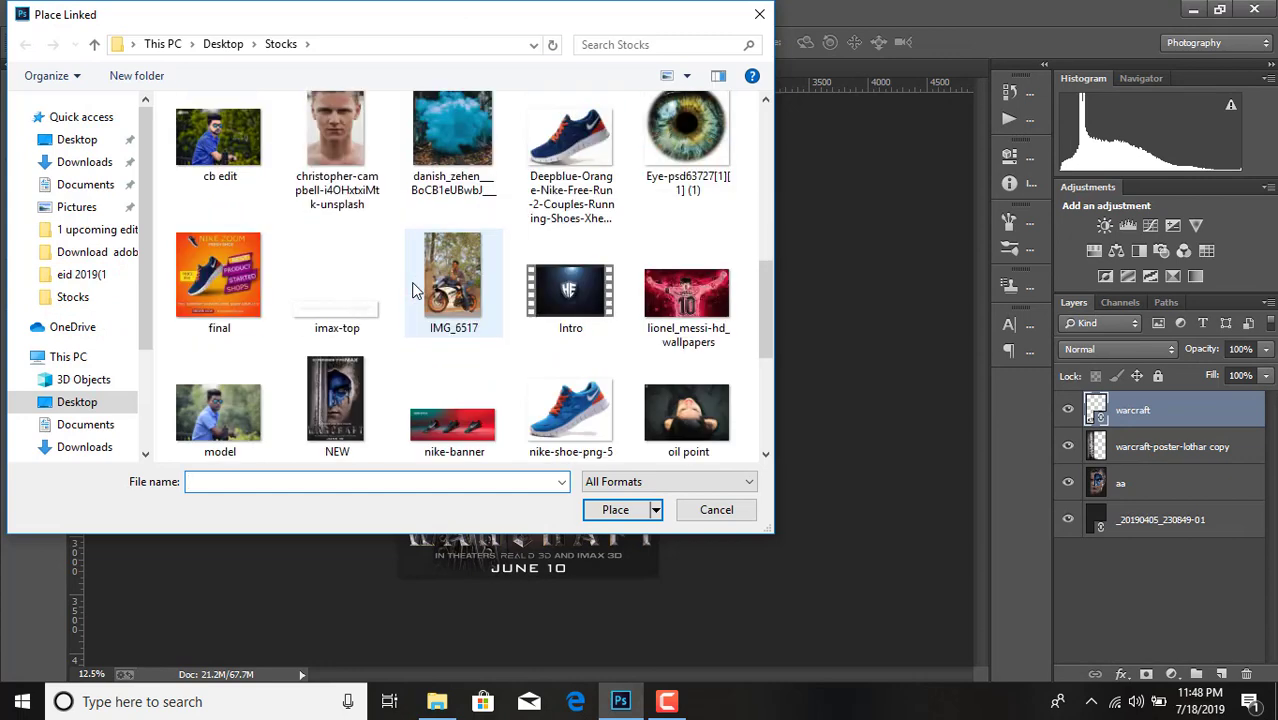
{"action": "double_click", "coordinate": [350, 300]}
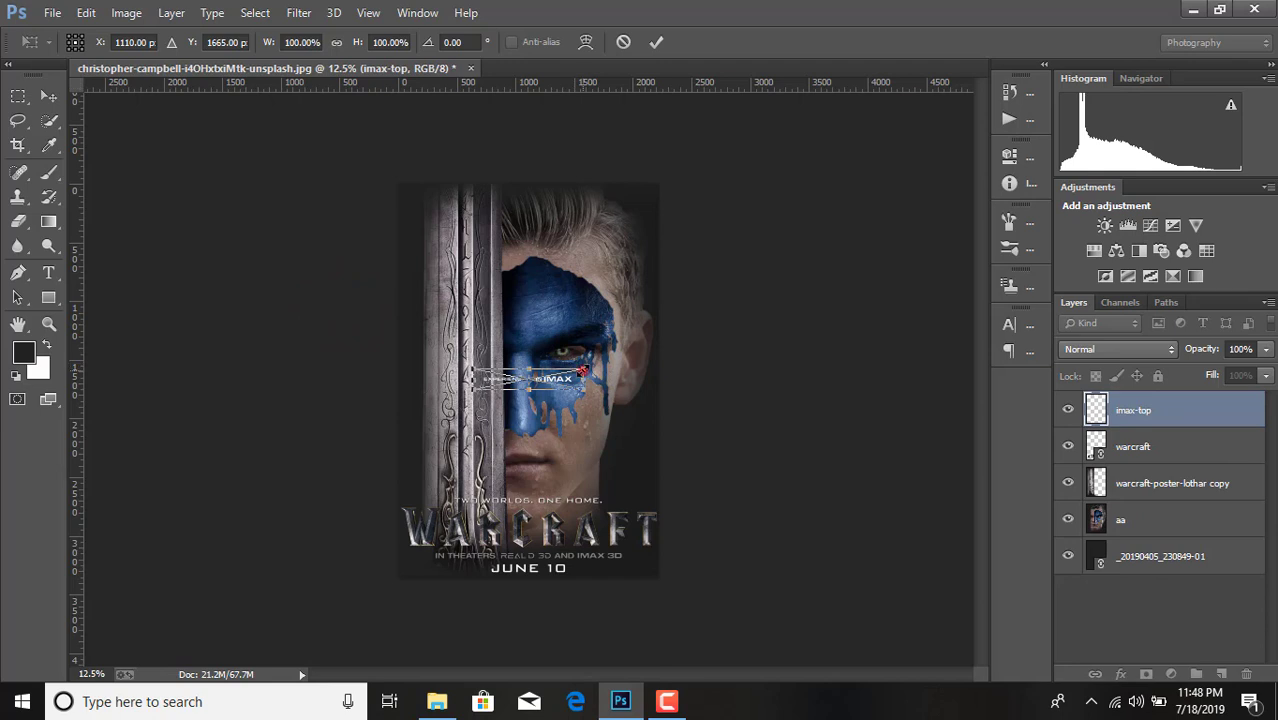
{"action": "left_click_drag", "start_coordinate": [582, 371], "coordinate": [656, 372]}
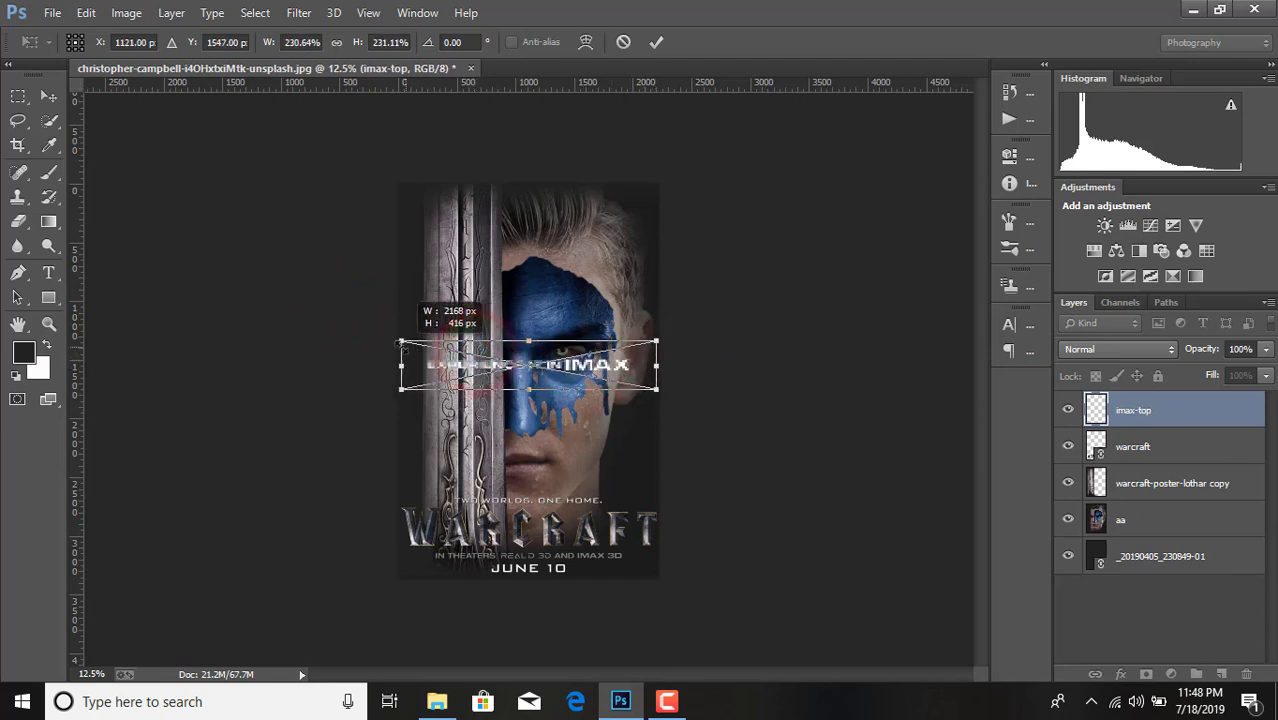
{"action": "left_click_drag", "start_coordinate": [476, 353], "coordinate": [397, 341]}
{"action": "left_click_drag", "start_coordinate": [591, 361], "coordinate": [604, 214]}
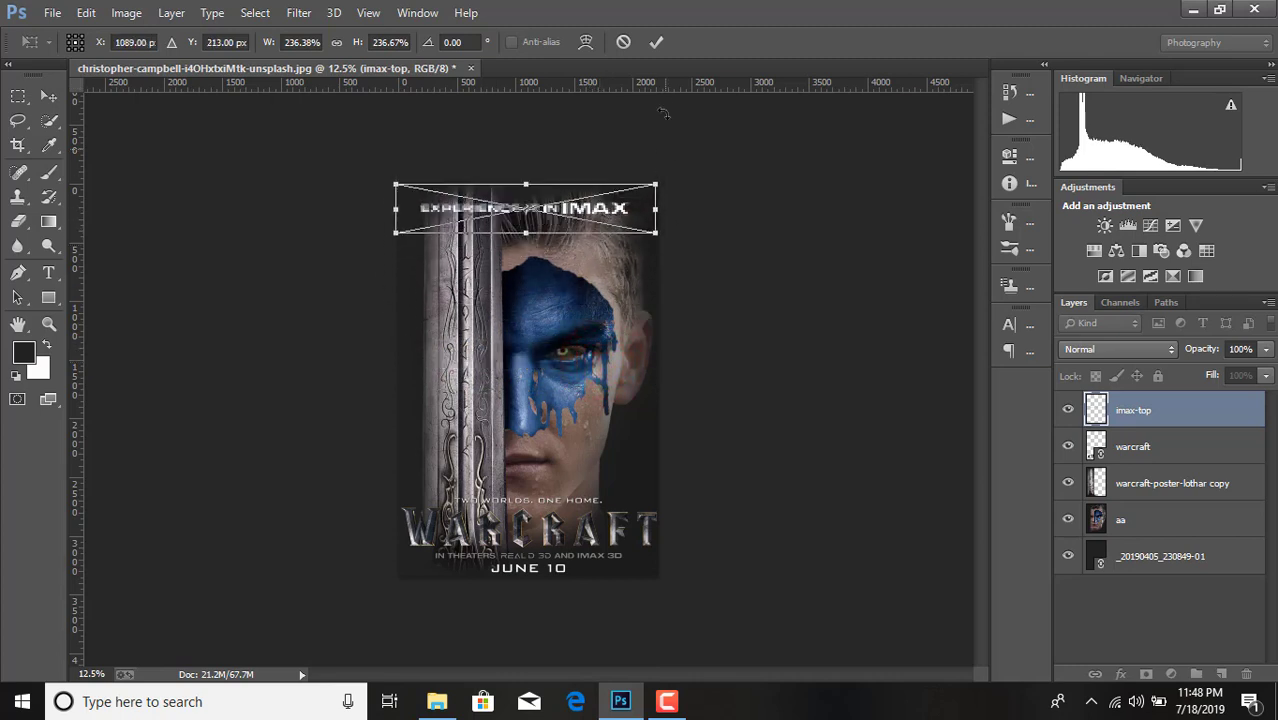
{"action": "left_click", "coordinate": [656, 41]}
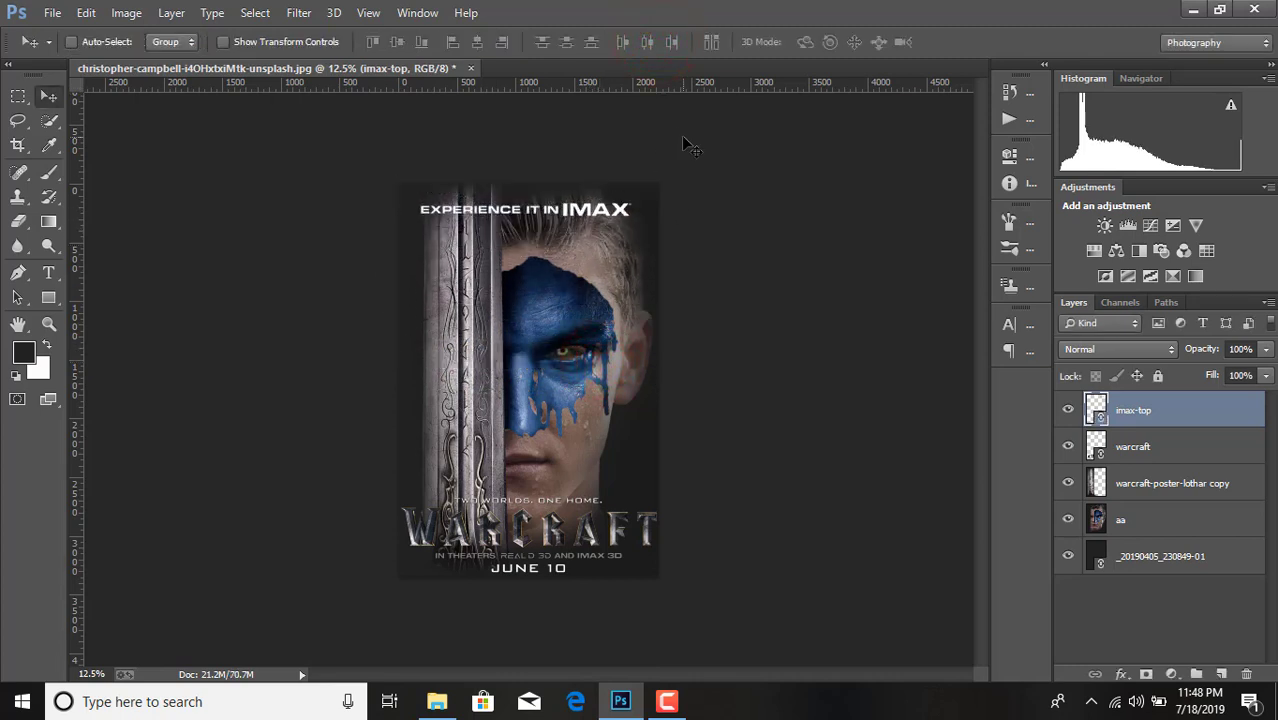
{"action": "key", "text": "shift+Up"}
{"action": "key", "text": "shift+Up"}
{"action": "key", "text": "shift+Up"}
{"action": "key", "text": "shift+Up"}
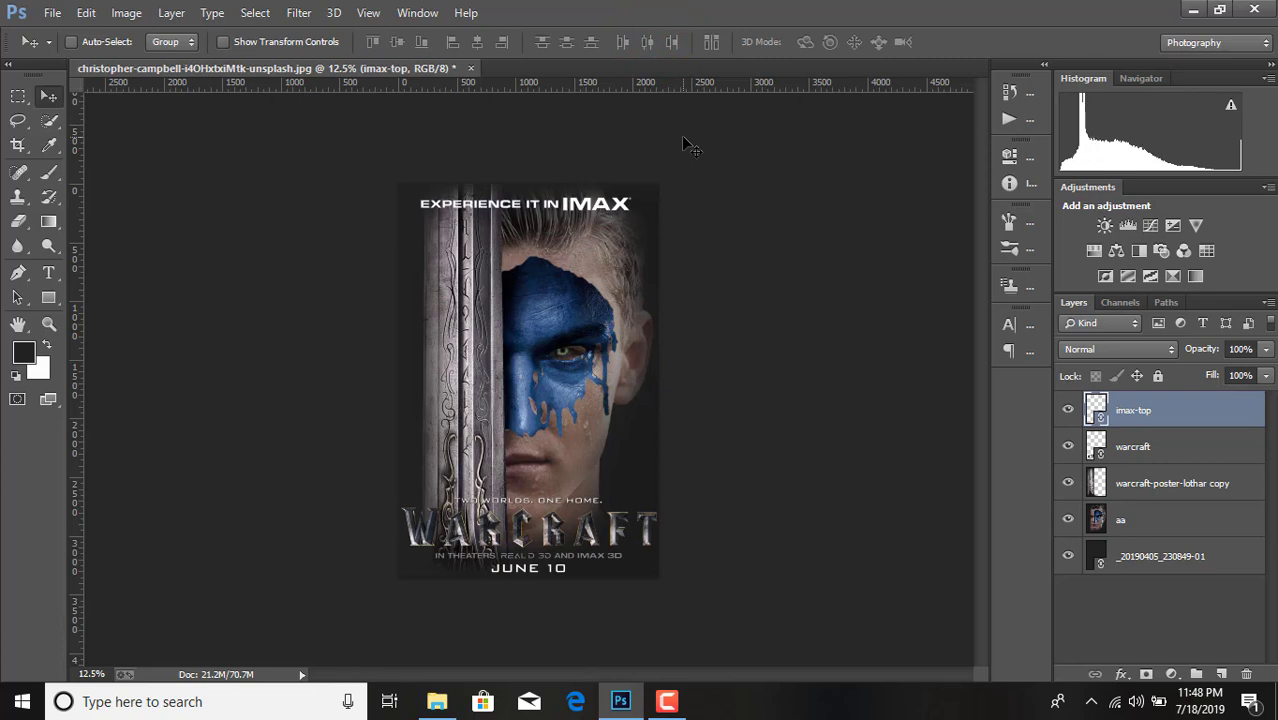
Step: Merge all visible layers into one, opening and cancelling Curves unchanged
{"action": "right_click", "coordinate": [1162, 557]}
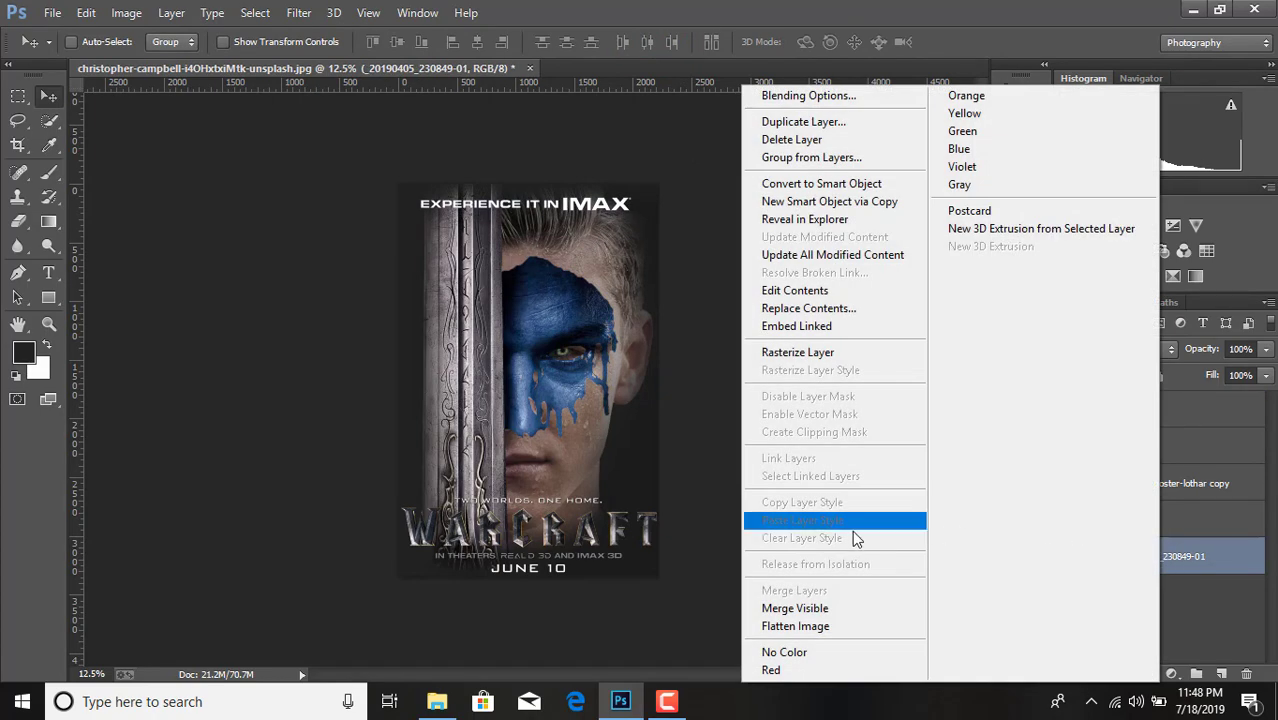
{"action": "left_click", "coordinate": [803, 608]}
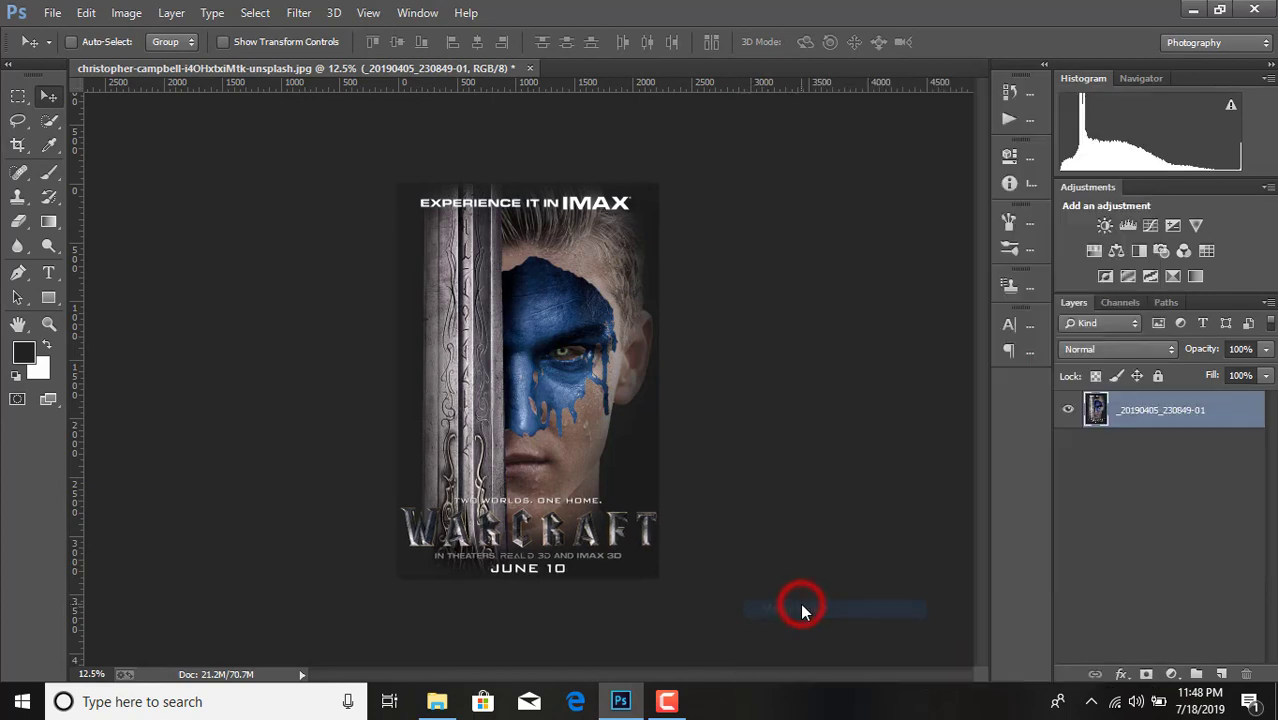
{"action": "left_click", "coordinate": [126, 12]}
{"action": "left_click", "coordinate": [140, 60]}
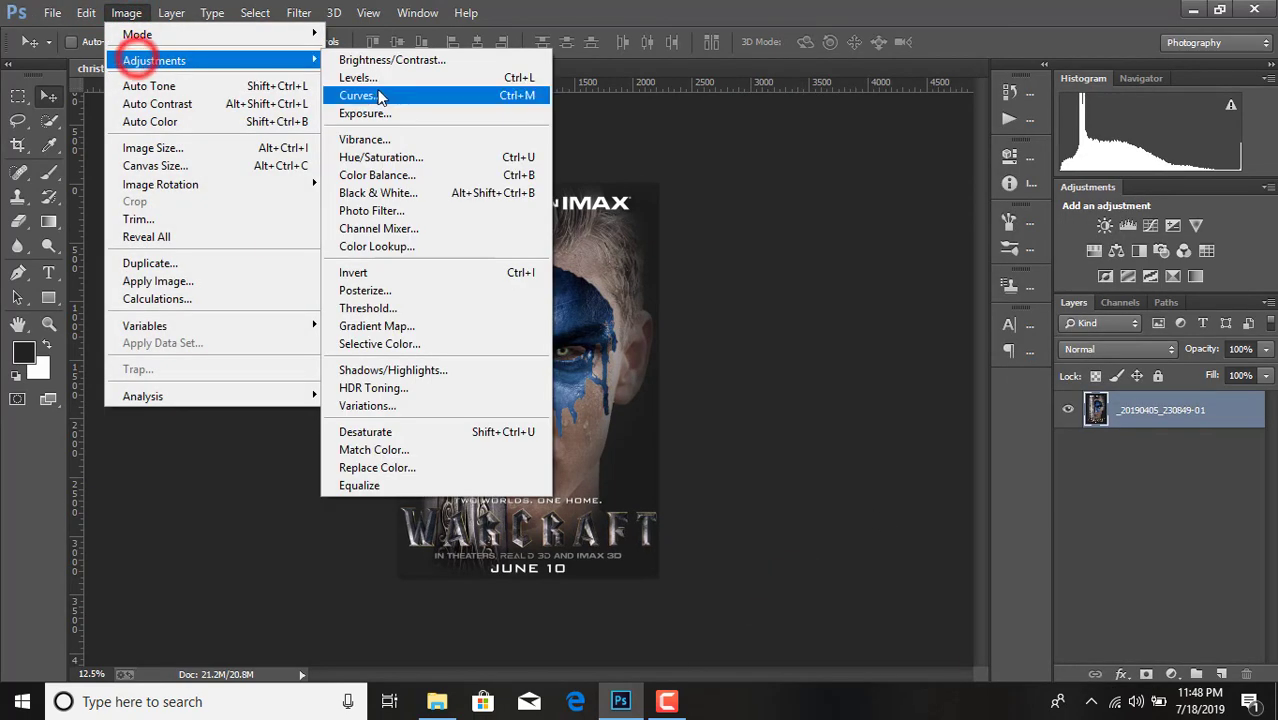
{"action": "left_click", "coordinate": [380, 96]}
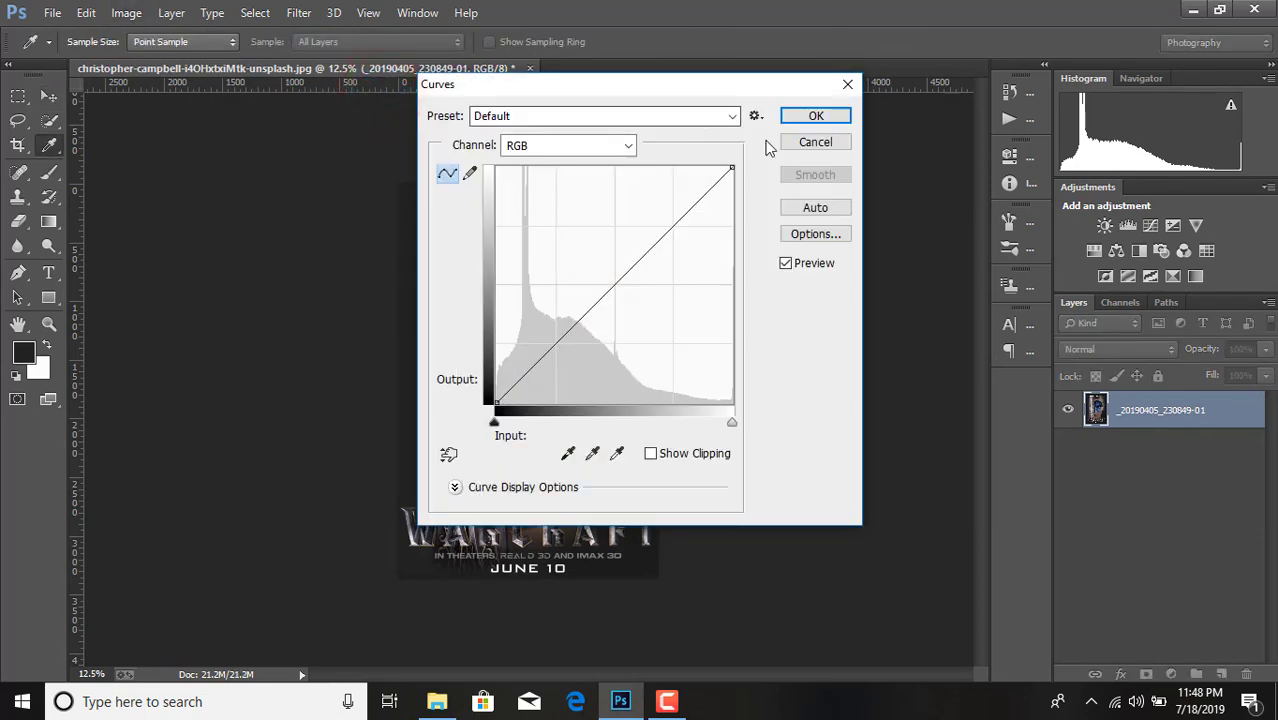
{"action": "left_click", "coordinate": [790, 141]}
Step: Apply Levels with black point 11, midtones 0.85 and white point 200
{"action": "left_click", "coordinate": [126, 12]}
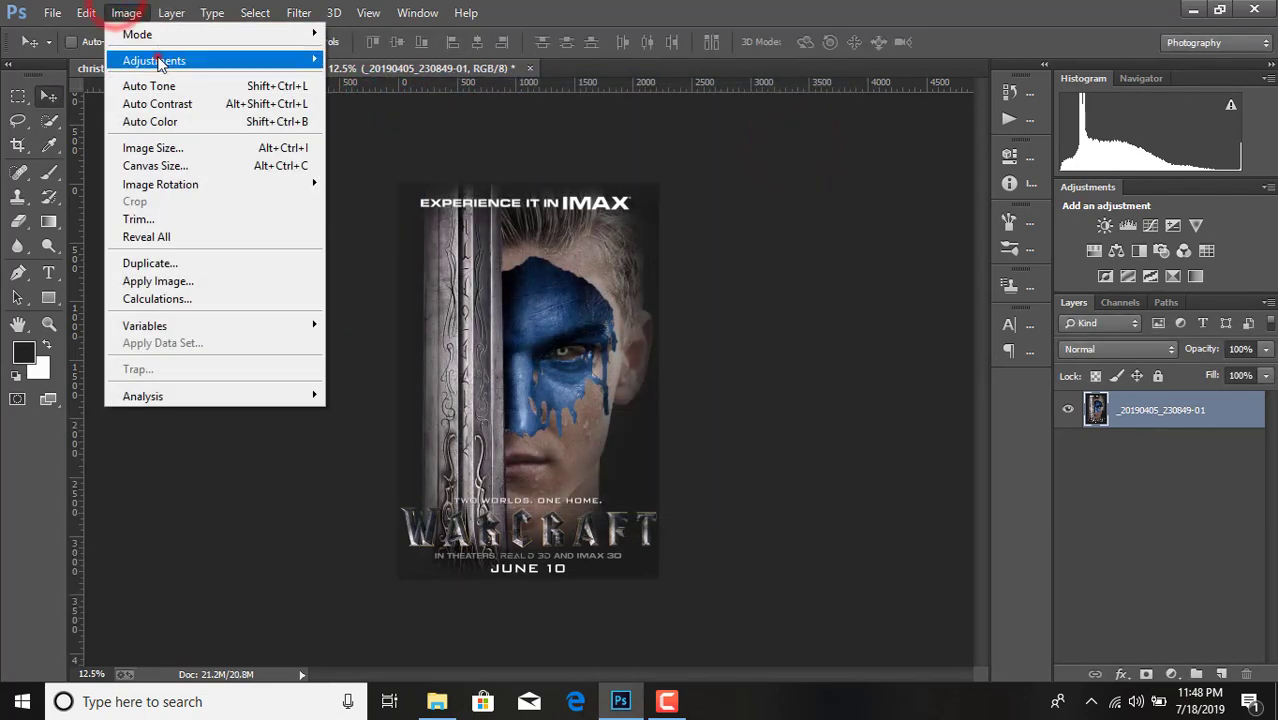
{"action": "left_click", "coordinate": [157, 61]}
{"action": "left_click", "coordinate": [404, 82]}
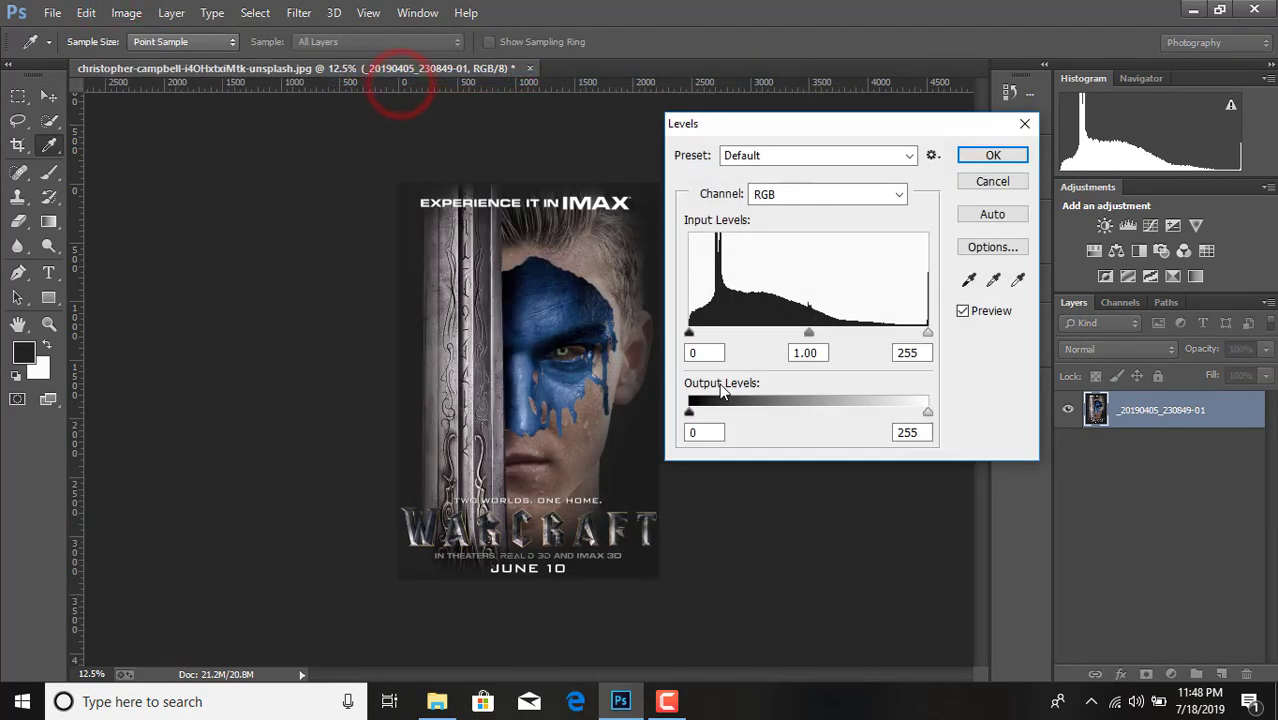
{"action": "left_click_drag", "start_coordinate": [810, 334], "coordinate": [821, 334]}
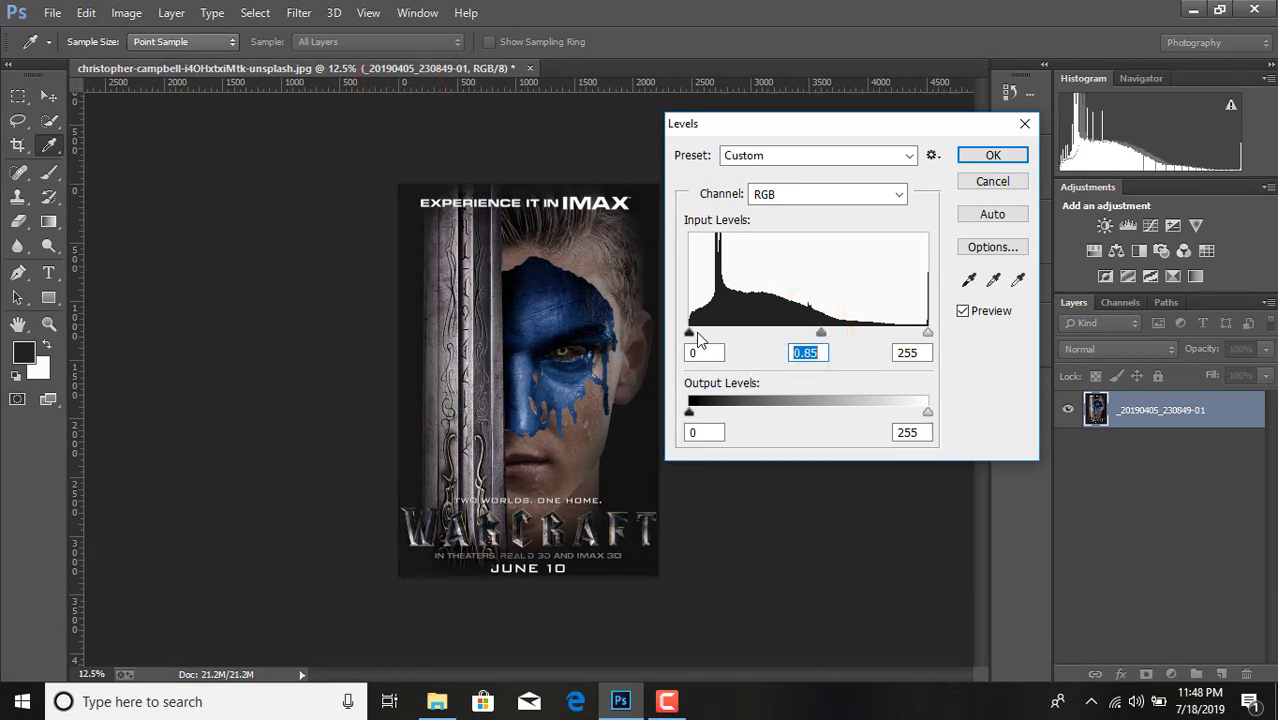
{"action": "left_click_drag", "start_coordinate": [698, 338], "coordinate": [700, 338]}
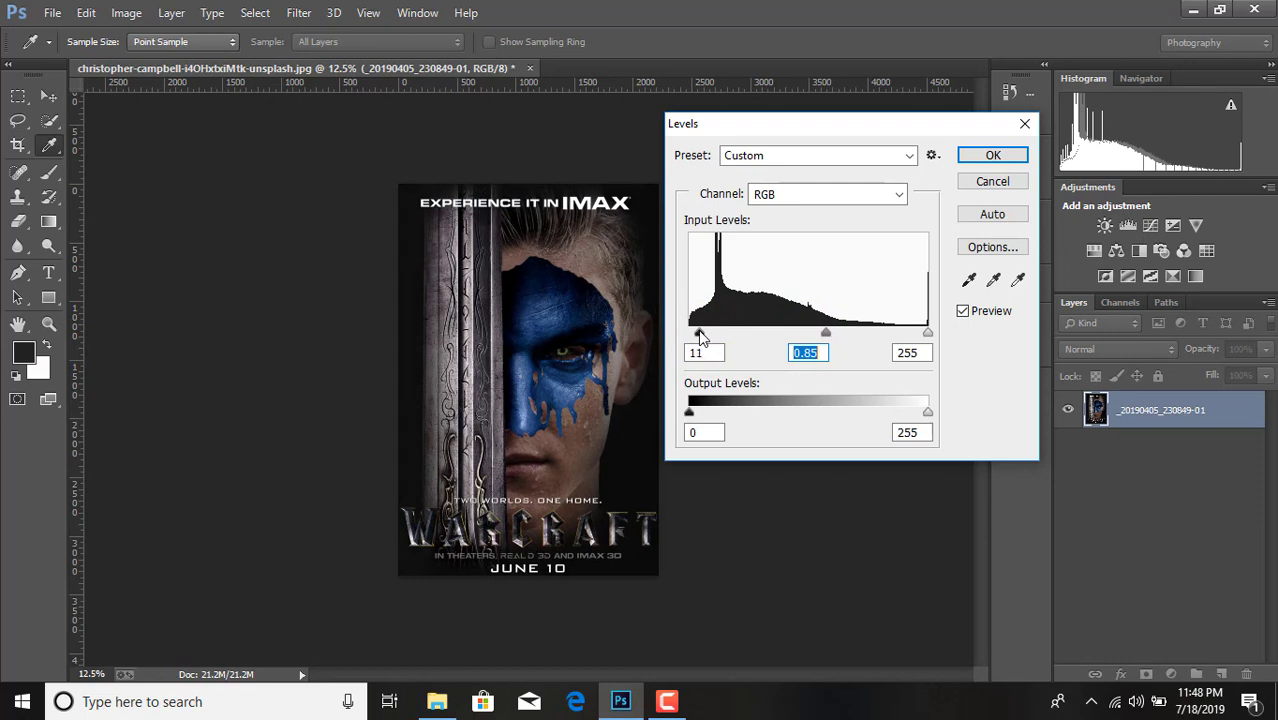
{"action": "left_click", "coordinate": [700, 336]}
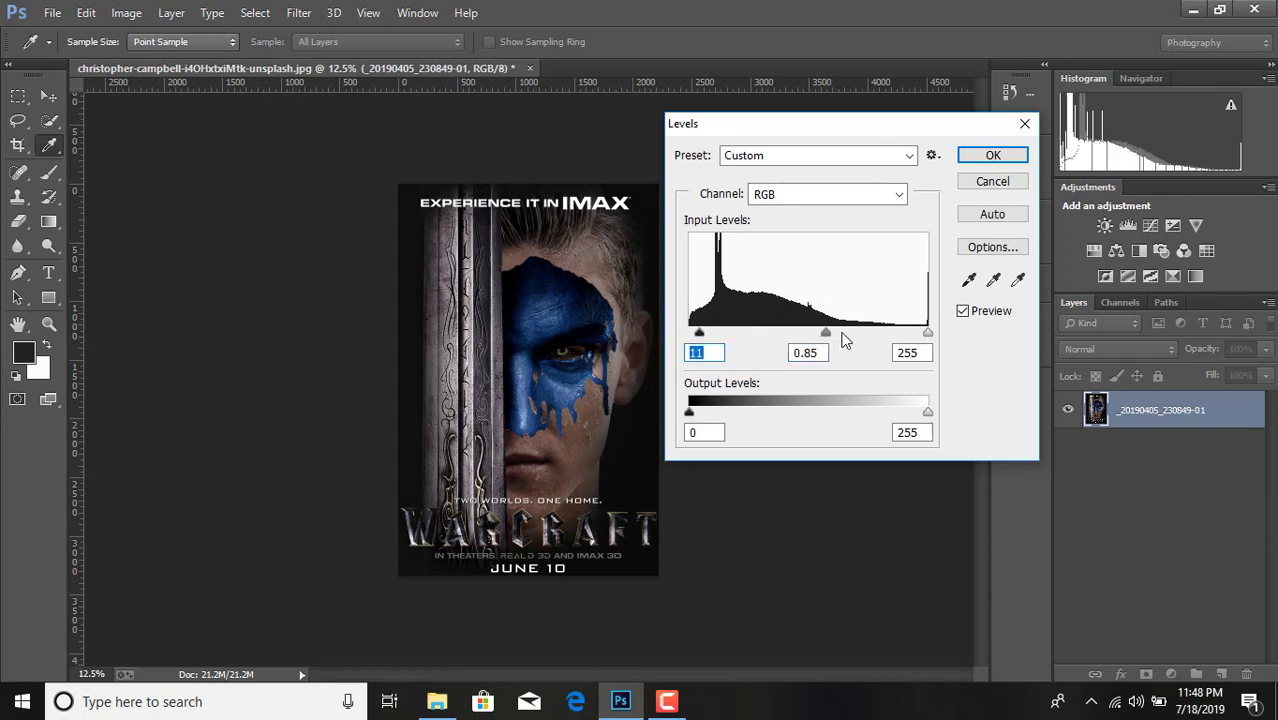
{"action": "left_click_drag", "start_coordinate": [927, 334], "coordinate": [875, 330]}
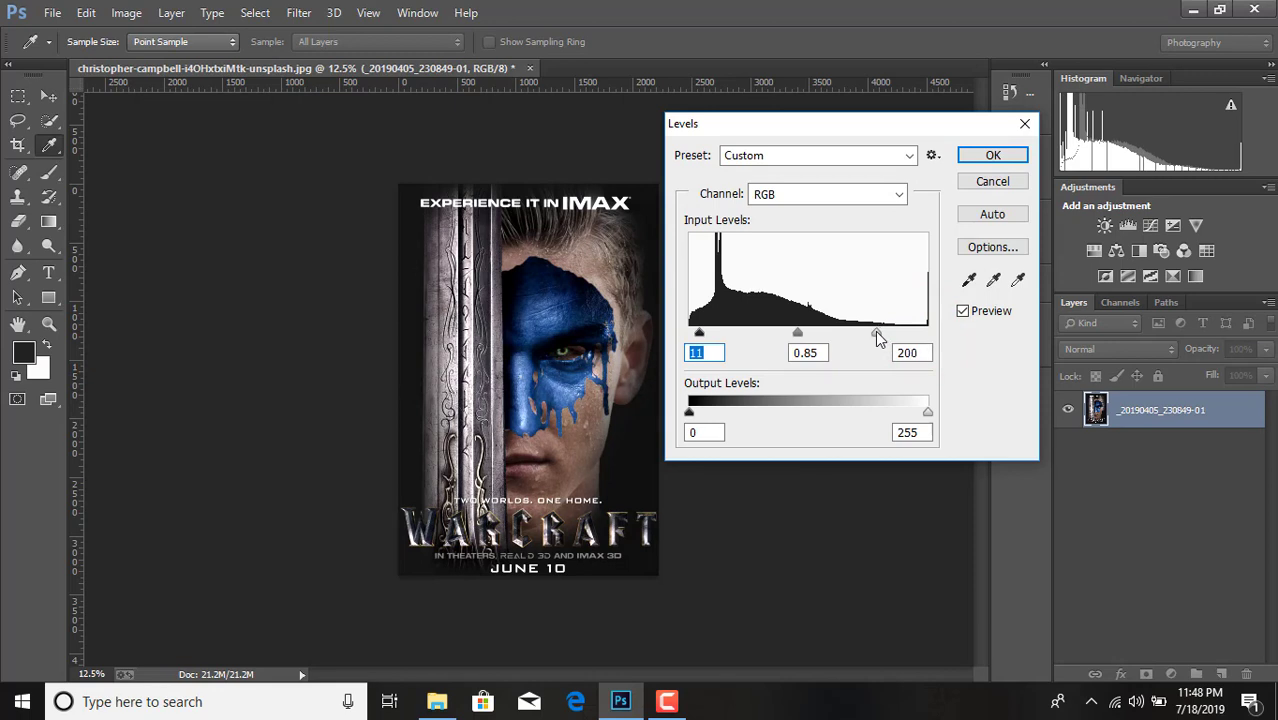
{"action": "left_click", "coordinate": [990, 155]}
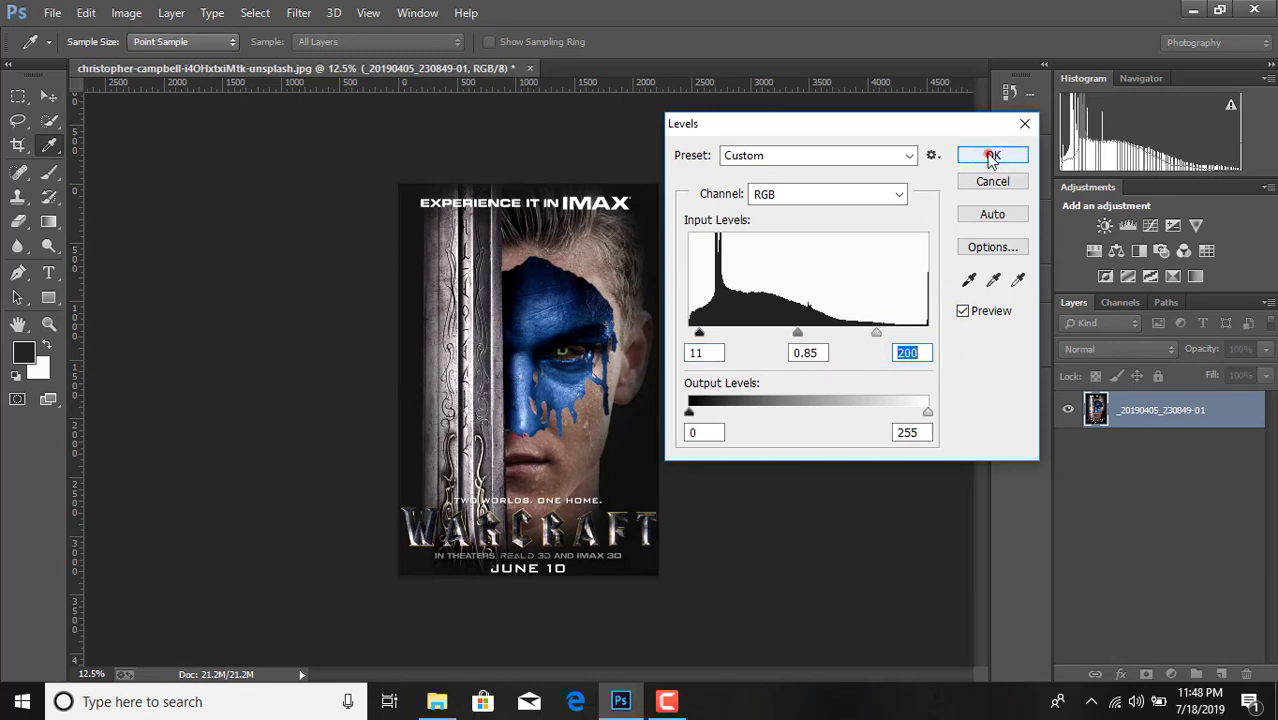
{"action": "left_click", "coordinate": [87, 12]}
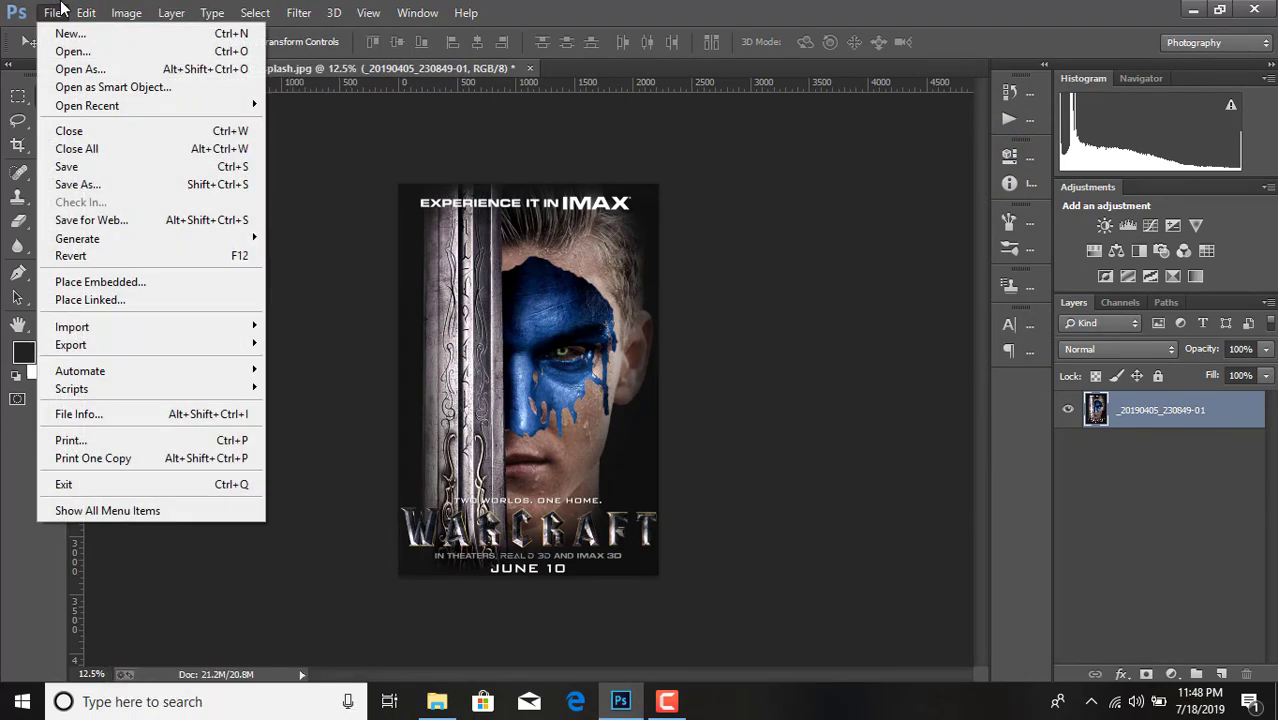
{"action": "mouse_move", "coordinate": [126, 12]}
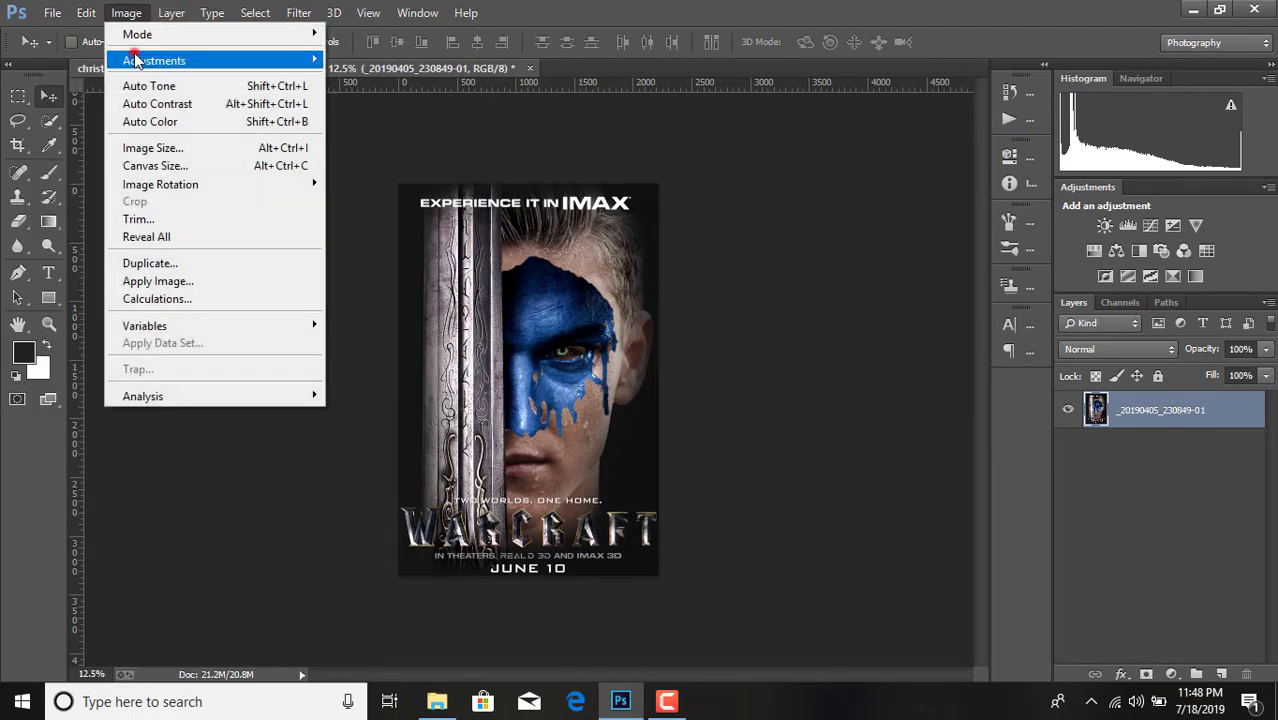
Step: Apply Hue/Saturation to the merged poster with Saturation at -29
{"action": "left_click", "coordinate": [137, 52]}
{"action": "left_click", "coordinate": [372, 157]}
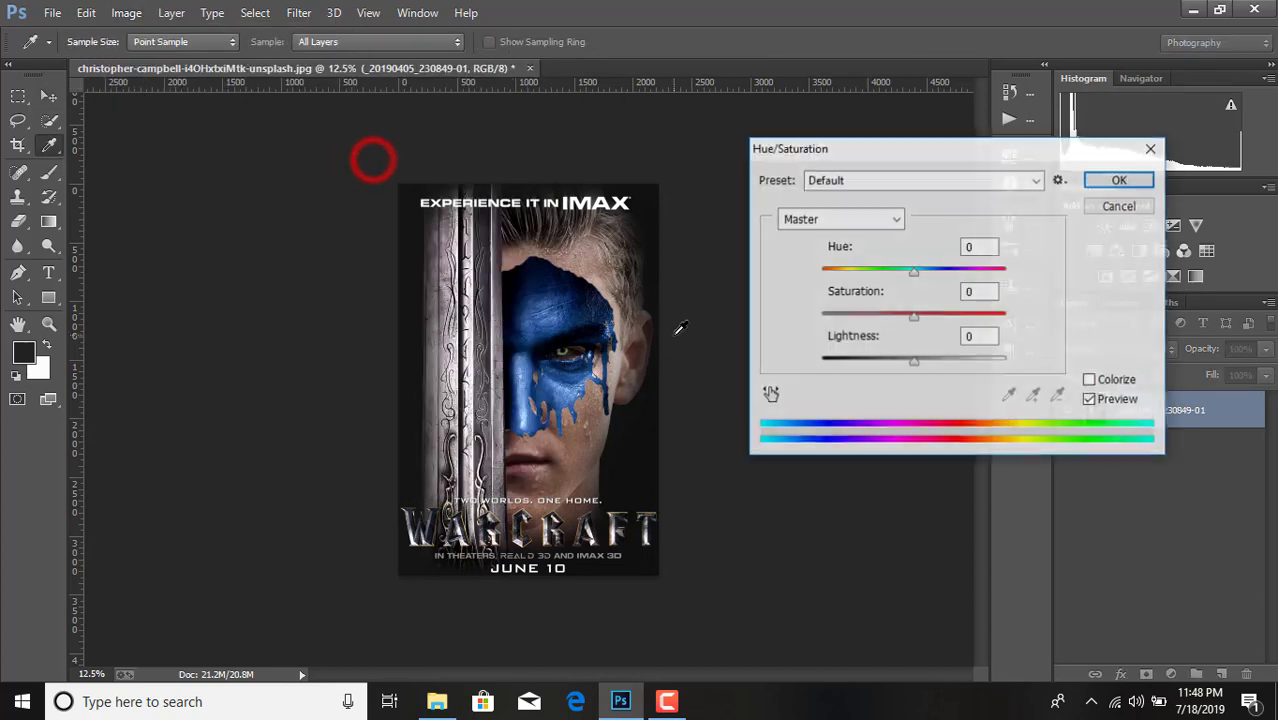
{"action": "left_click_drag", "start_coordinate": [913, 318], "coordinate": [890, 318]}
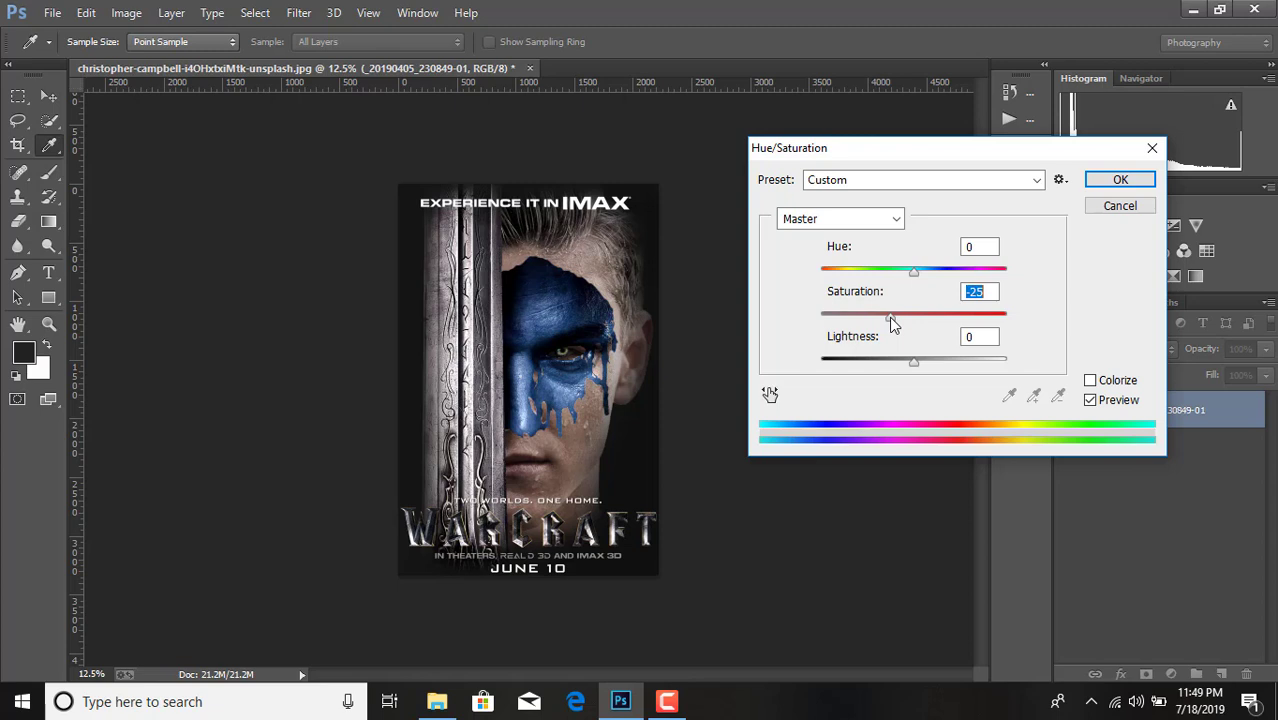
{"action": "left_click_drag", "start_coordinate": [890, 317], "coordinate": [886, 317]}
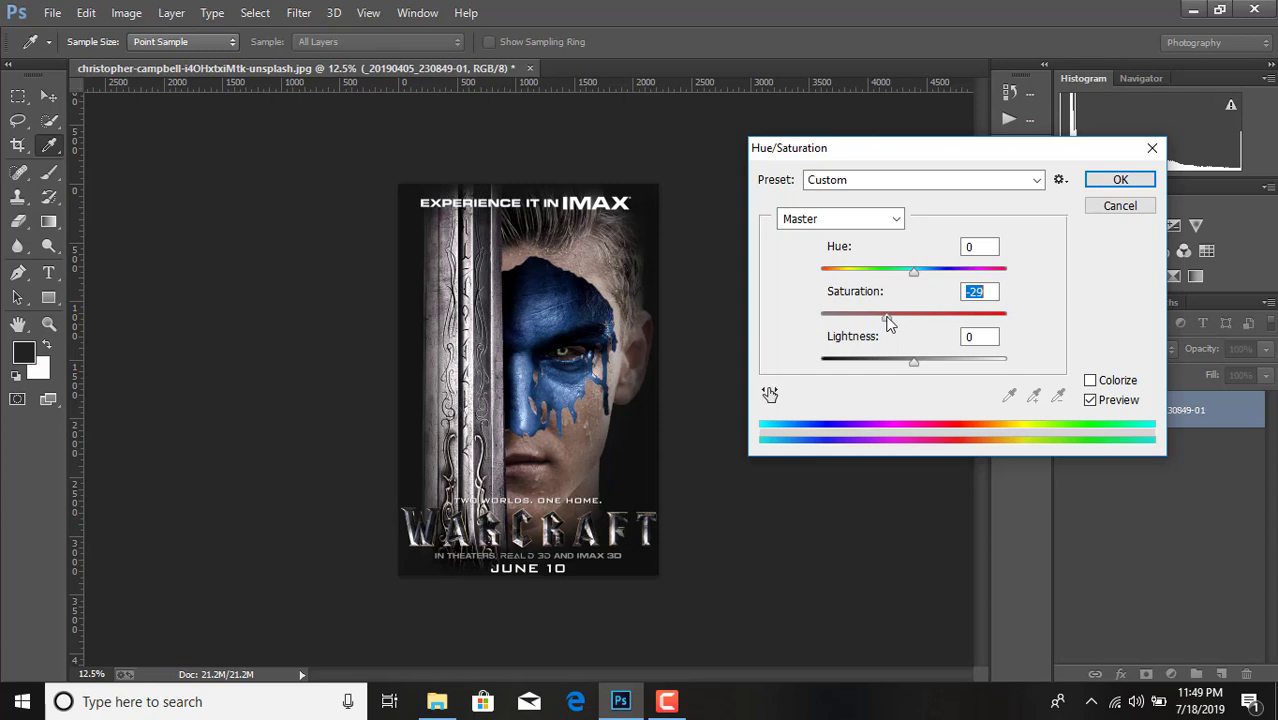
{"action": "left_click", "coordinate": [1116, 178]}
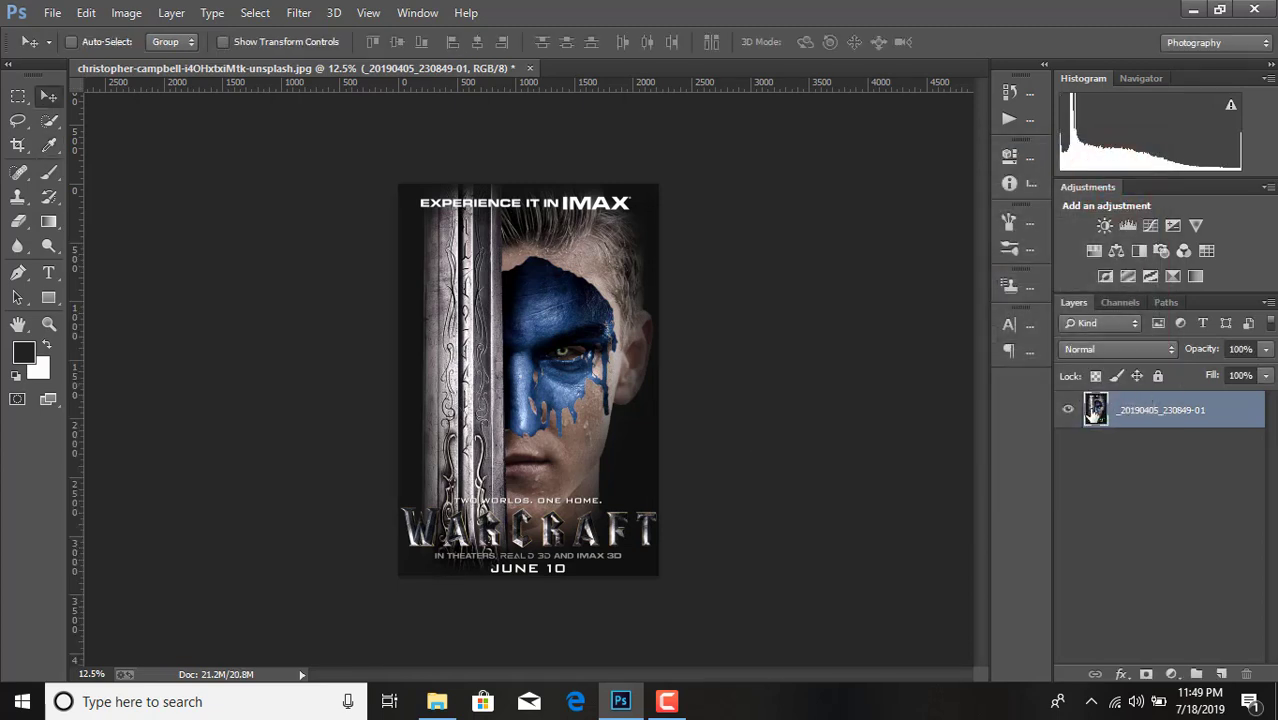
{"action": "right_click", "coordinate": [1125, 410]}
Step: Flatten the poster to one Background layer and save it as a JPEG copy named 'new edit' in Stocks
{"action": "left_click", "coordinate": [766, 574]}
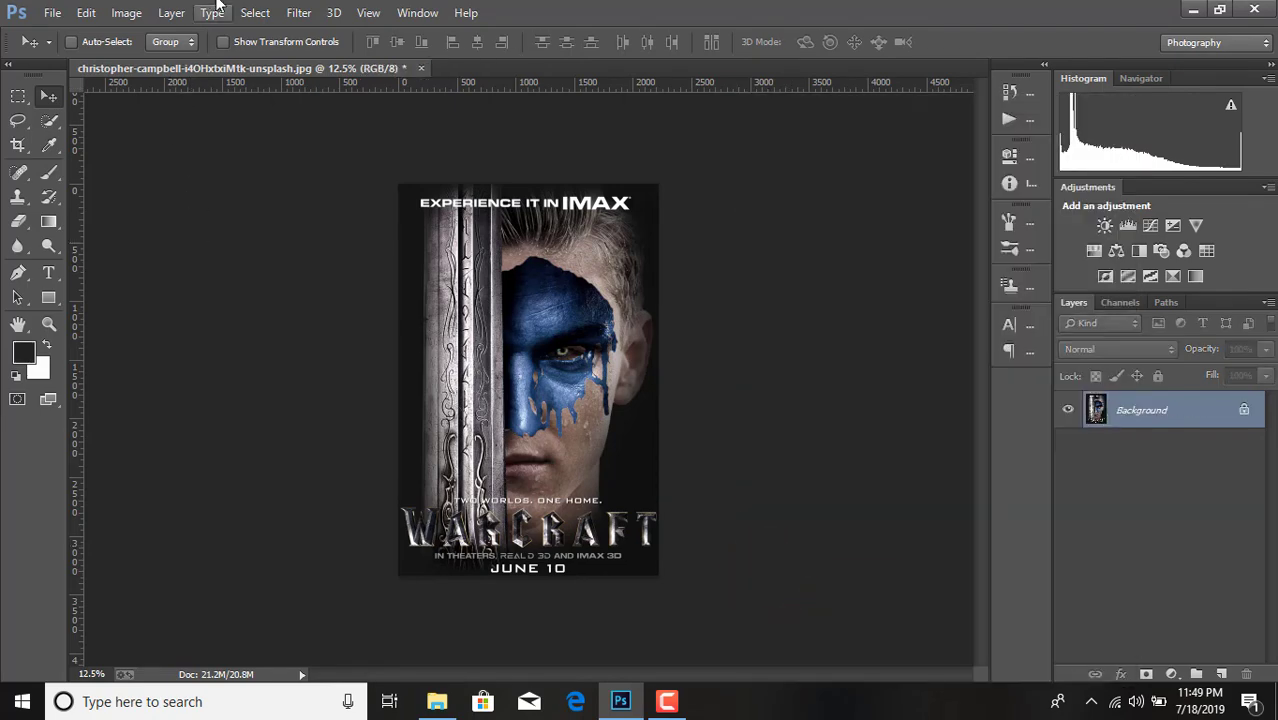
{"action": "left_click", "coordinate": [48, 10]}
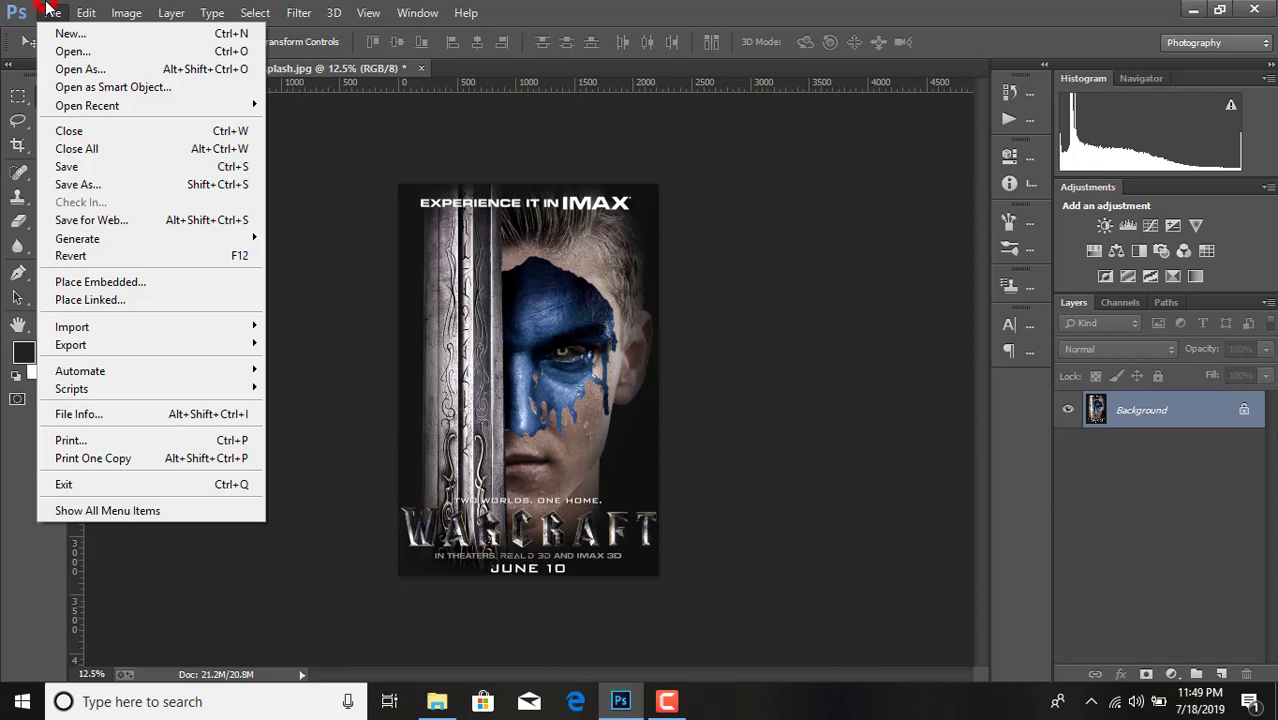
{"action": "left_click", "coordinate": [113, 185]}
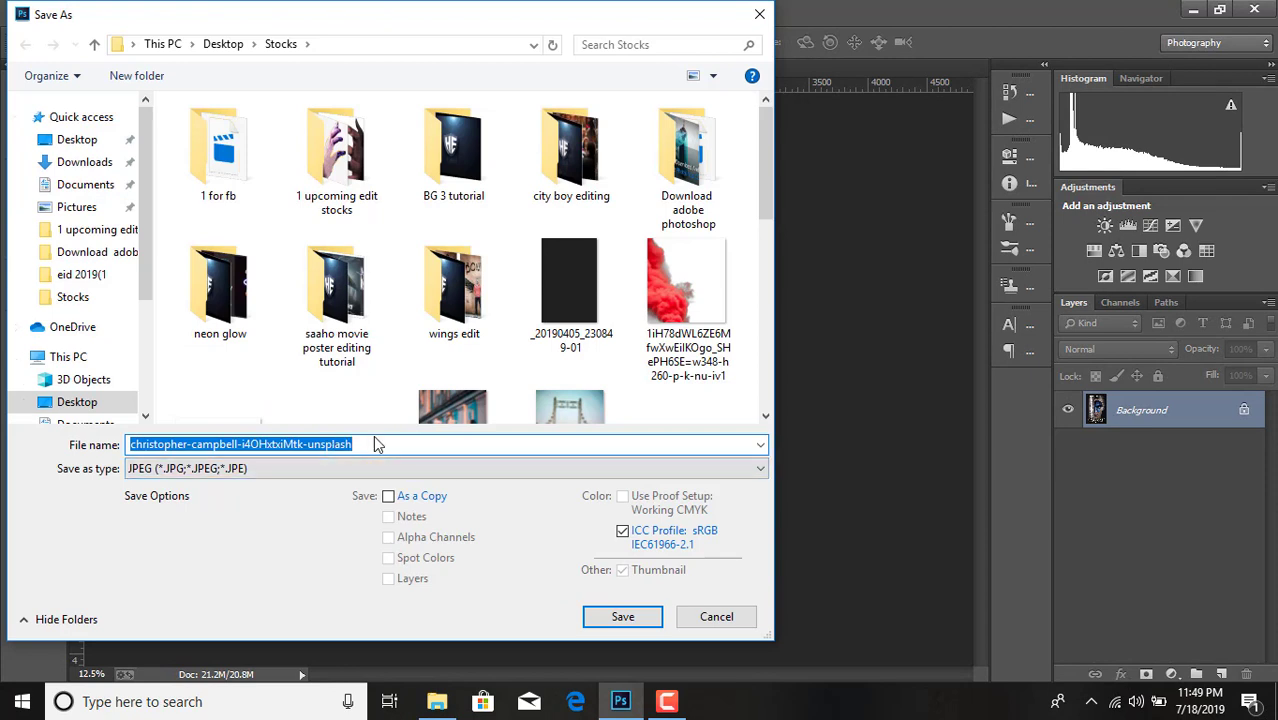
{"action": "key", "text": "BackSpace"}
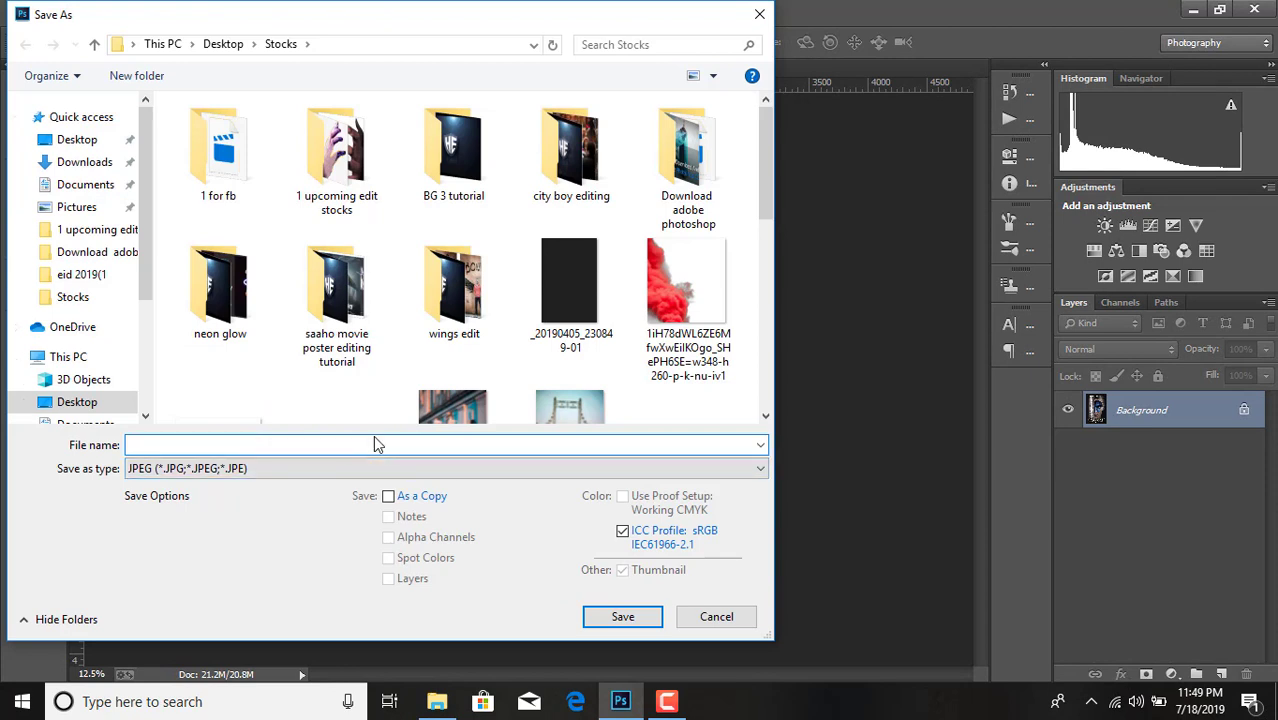
{"action": "type", "text": "new edit"}
{"action": "left_click", "coordinate": [389, 497]}
{"action": "left_click", "coordinate": [611, 612]}
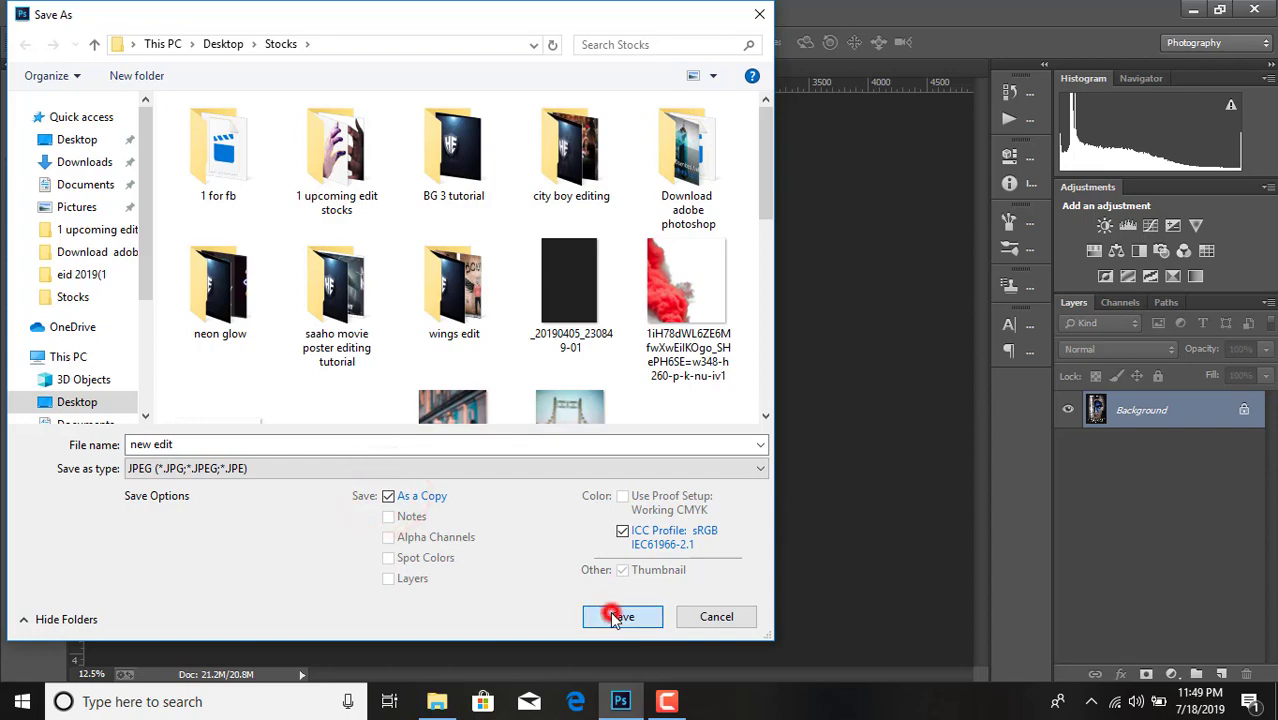